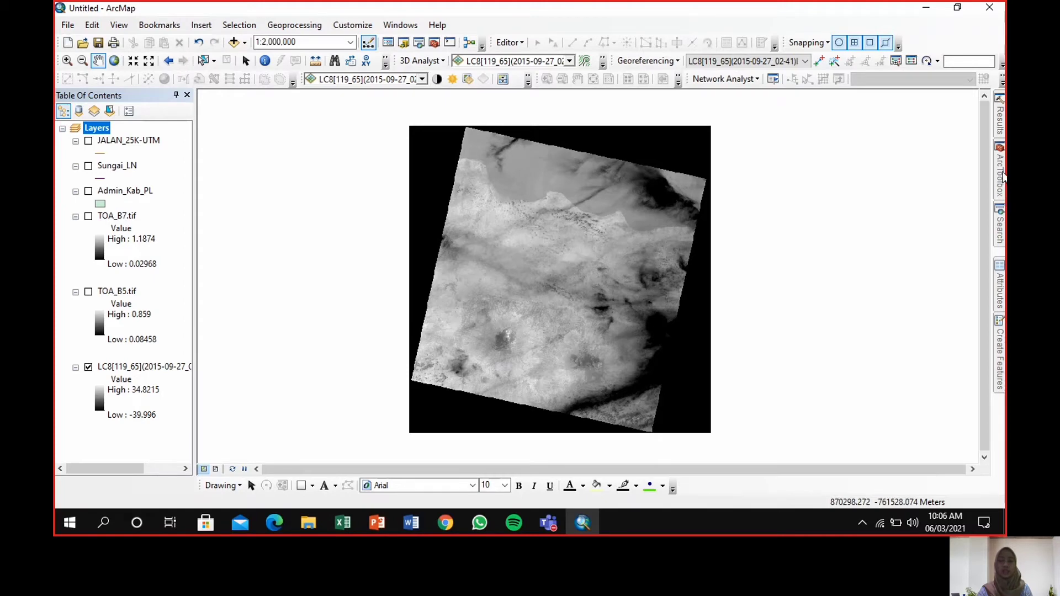
Open the Raster Calculator from Map Algebra and begin the expression with ("TOA_B5.tif" - "TOA_B7.tif") /.
mouse_move(1001, 177)
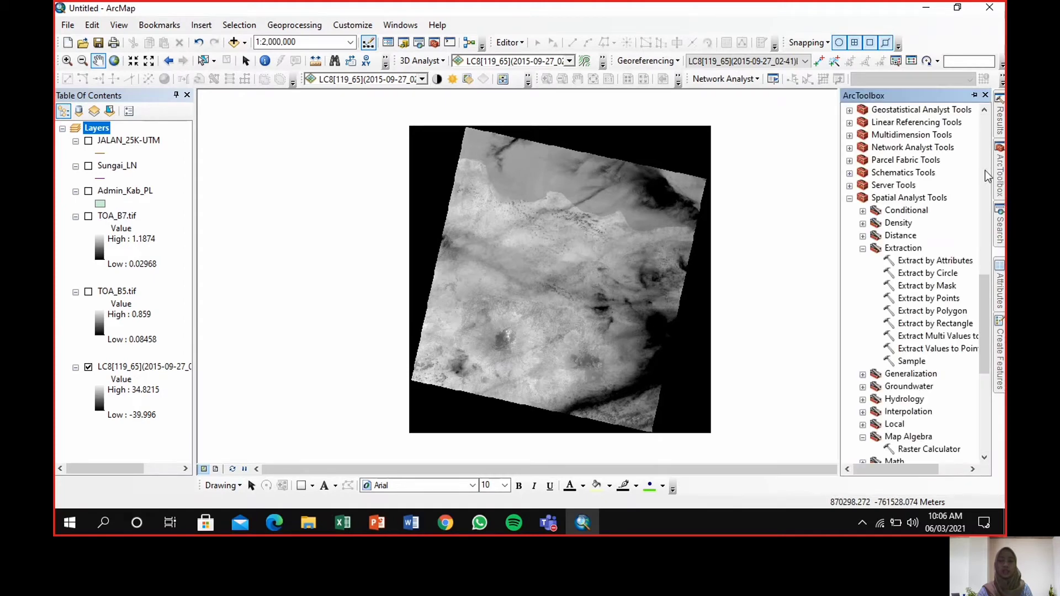
scroll(903, 345, "down", 3)
left_click(908, 326)
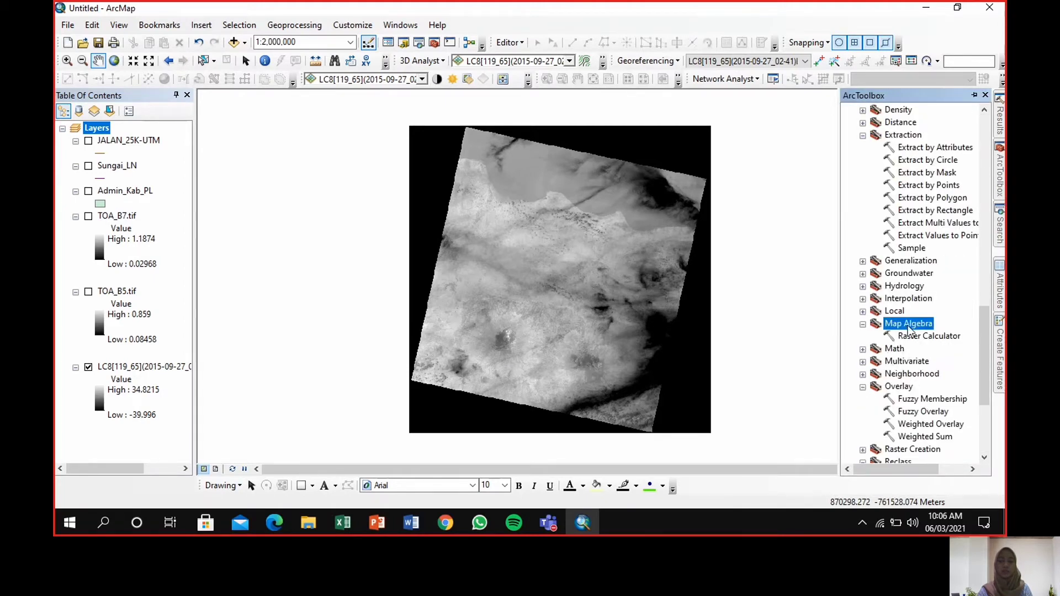
left_click(926, 338)
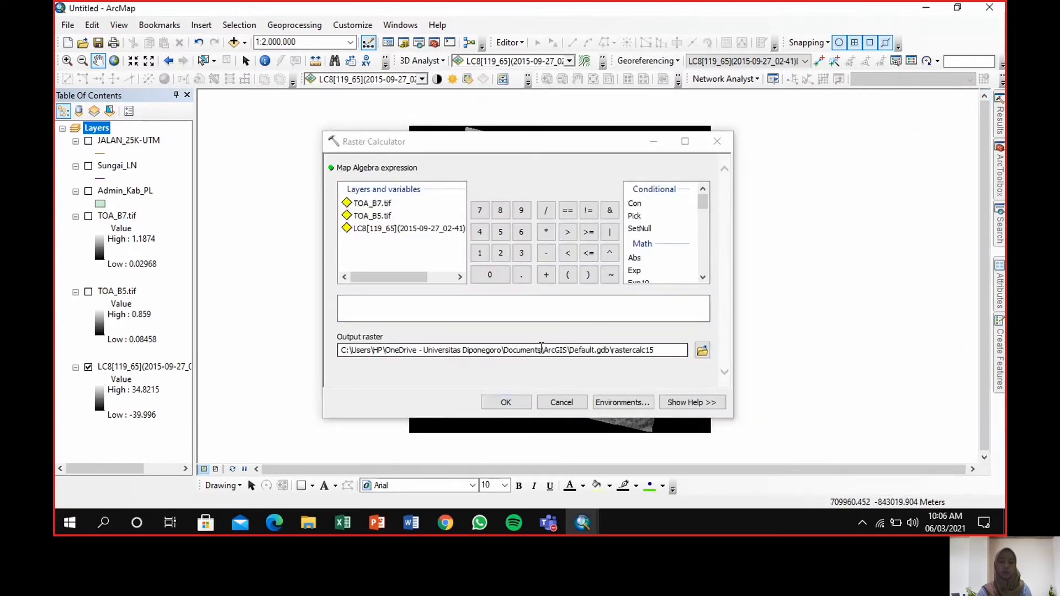
left_click(568, 274)
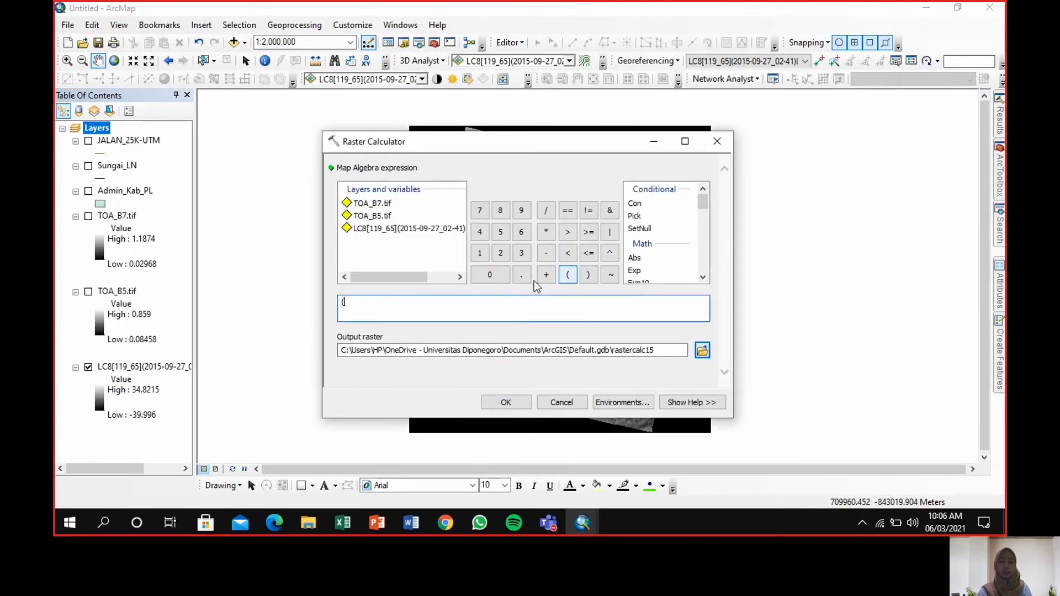
double_click(381, 216)
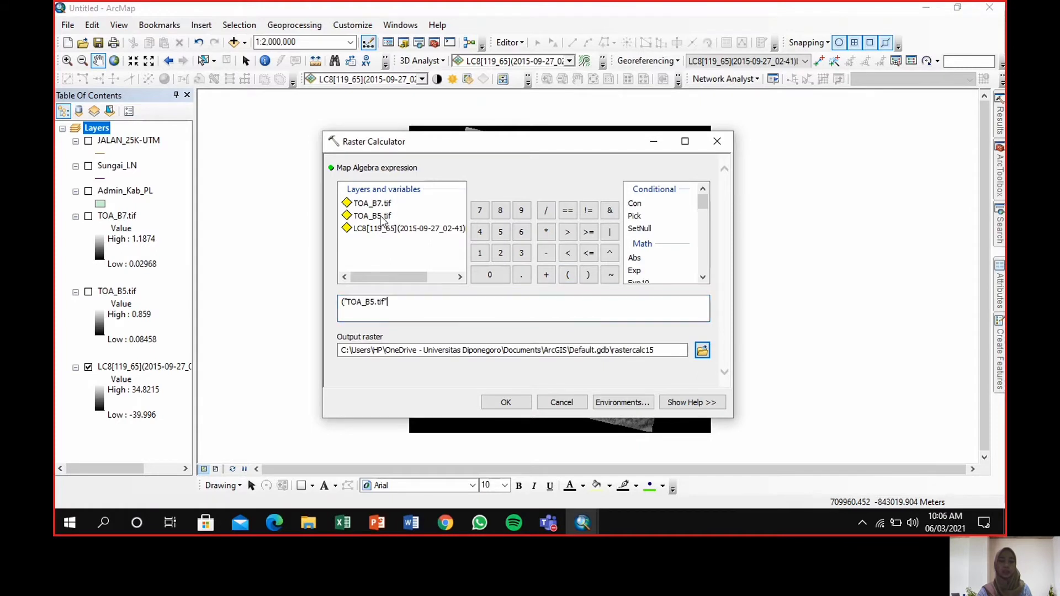
left_click(547, 256)
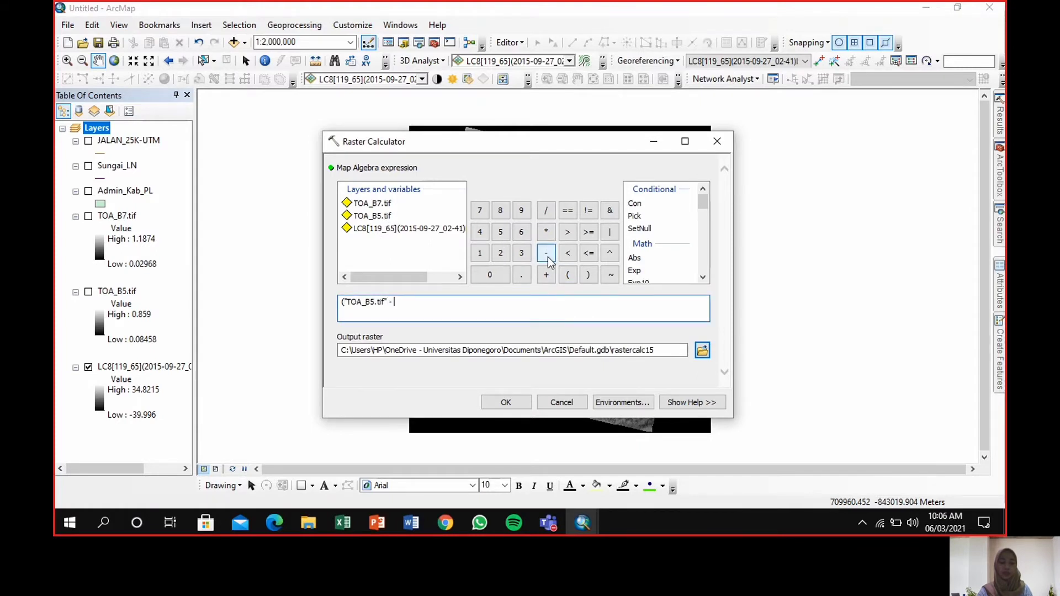
double_click(387, 204)
left_click(587, 274)
left_click(546, 211)
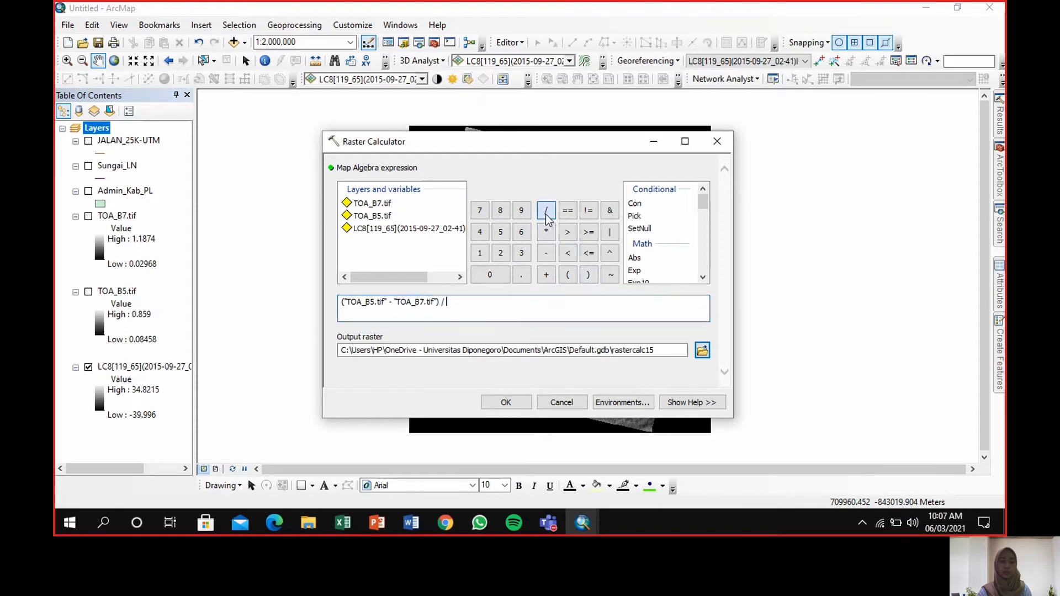
Complete the expression with the divisor ("TOA_B5.tif" + "TOA_B7.tif") and run the calculation.
left_click(567, 275)
double_click(373, 216)
left_click(545, 275)
double_click(381, 204)
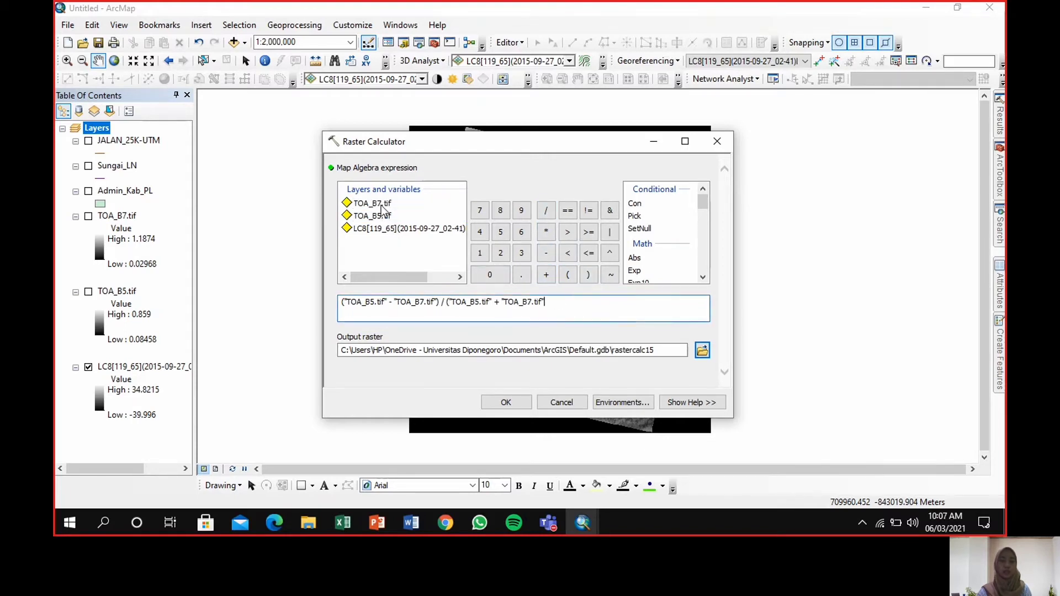
left_click(588, 275)
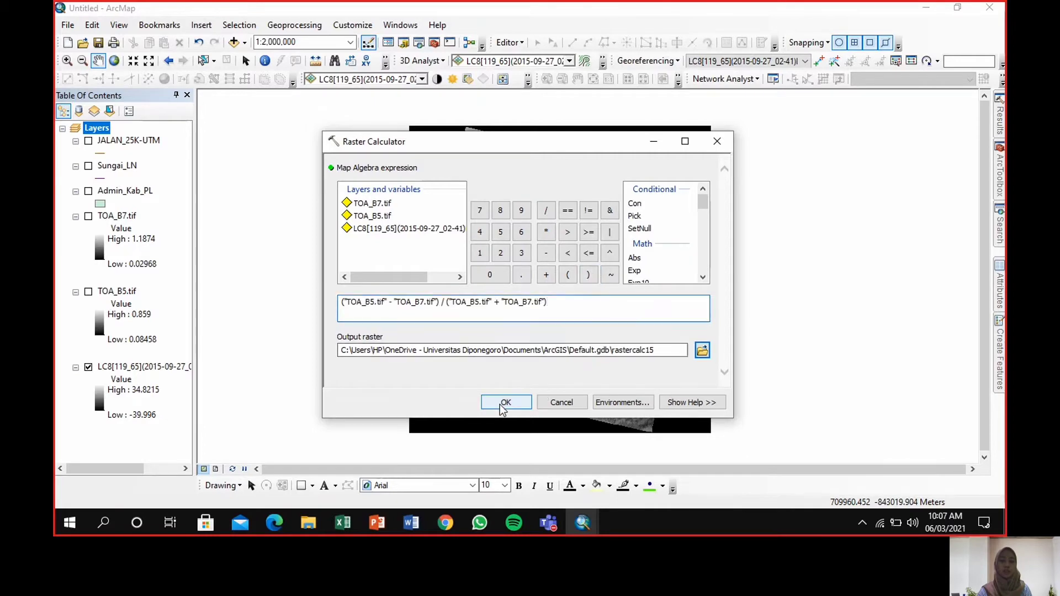
left_click(519, 406)
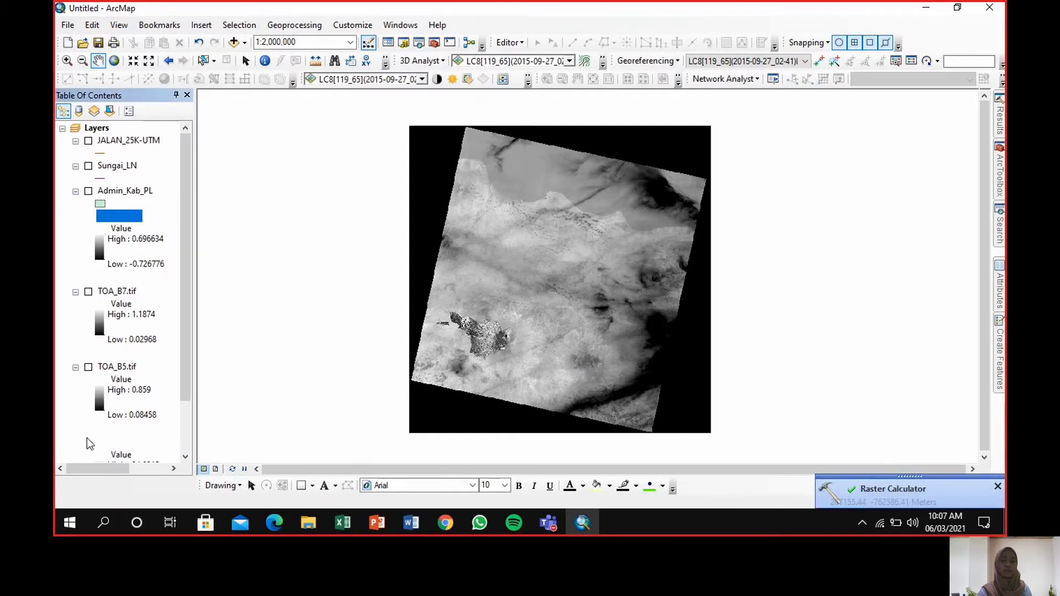
Rename the calculated raster layer to NBR.
left_click(128, 217)
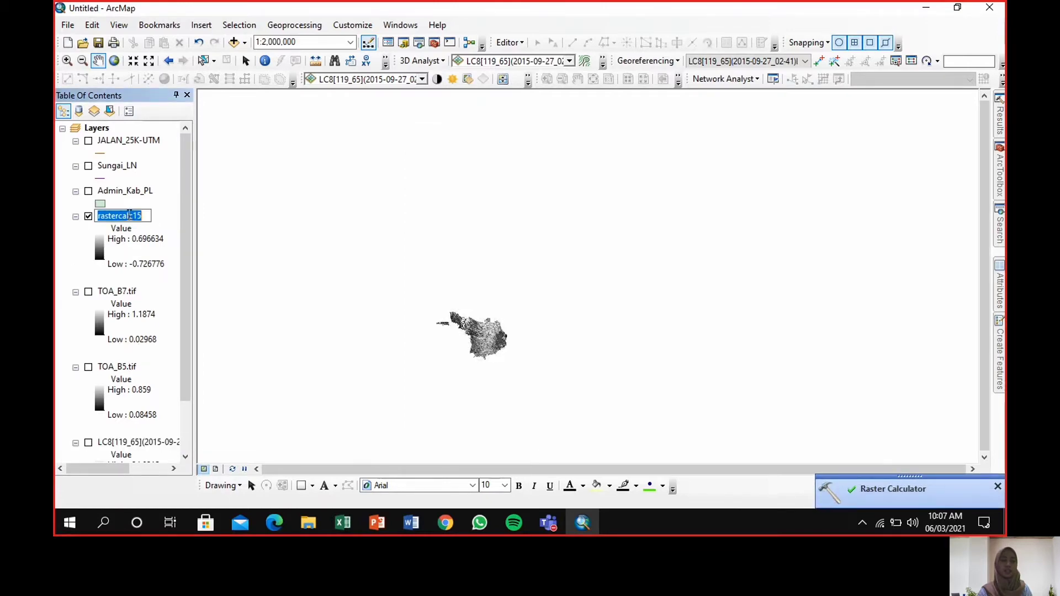
type("NBR")
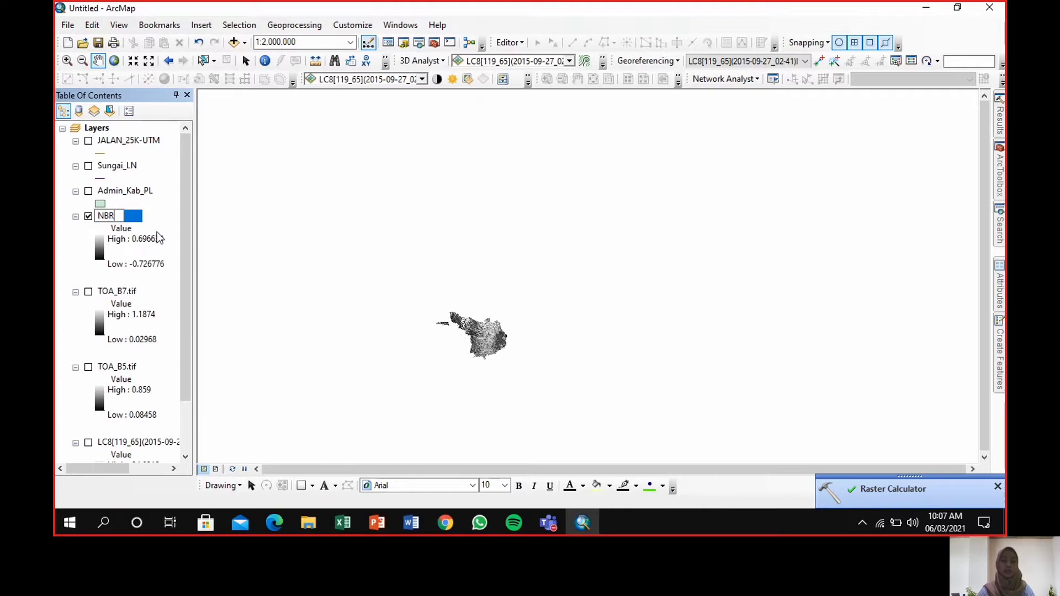
key("Return")
scroll(547, 332, "up", 2)
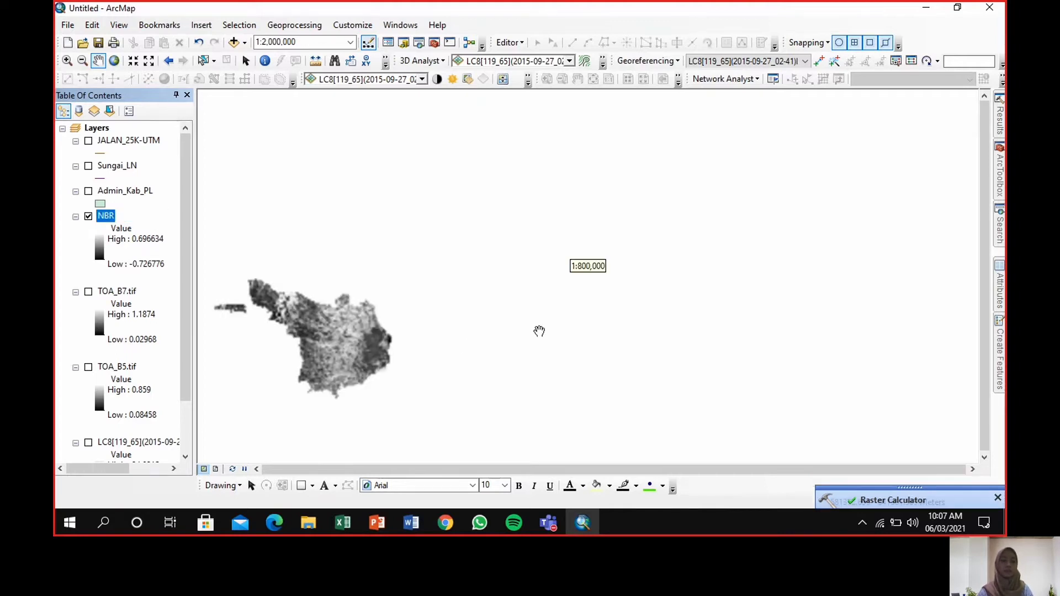
left_click_drag(335, 364, 533, 308)
scroll(533, 308, "up", 3)
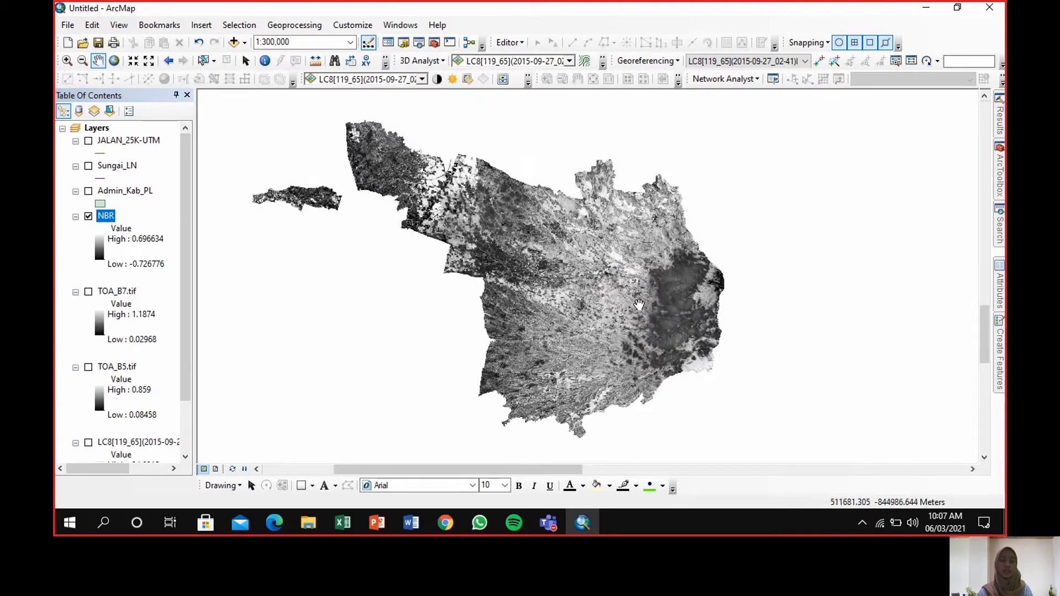
Open the Reclassify tool from the Spatial Analyst toolbox and choose NBR as the input raster.
mouse_move(1001, 171)
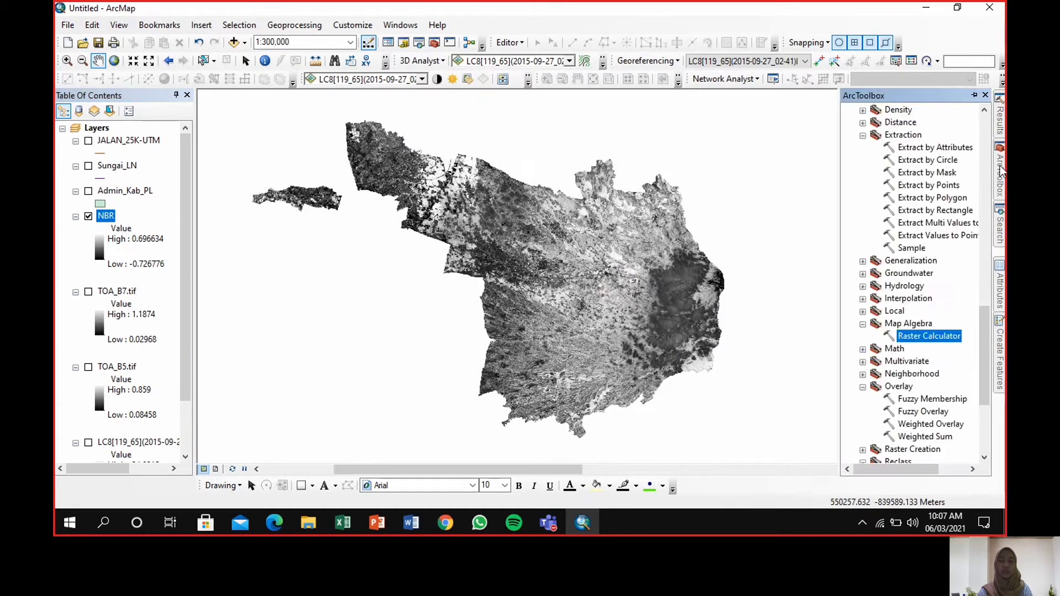
scroll(897, 356, "up", 3)
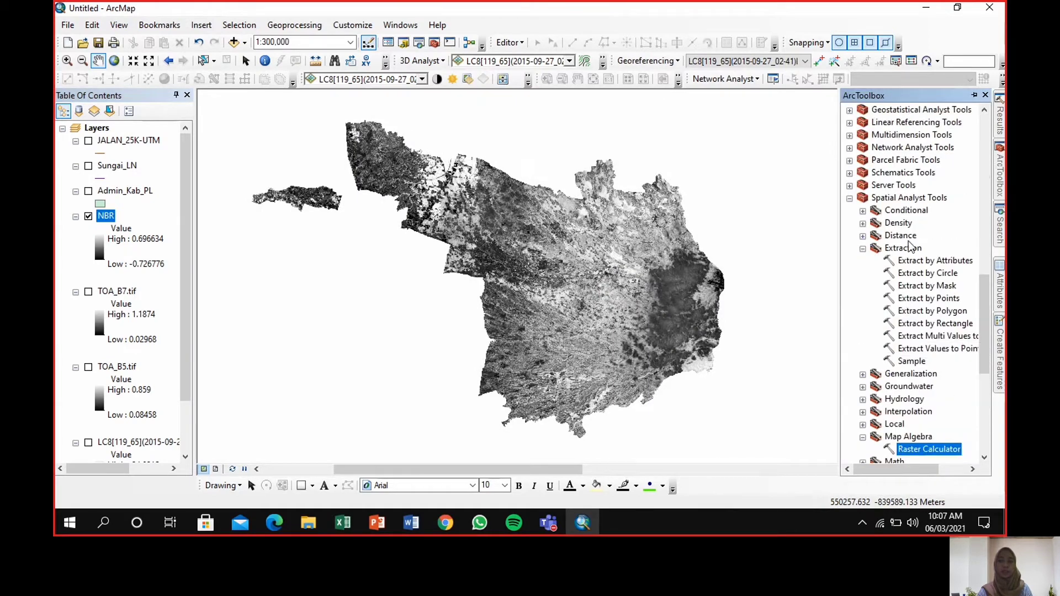
left_click(896, 201)
scroll(905, 309, "down", 3)
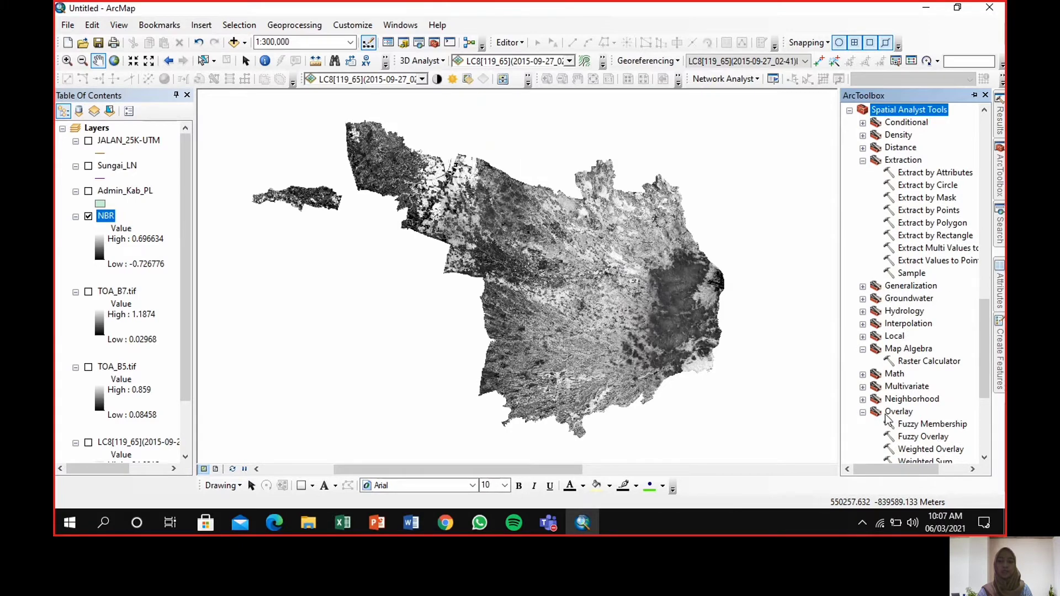
scroll(906, 414, "down", 3)
left_click(899, 375)
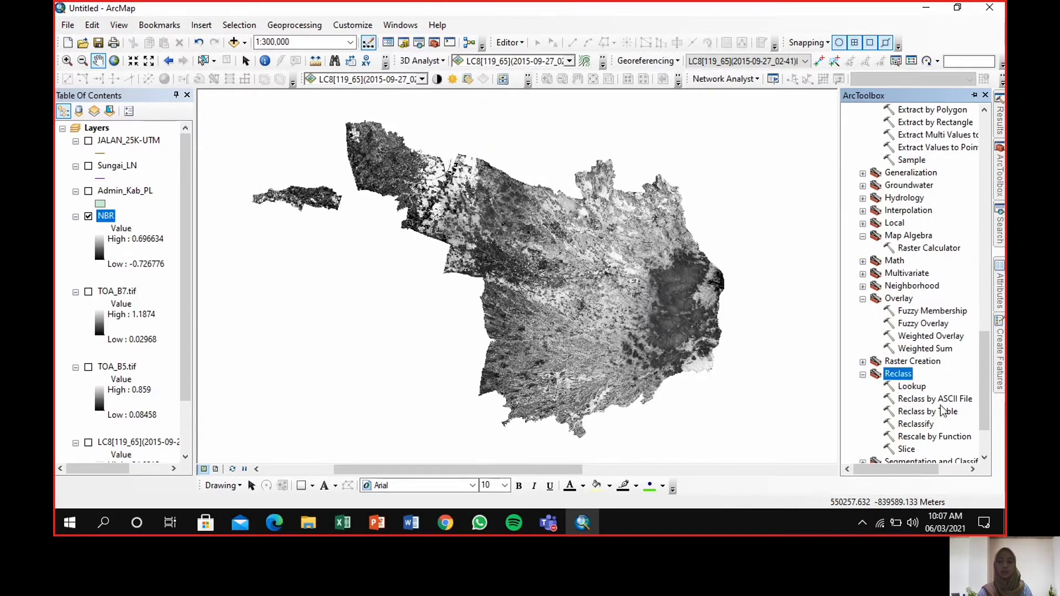
double_click(917, 425)
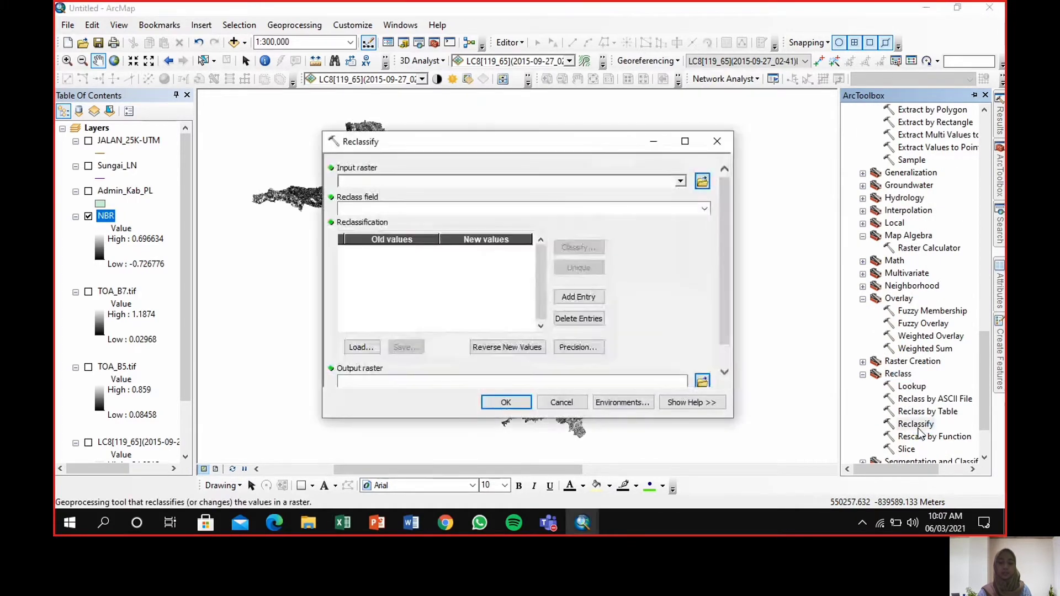
left_click(680, 181)
left_click(378, 196)
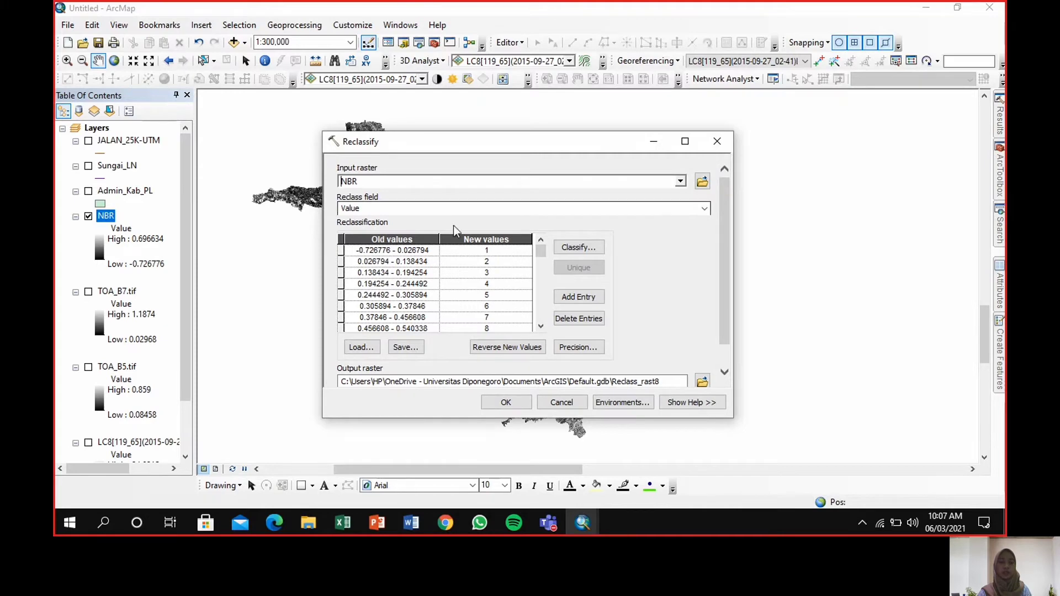
Reclassify the NBR raster into 5 classes using the Equal Interval method, with the new values reversed.
left_click(574, 247)
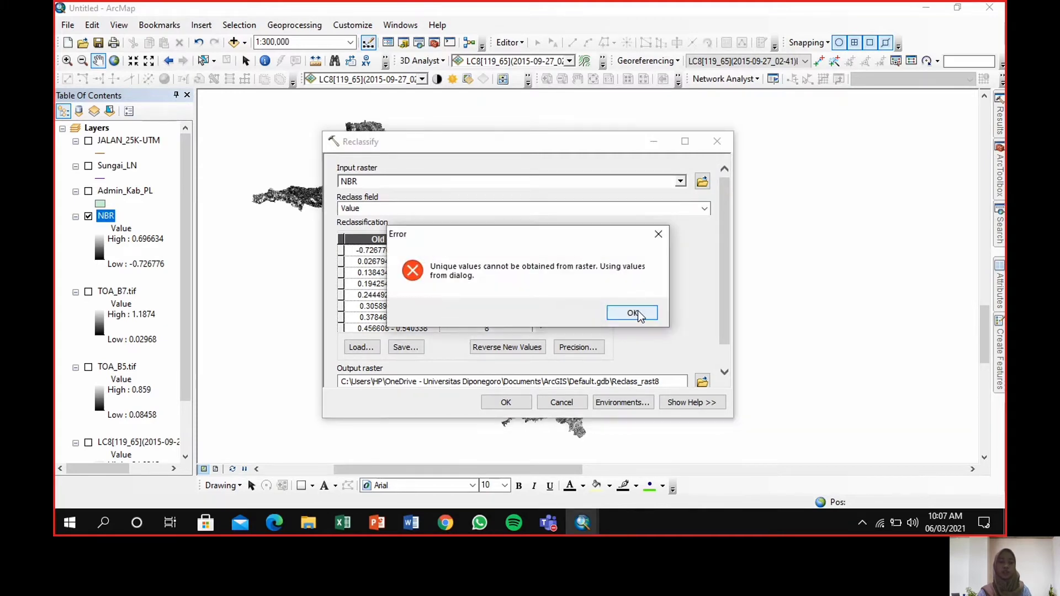
left_click(635, 310)
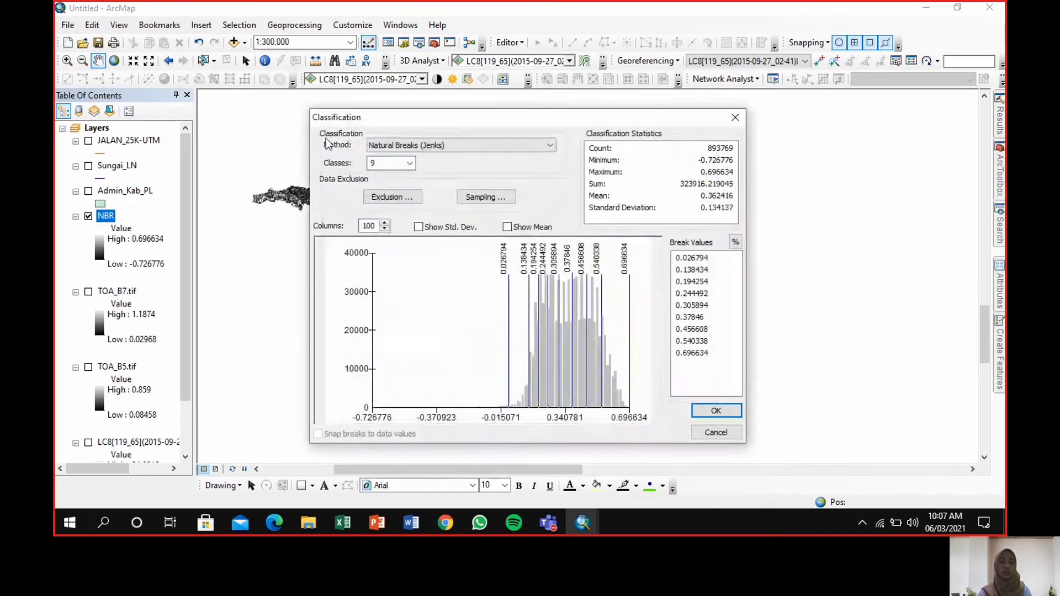
left_click(459, 148)
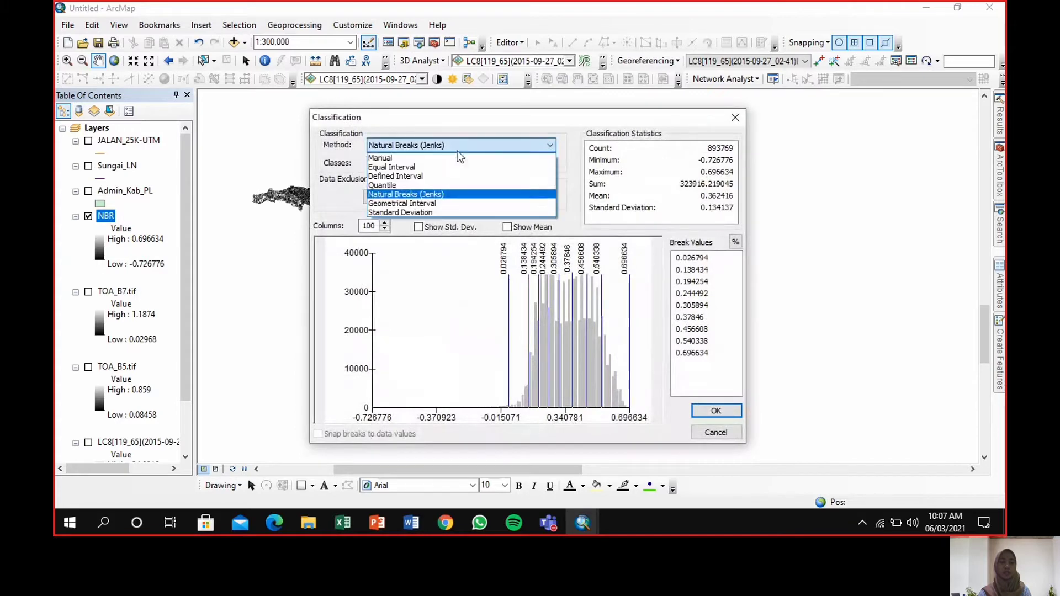
left_click(410, 167)
left_click(409, 167)
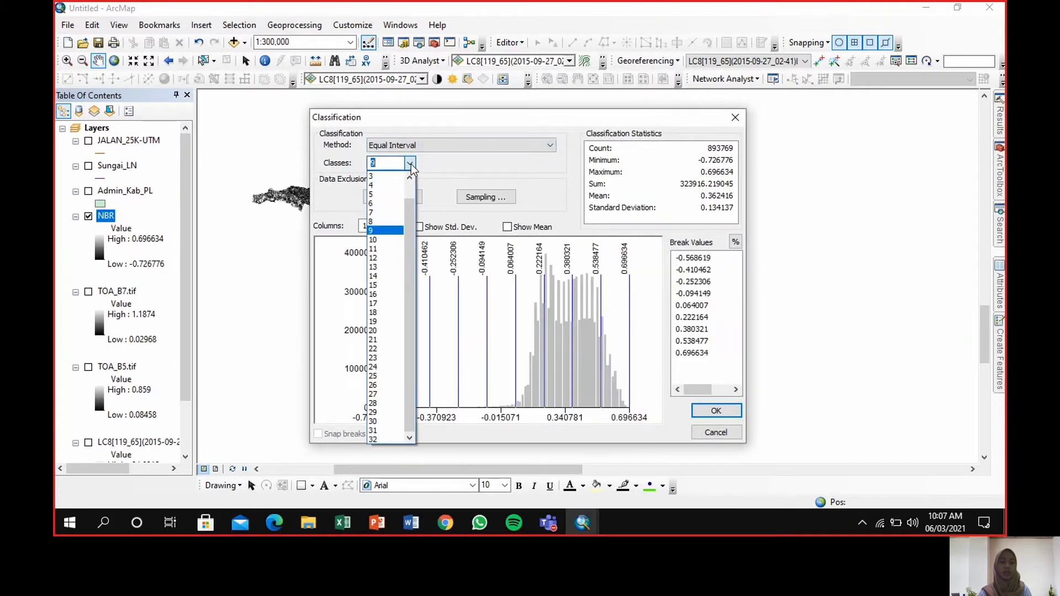
left_click(379, 196)
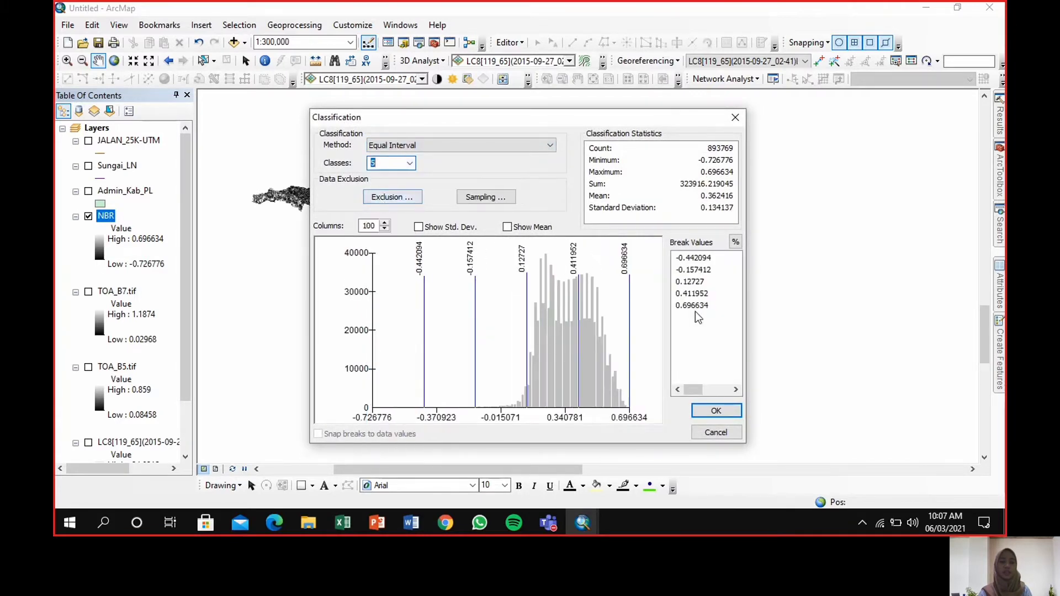
left_click(700, 409)
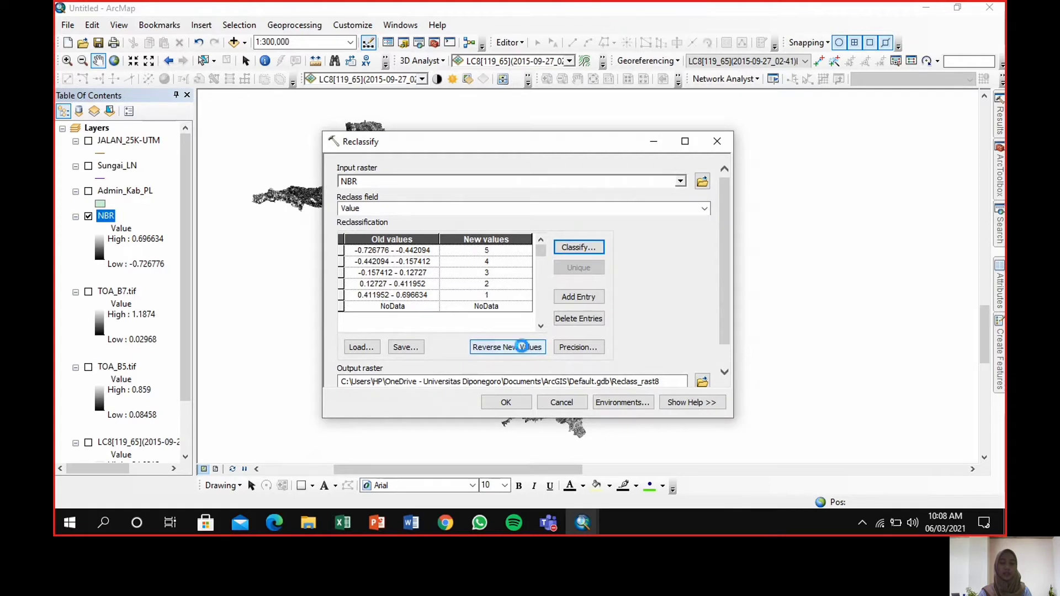
left_click(504, 403)
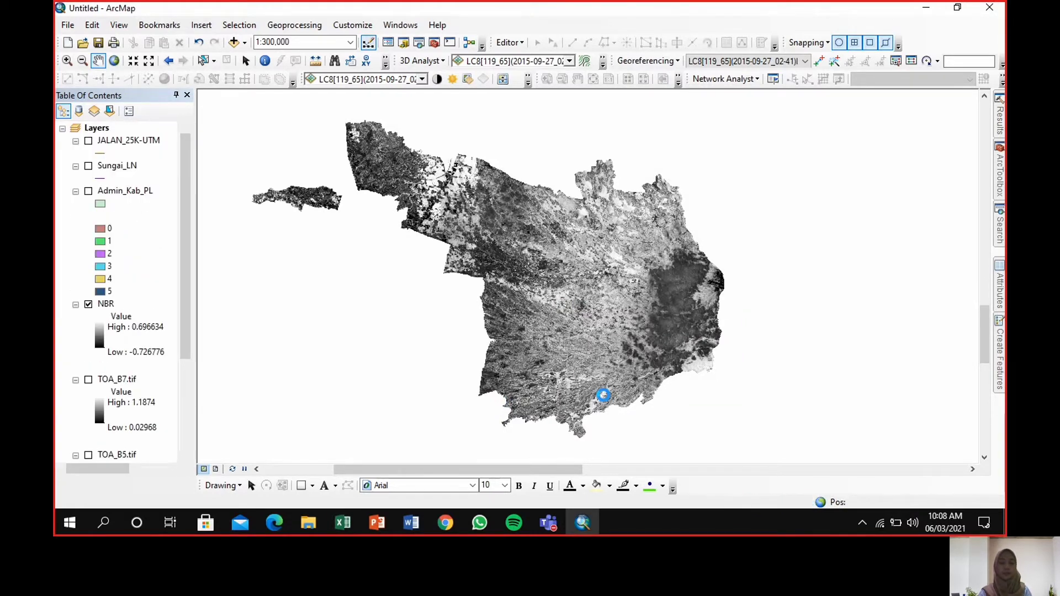
Rename the reclassified raster layer to Reclass_NBR.
left_click(131, 214)
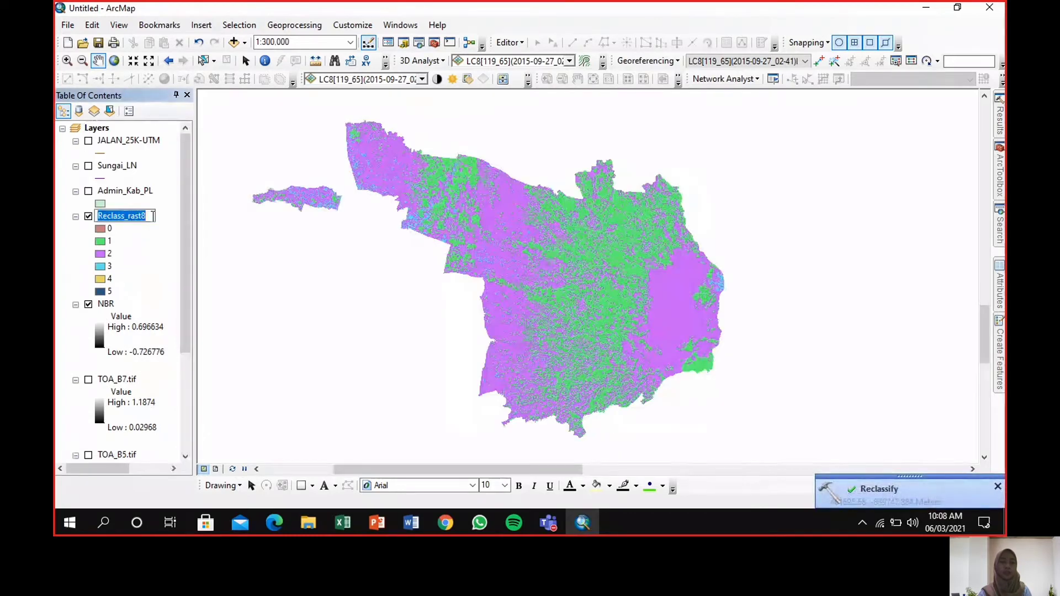
key("BackSpace")
key("BackSpace")
key("BackSpace")
key("BackSpace")
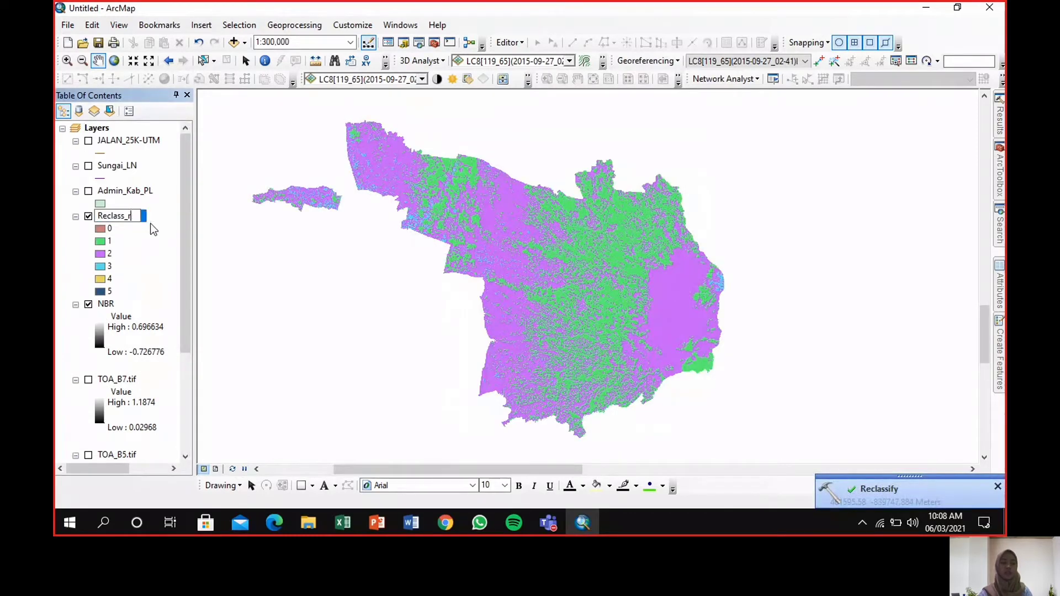
type("NBR")
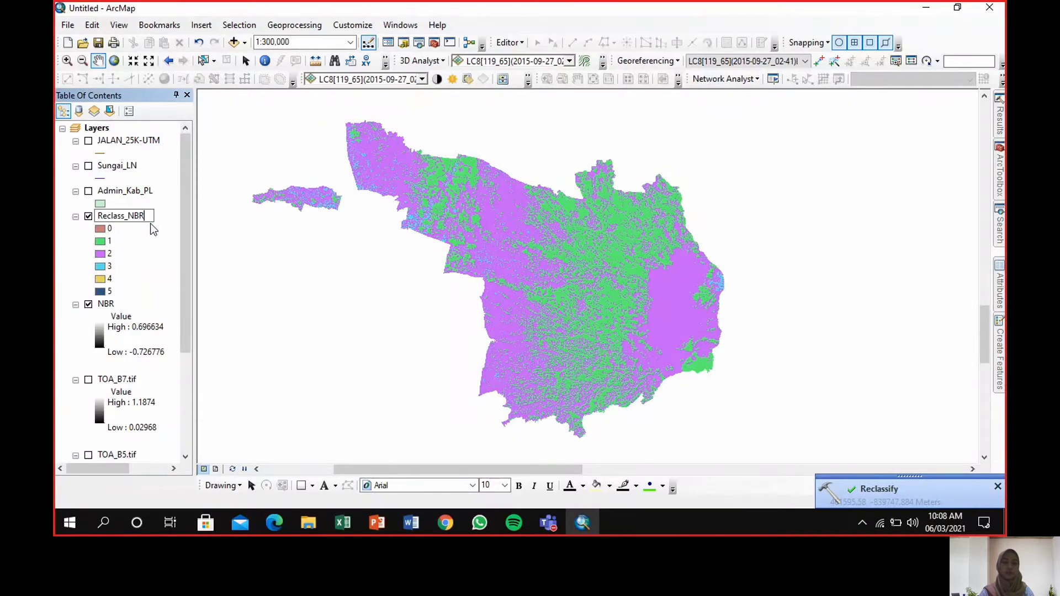
key("Return")
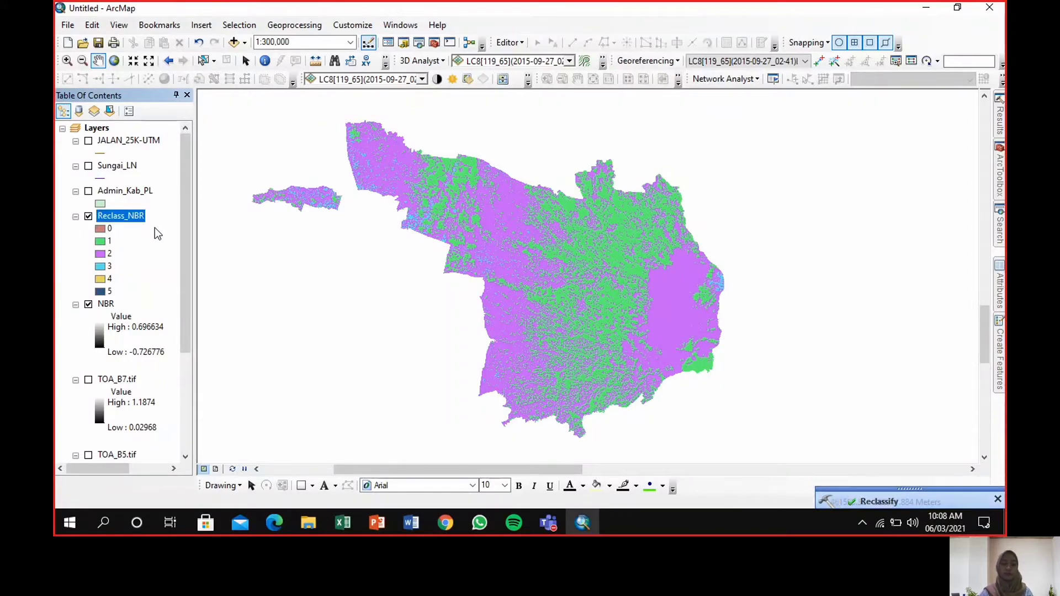
Open the Extract by Mask tool from the Extraction toolset of Spatial Analyst Tools.
left_click_drag(579, 323, 598, 323)
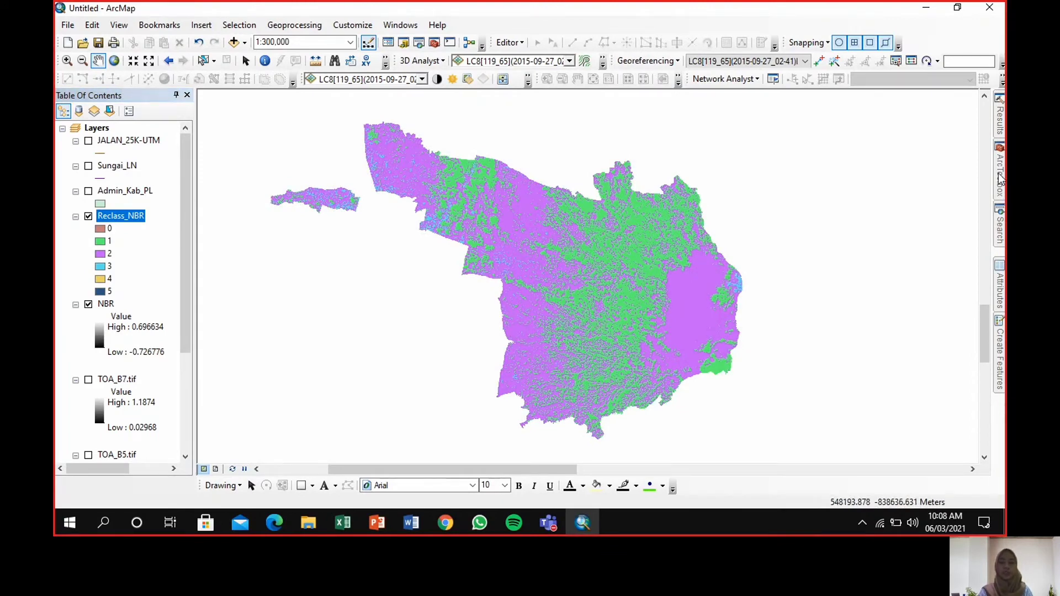
mouse_move(1000, 178)
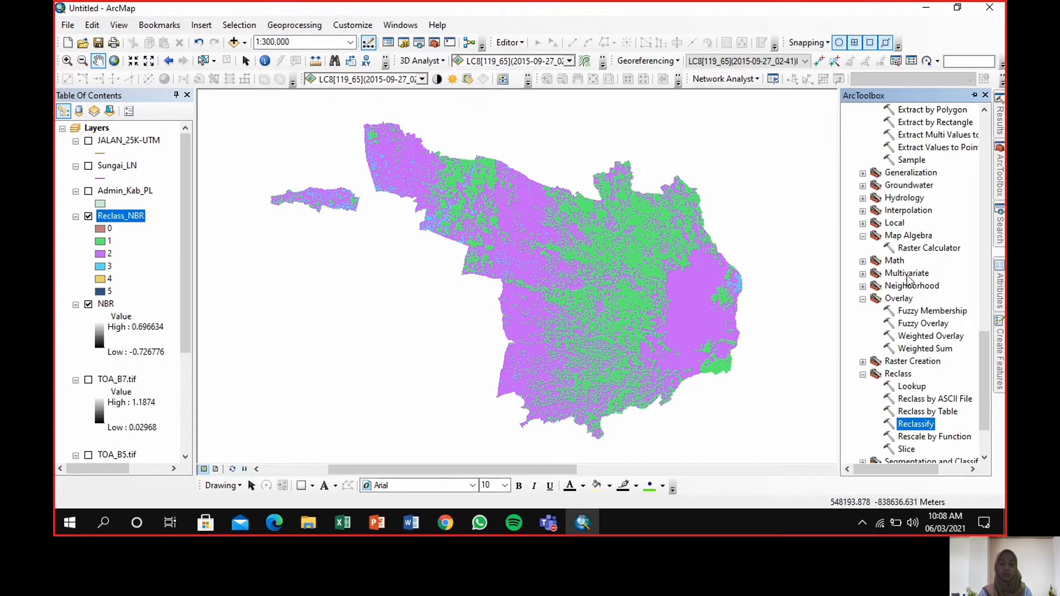
scroll(908, 279, "up", 3)
left_click(911, 114)
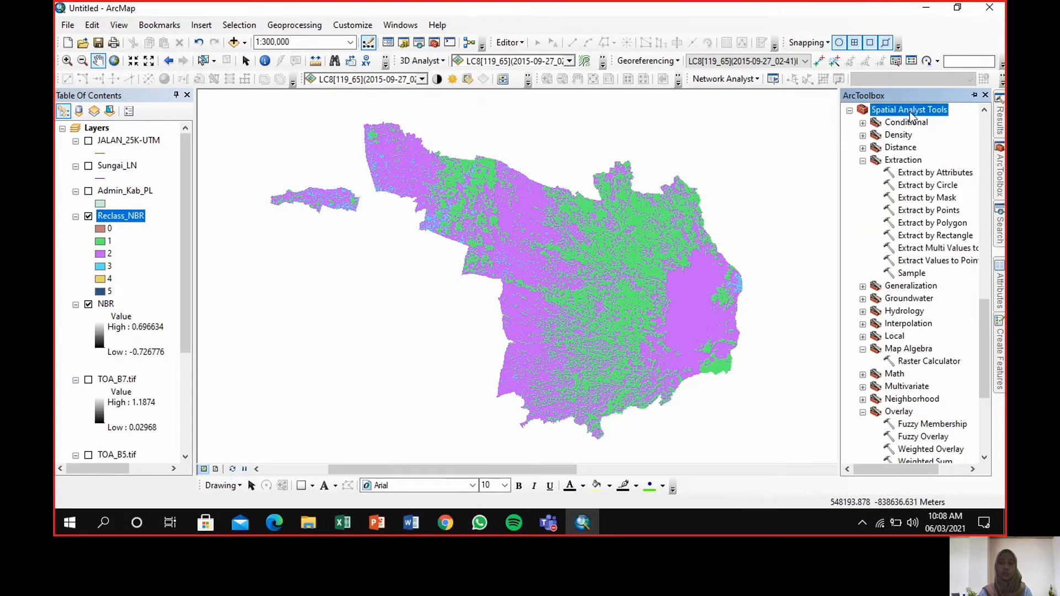
left_click(908, 161)
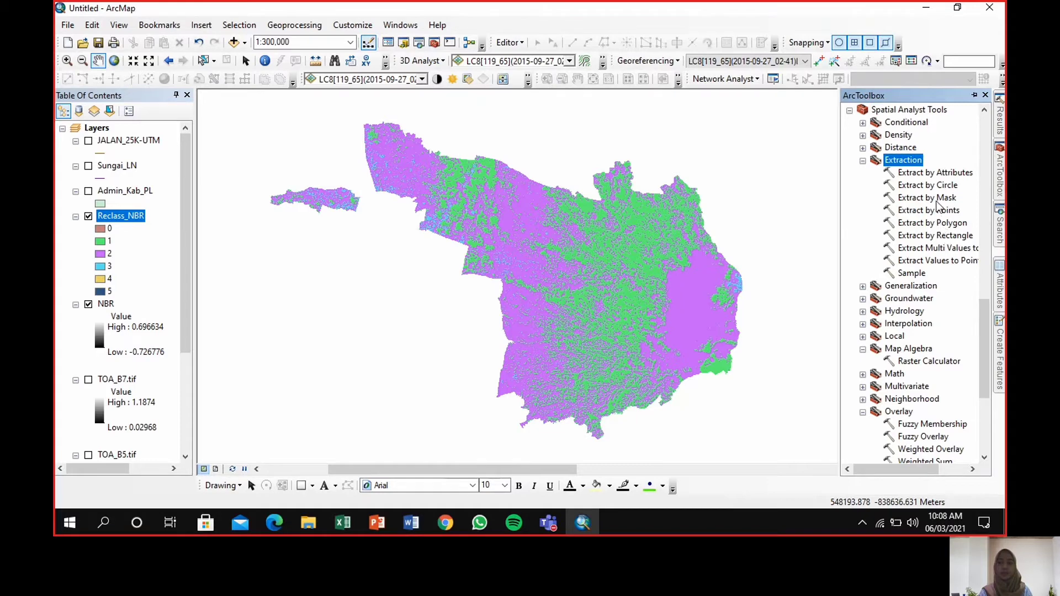
double_click(937, 199)
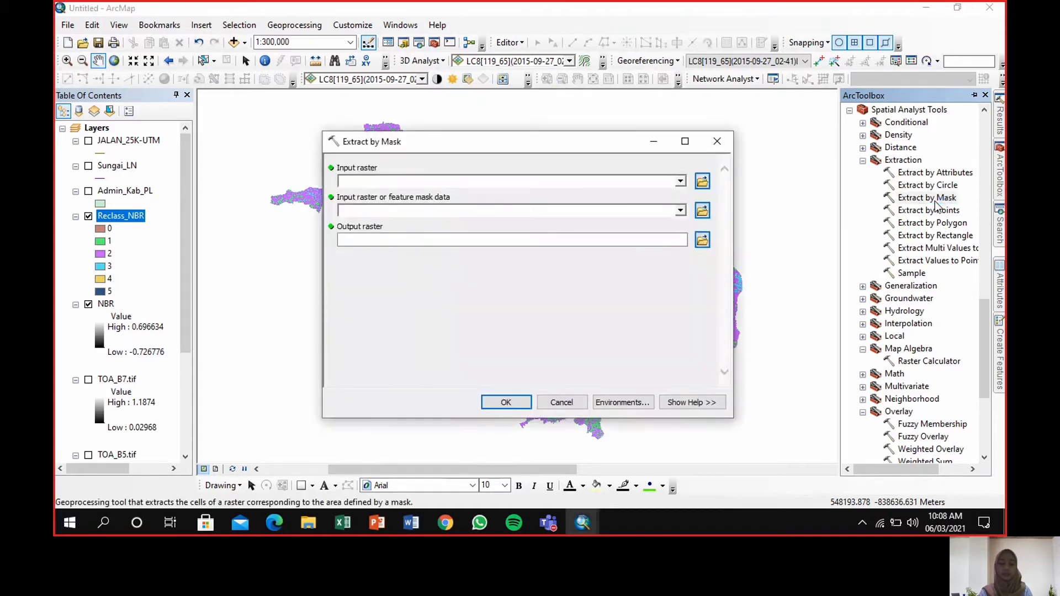
Extract the LC8[119_65](2015-09-27_02-41)LST_B10.TIF raster using Admin_Kab_PL as the mask, keeping the default output location.
left_click(679, 181)
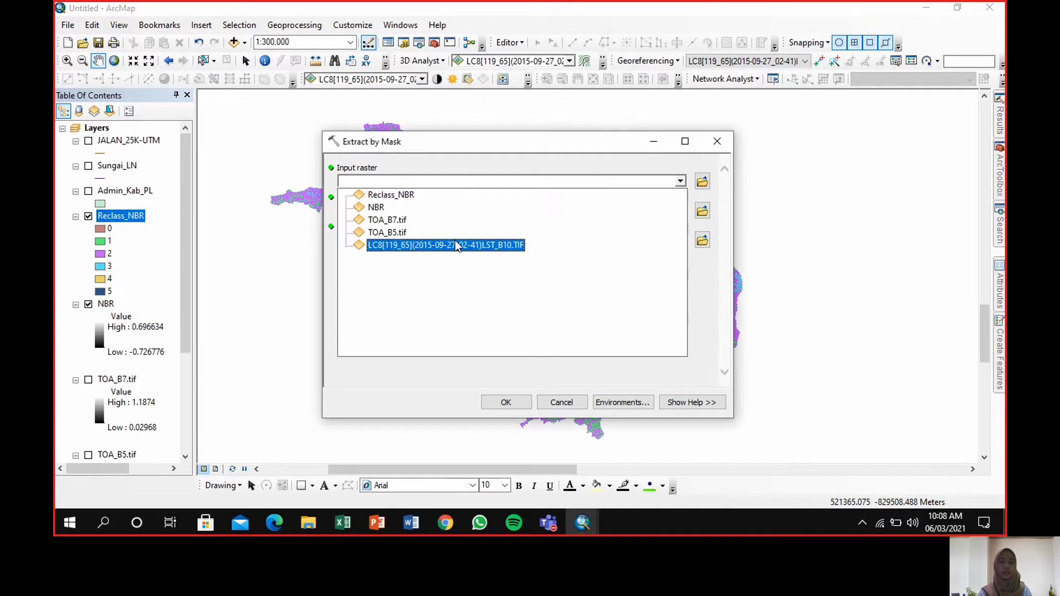
left_click(455, 244)
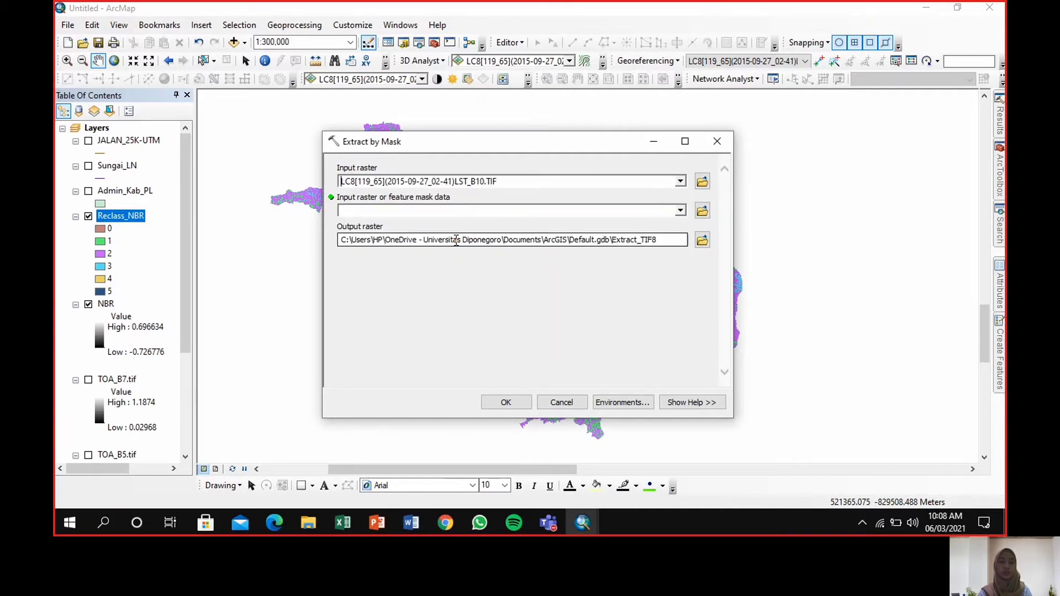
left_click(685, 209)
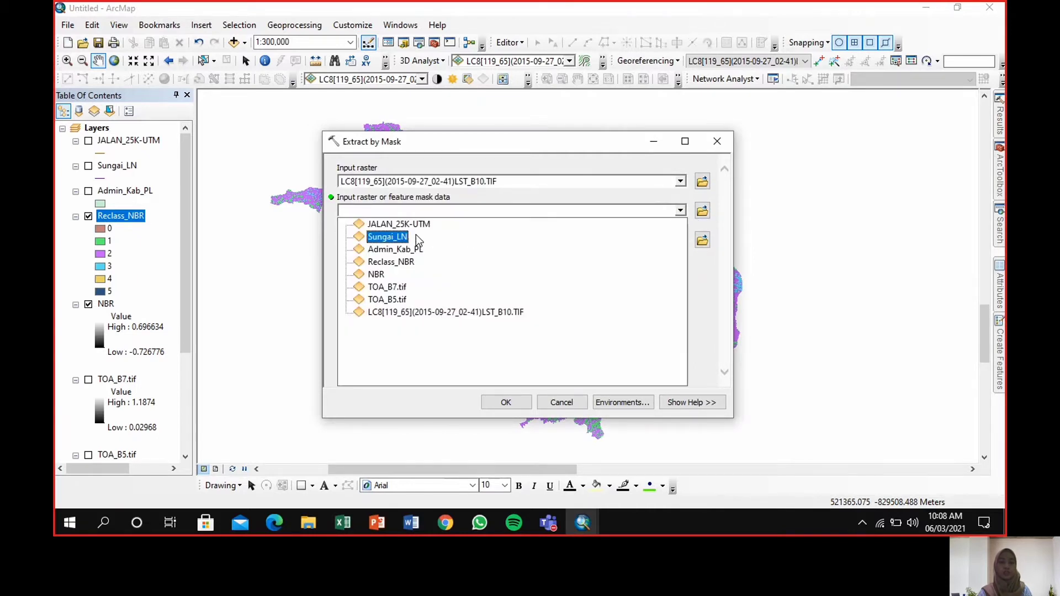
left_click(396, 250)
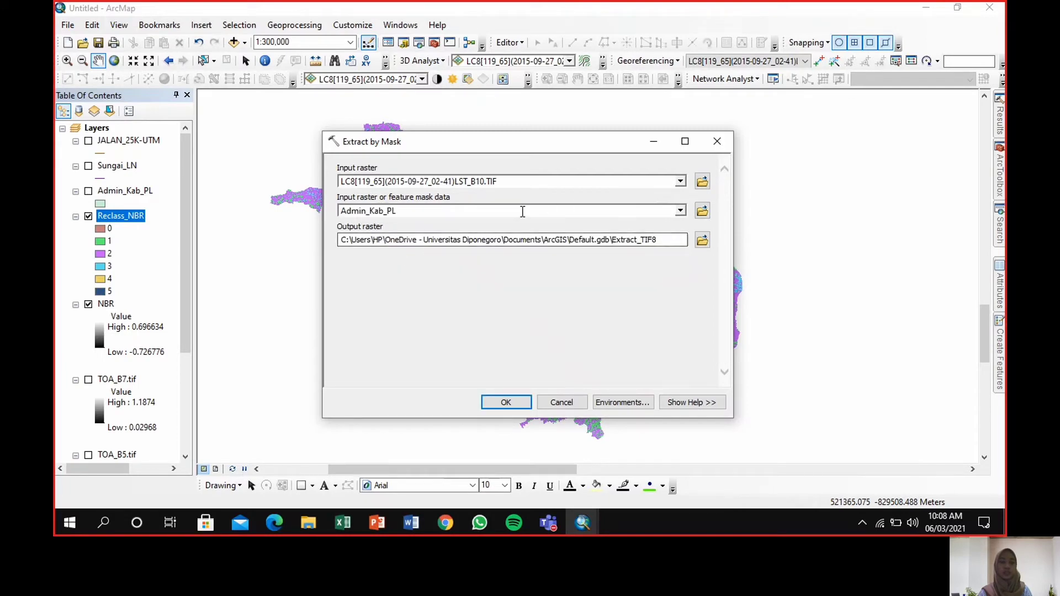
left_click(511, 401)
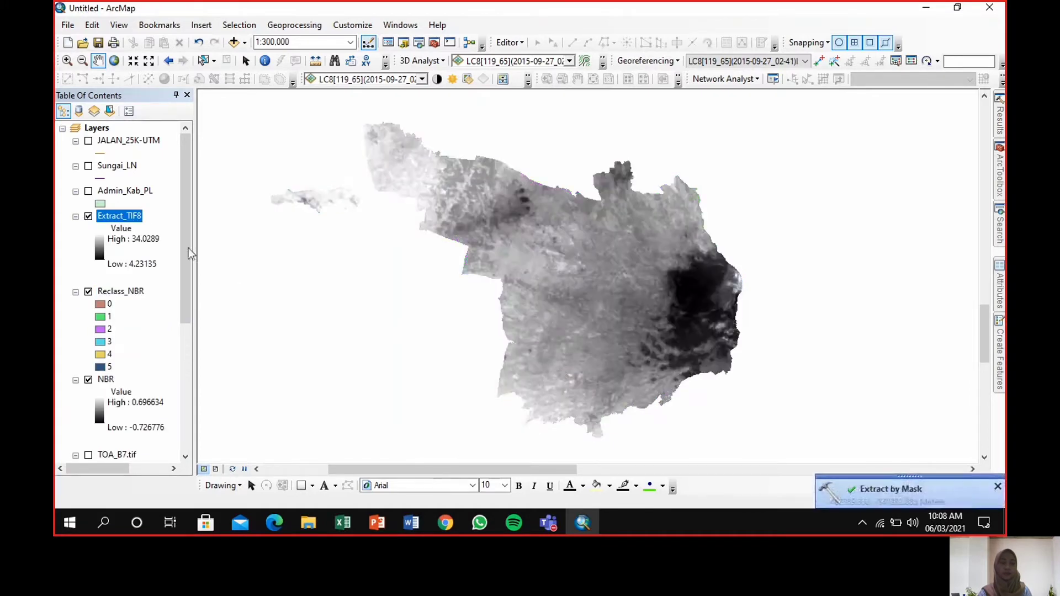
Rename the extracted raster layer to Extract_LST.
left_click(137, 217)
left_click(144, 215)
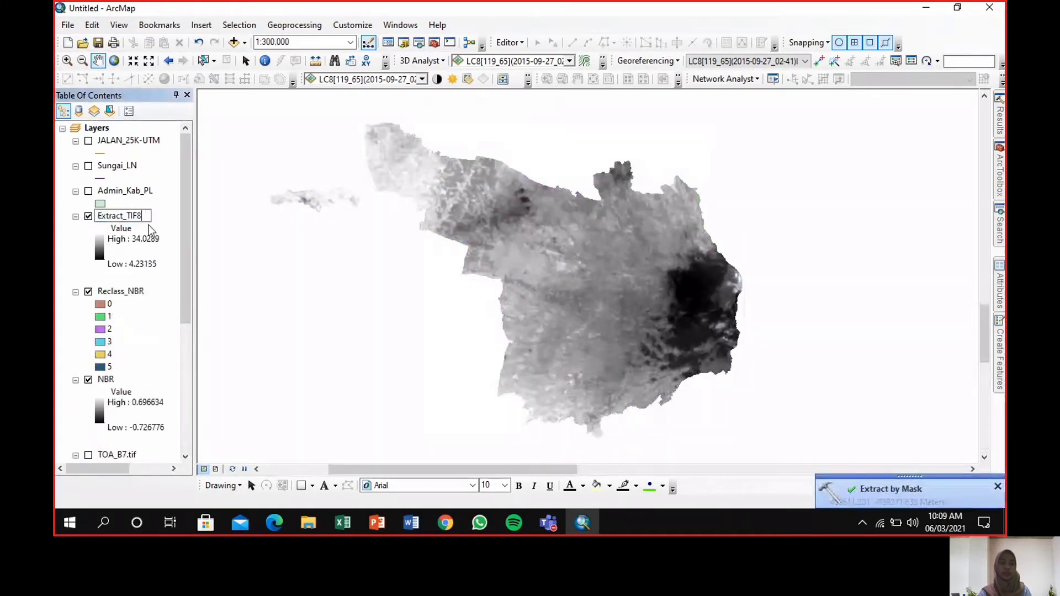
key("BackSpace")
key("BackSpace")
key("BackSpace")
key("BackSpace")
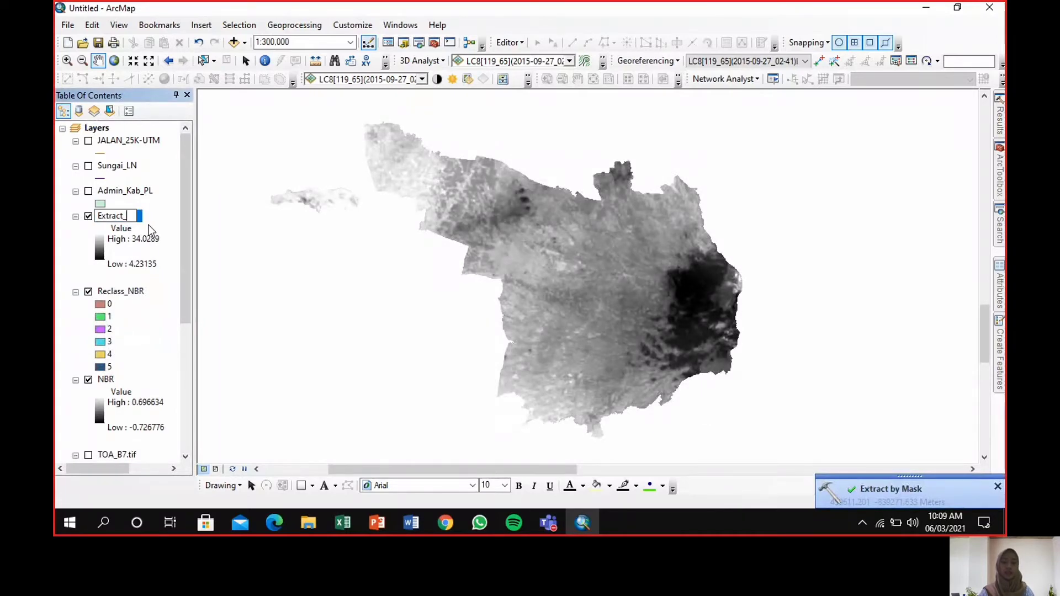
type("LST")
key("Return")
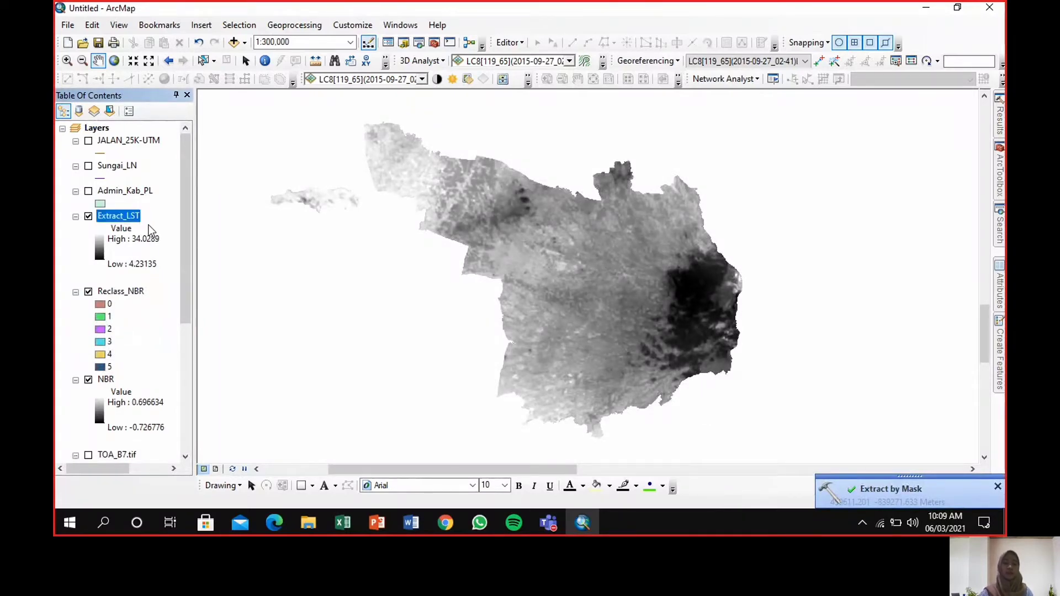
Collapse the legends of the TOA_B7.tif, TOA_B5.tif, NBR and Reclass_NBR layers.
left_click(76, 456)
scroll(100, 420, "down", 3)
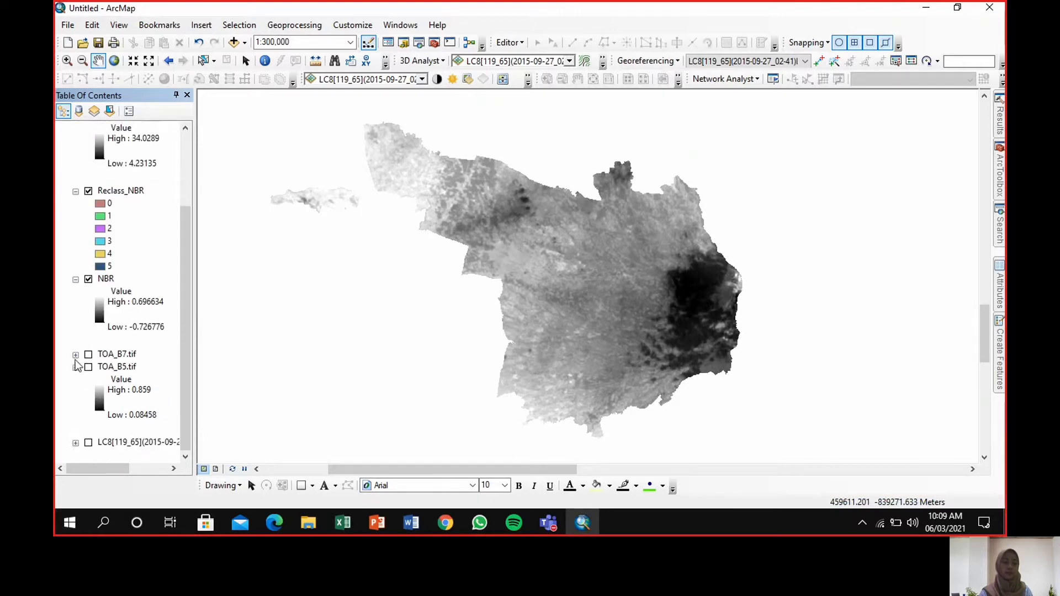
left_click(75, 365)
left_click(74, 343)
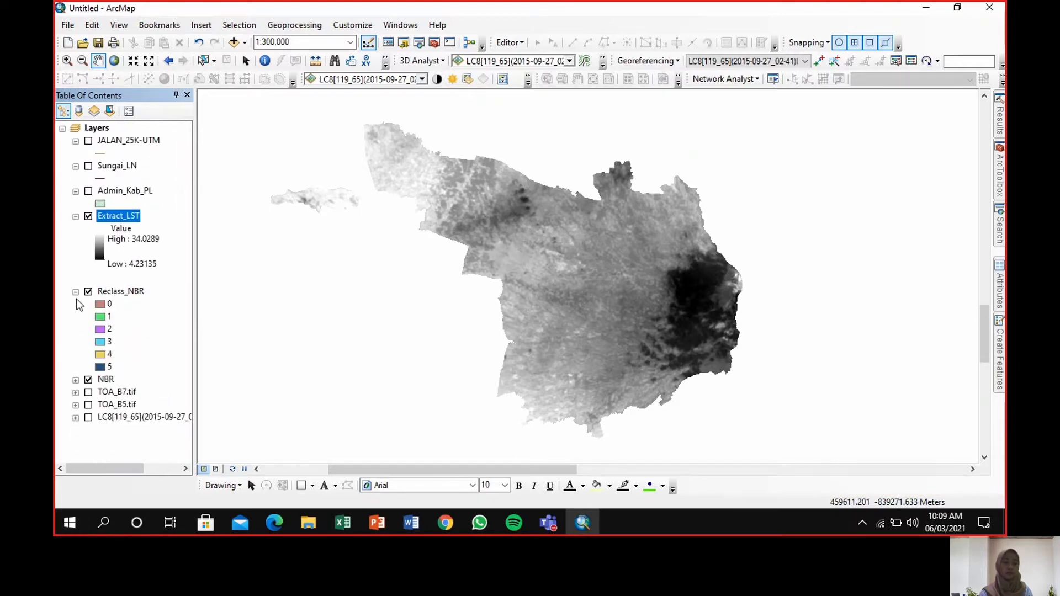
left_click(77, 299)
left_click(75, 292)
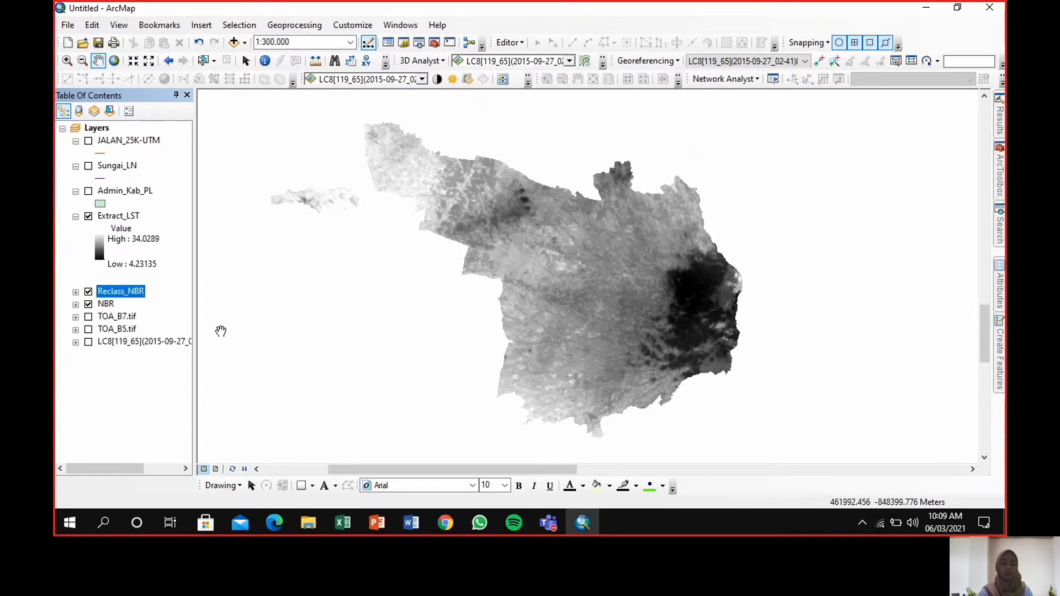
Open the symbology properties of Extract_LST and switch the display from stretched to classified values.
left_click(128, 216)
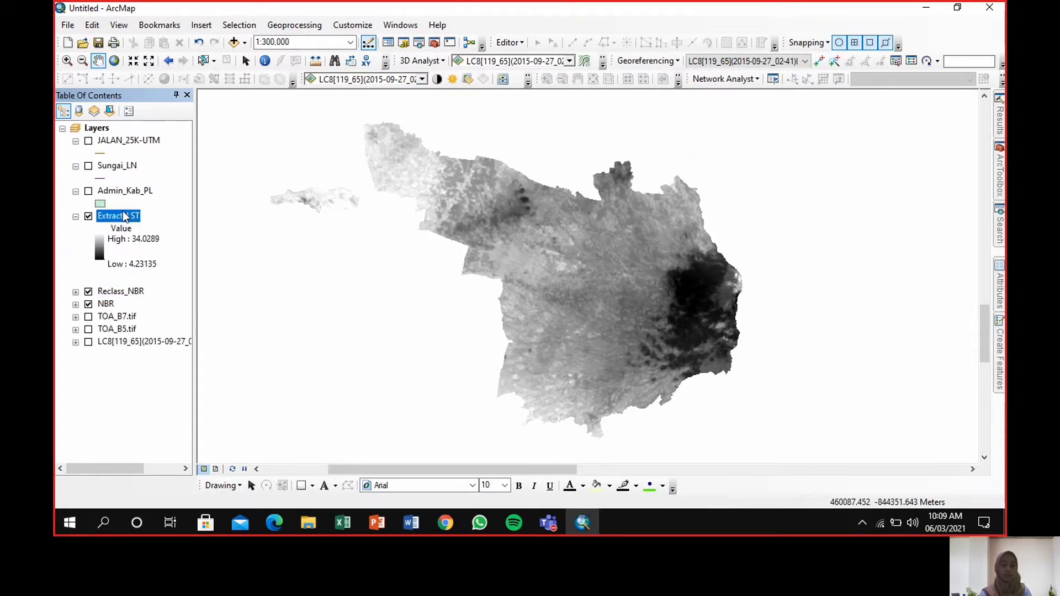
right_click(119, 221)
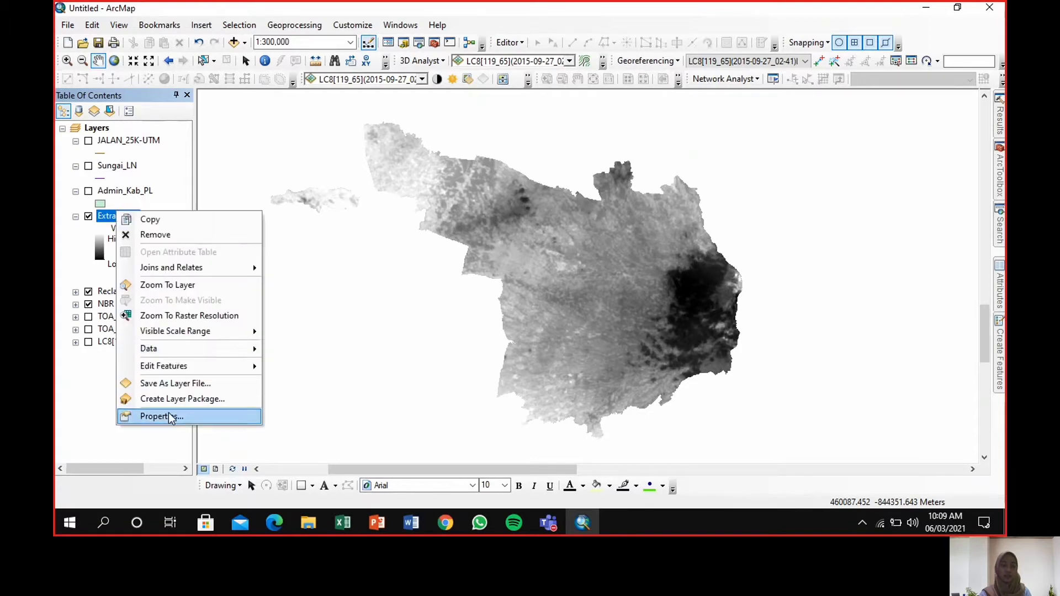
left_click(161, 417)
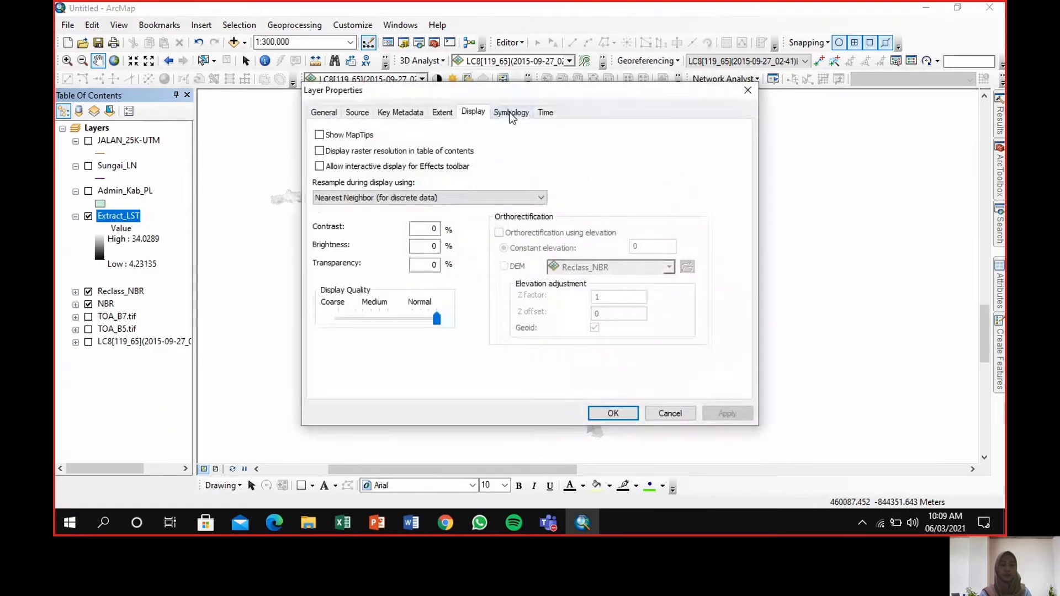
left_click(510, 113)
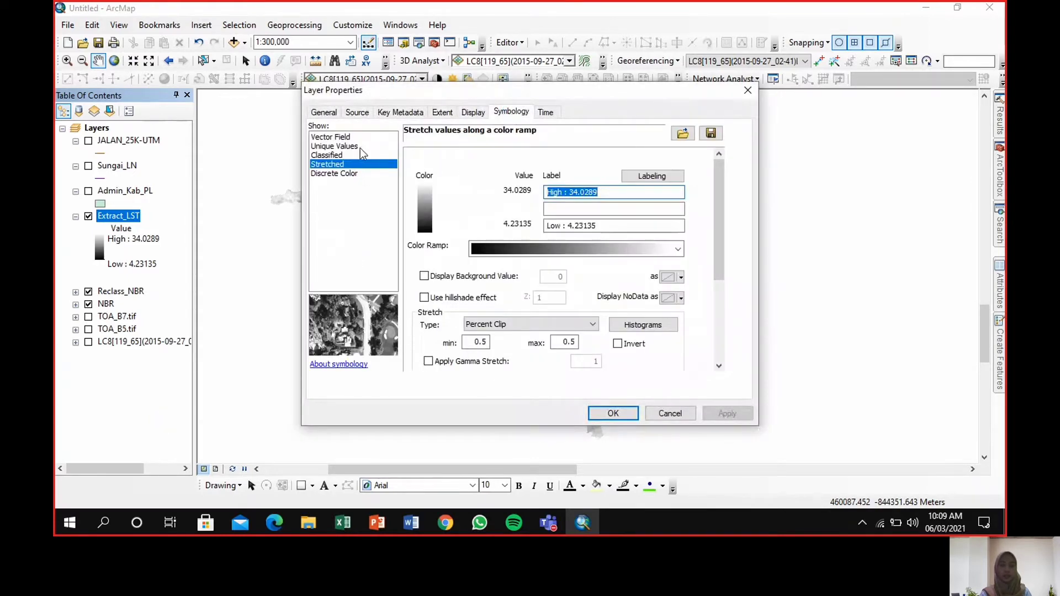
left_click(336, 155)
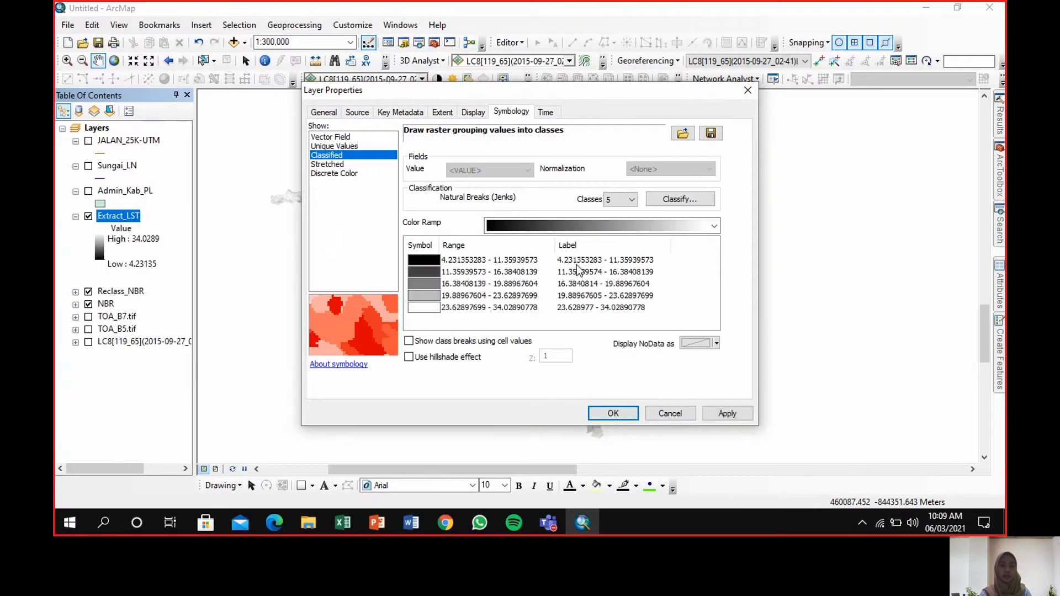
Label the five Extract_LST classes 1 to 5, from the lowest value range to the highest.
left_click(583, 268)
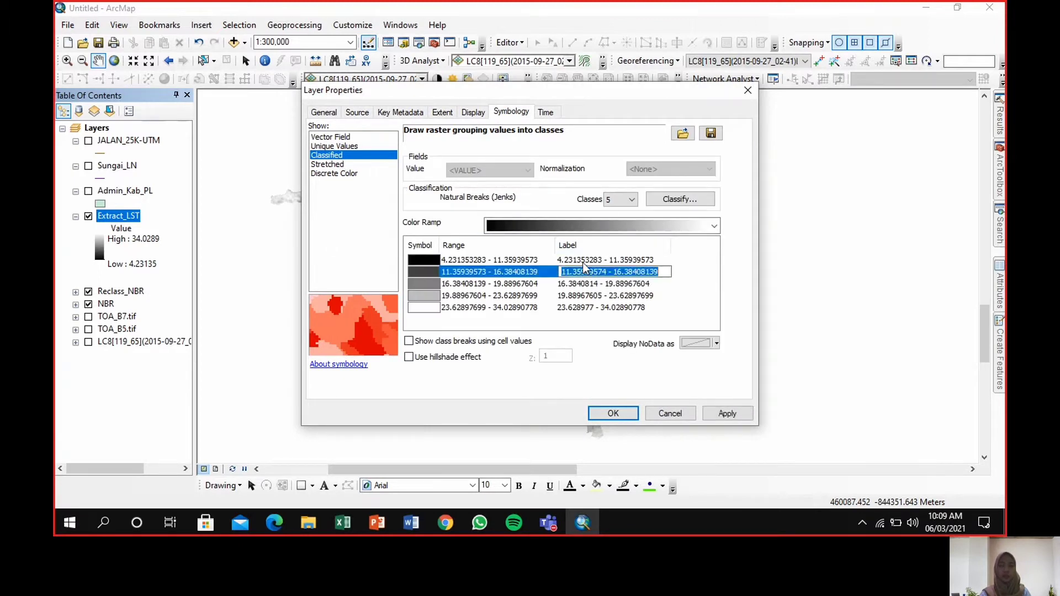
left_click(582, 263)
left_click(582, 263)
type("1")
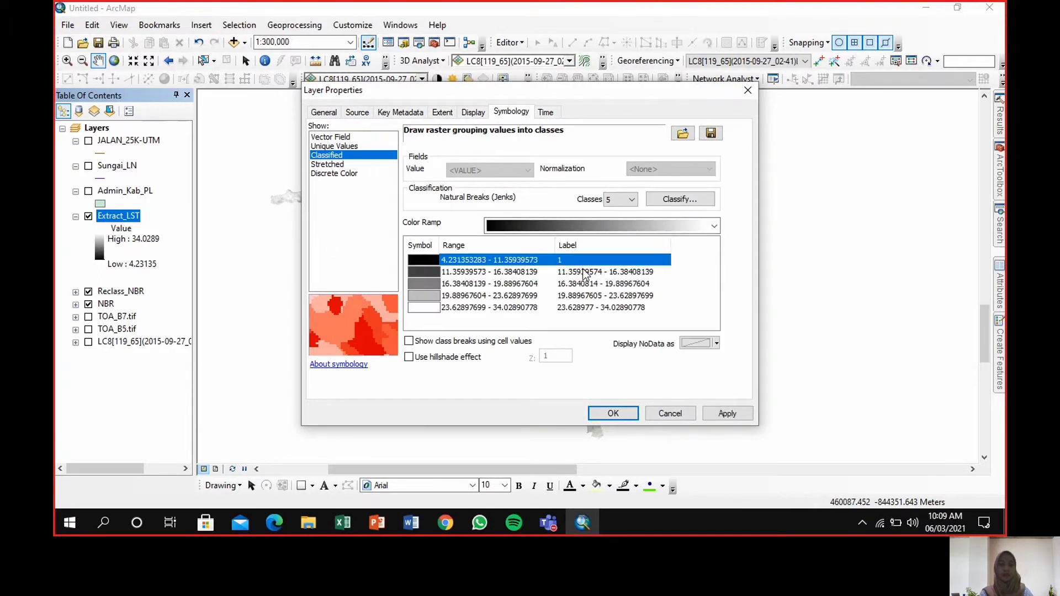
left_click(584, 274)
left_click(584, 273)
type("2")
left_click(584, 286)
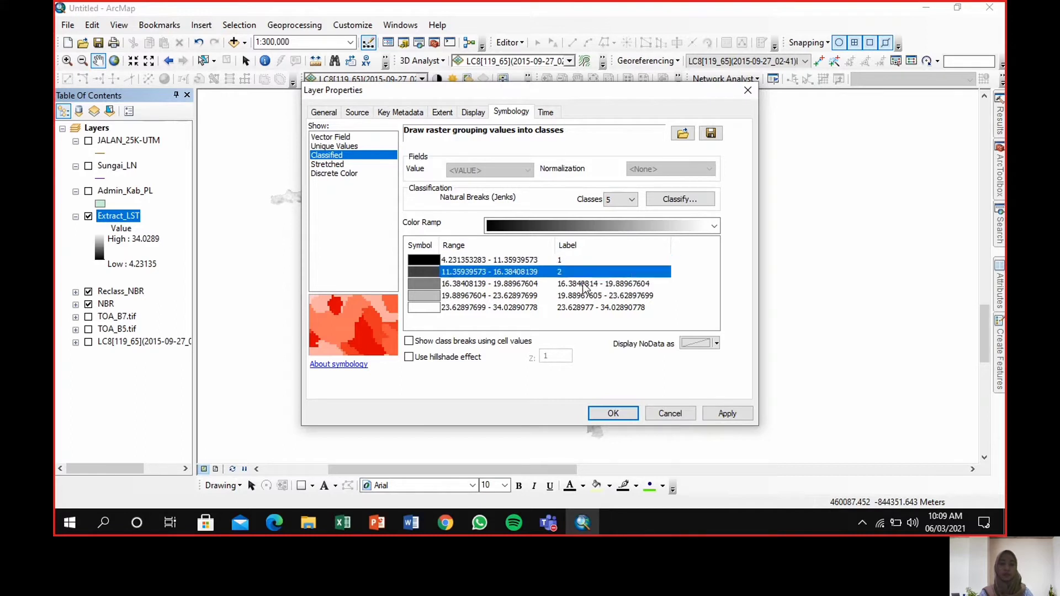
double_click(584, 285)
type("3")
left_click(583, 296)
double_click(582, 296)
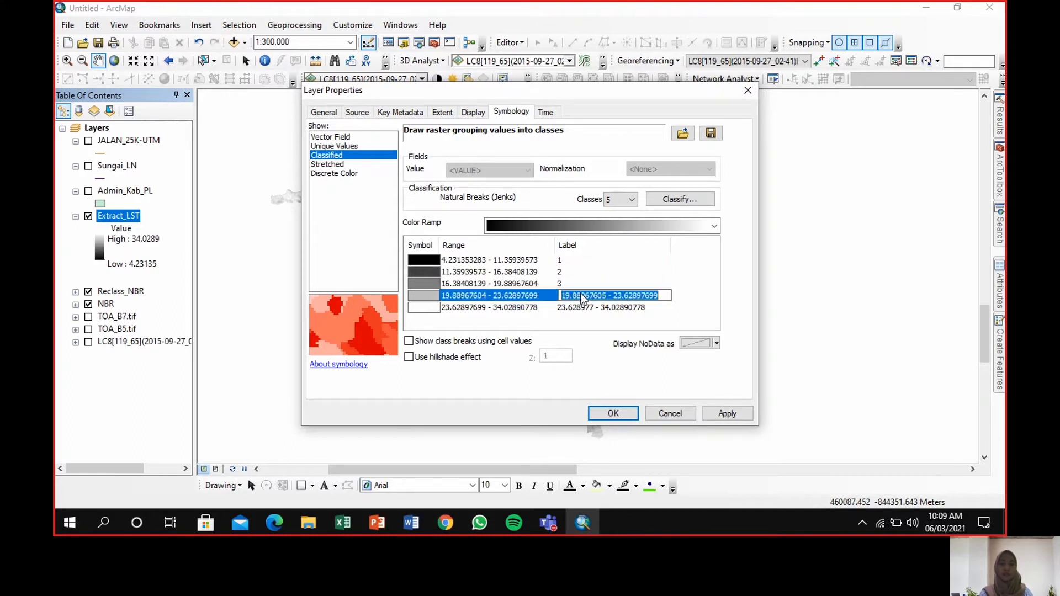
type("4")
left_click(579, 310)
double_click(578, 309)
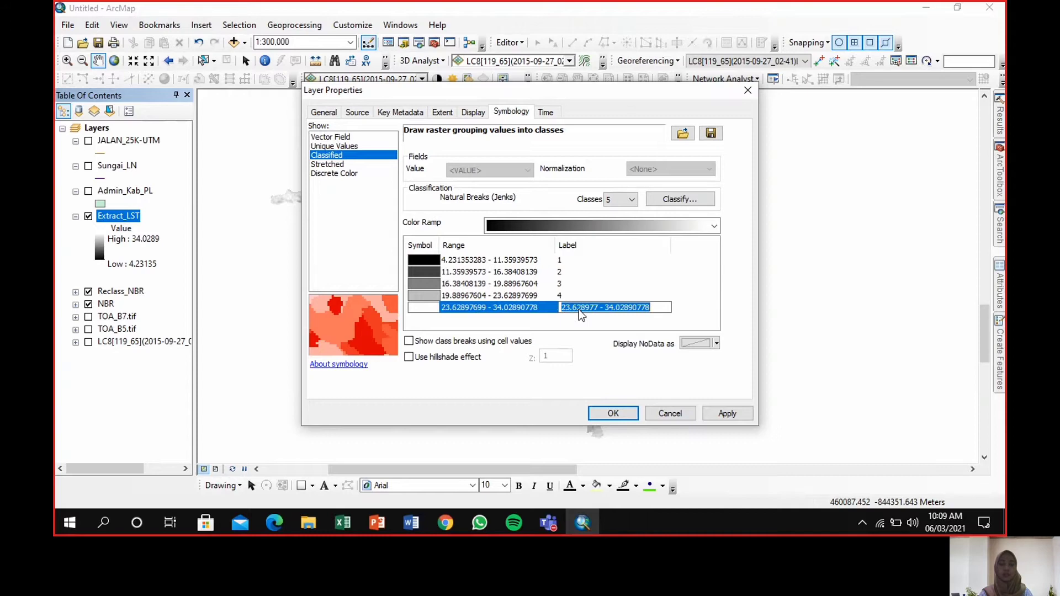
type("5")
key("Return")
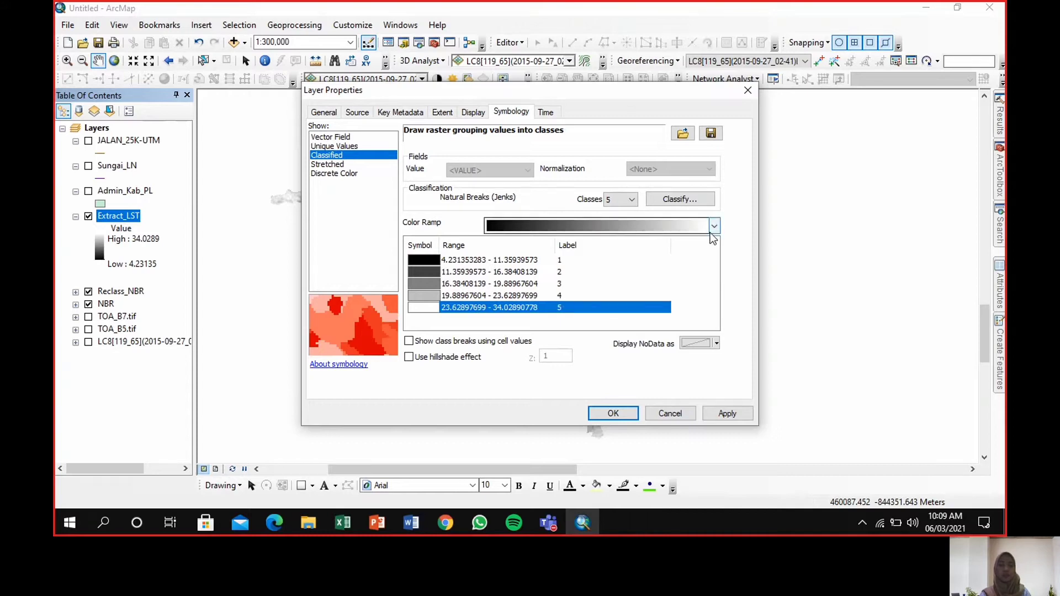
Give the classes a light-to-bright red color ramp and apply the symbology to Extract_LST.
left_click(712, 226)
scroll(596, 273, "down", 3)
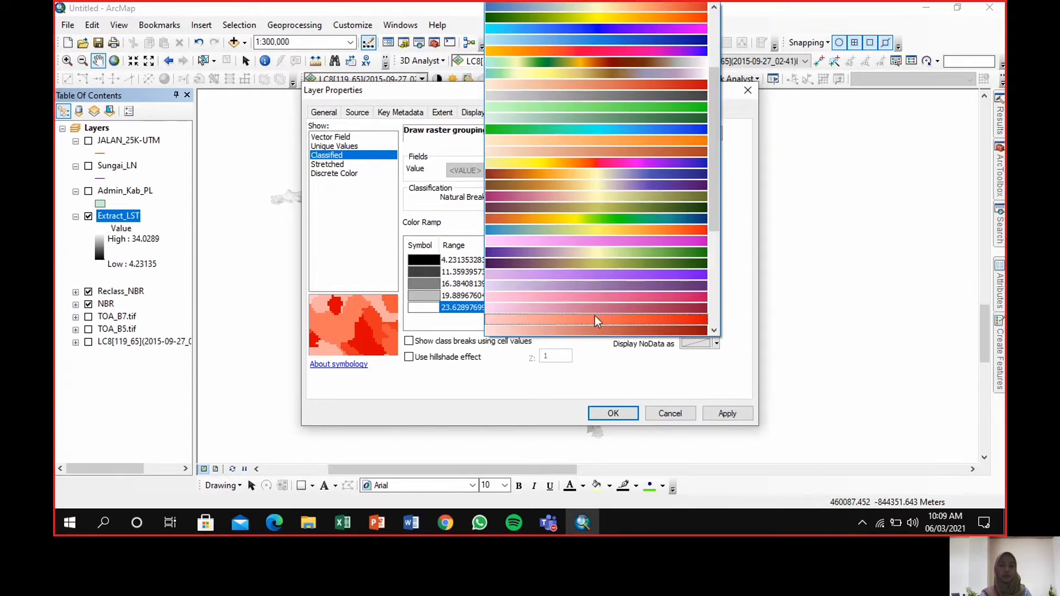
left_click(594, 318)
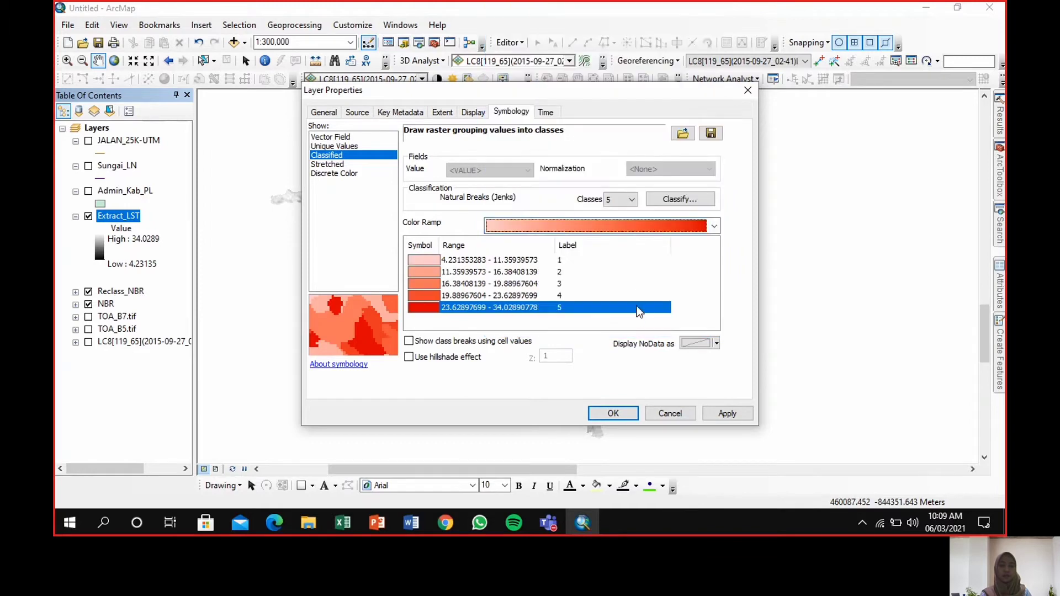
left_click(615, 414)
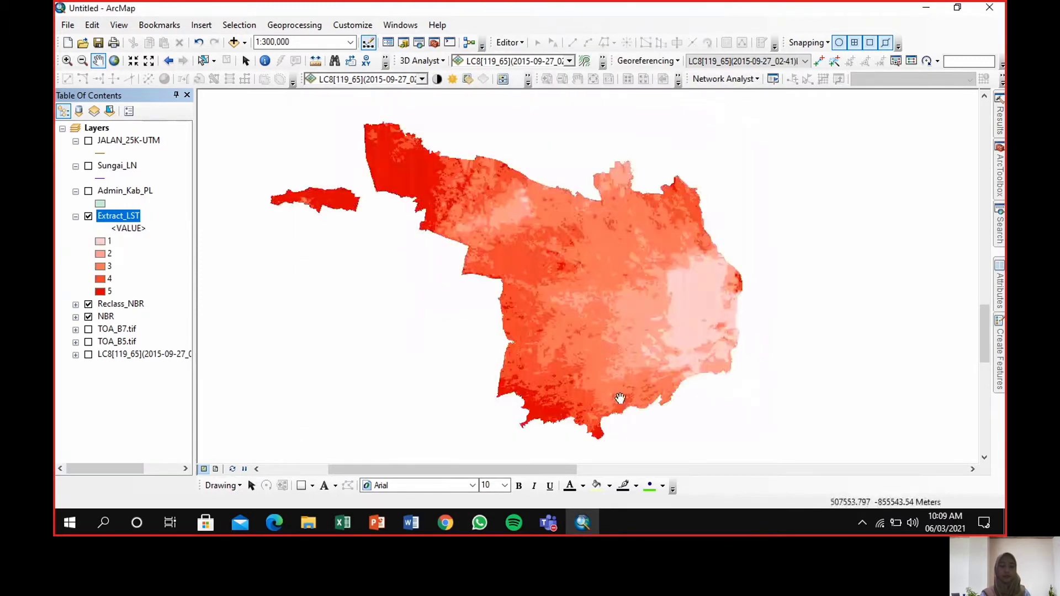
Start the Spatial Analyst Reclassify tool with Extract_LST as the input raster.
mouse_move(622, 252)
left_mouse_down()
mouse_move(662, 248)
mouse_move(638, 244)
left_mouse_up()
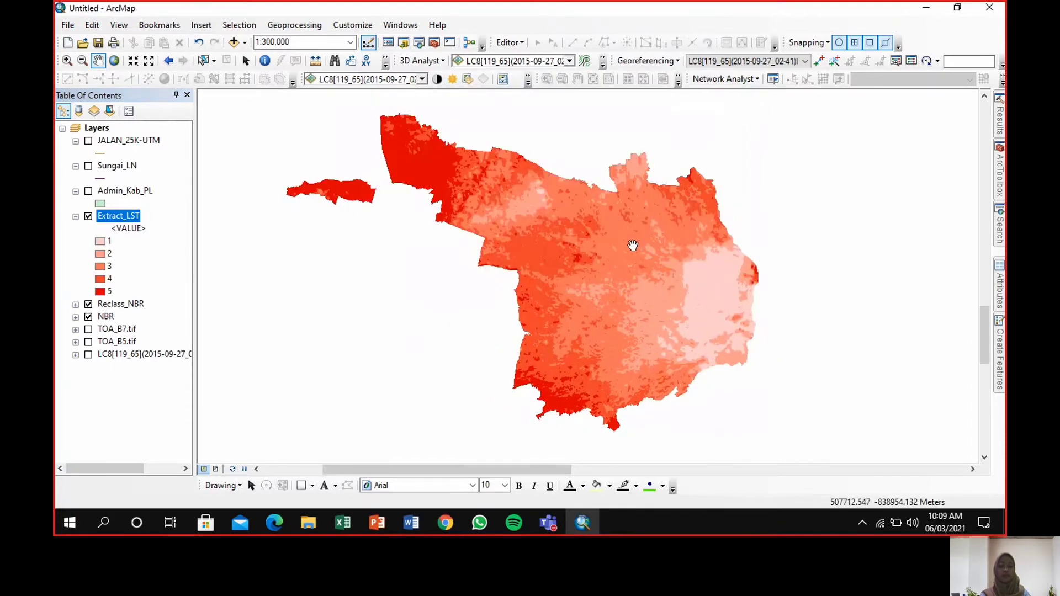
mouse_move(622, 272)
left_mouse_down()
mouse_move(610, 258)
mouse_move(624, 265)
left_mouse_up()
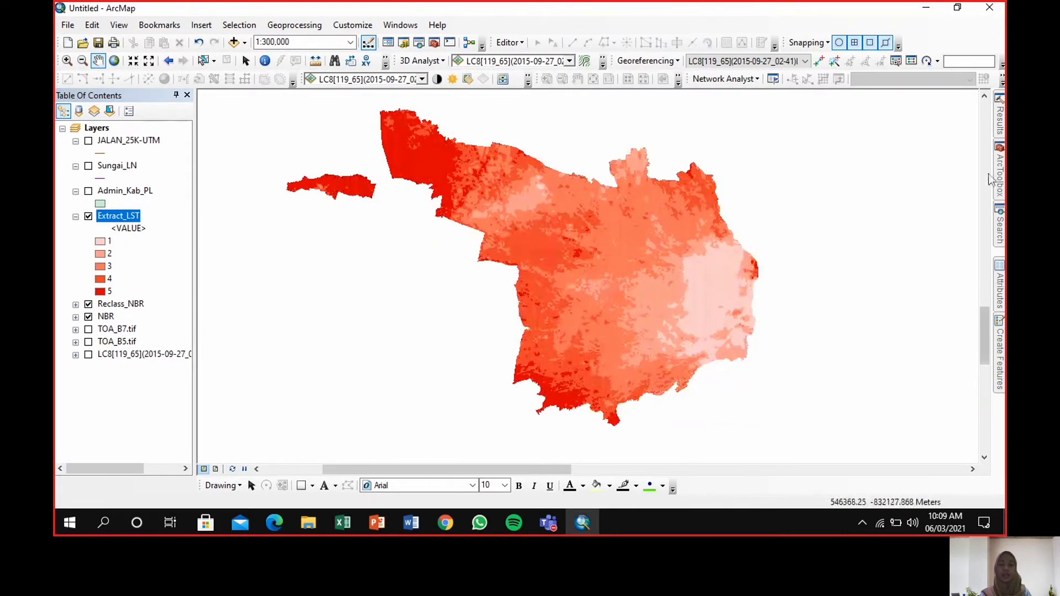
mouse_move(1000, 174)
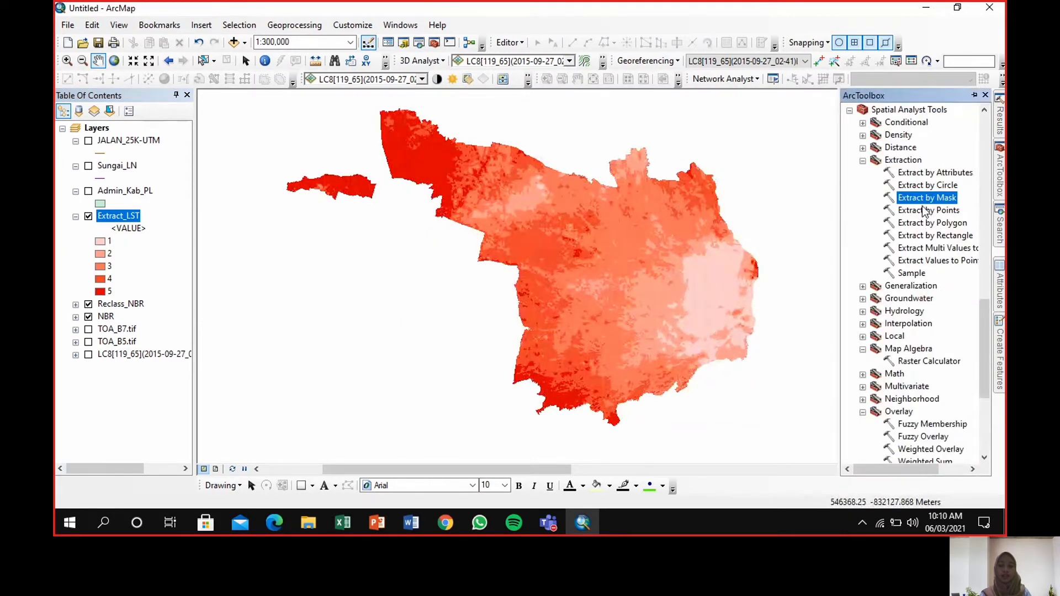
scroll(916, 312, "down", 3)
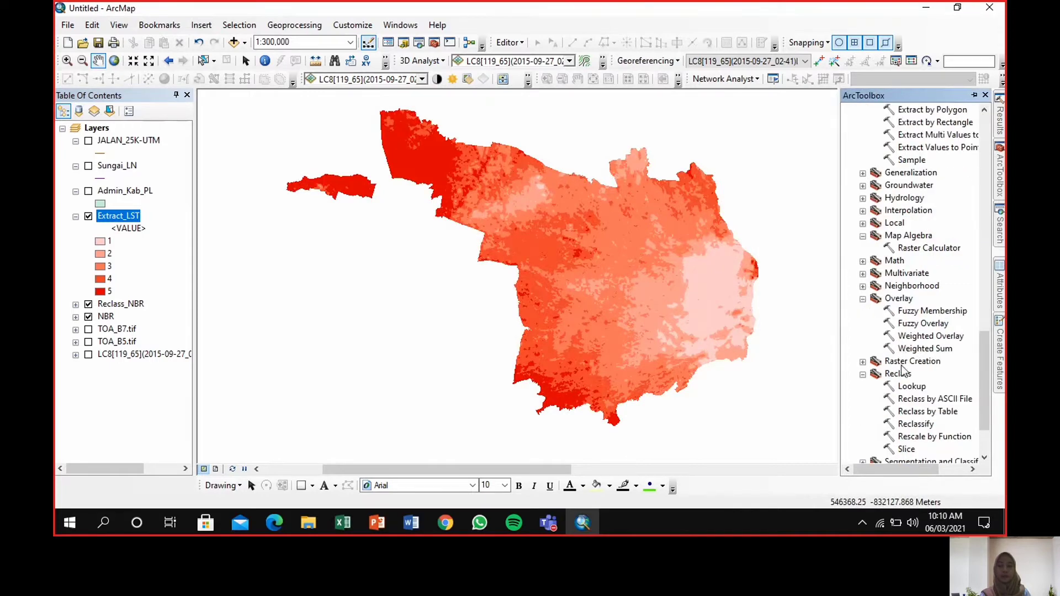
scroll(902, 359, "down", 2)
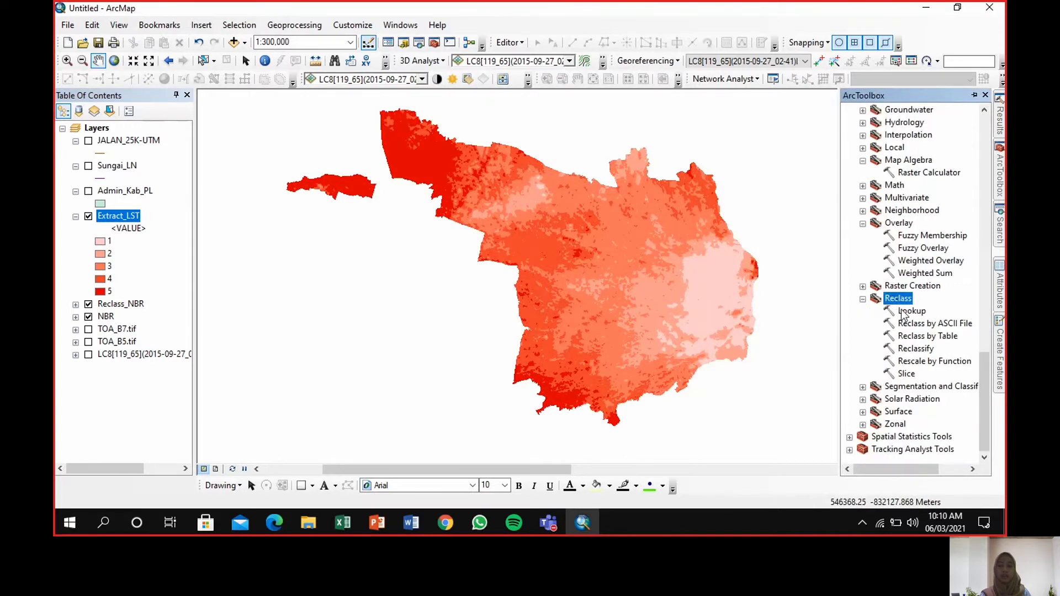
double_click(922, 349)
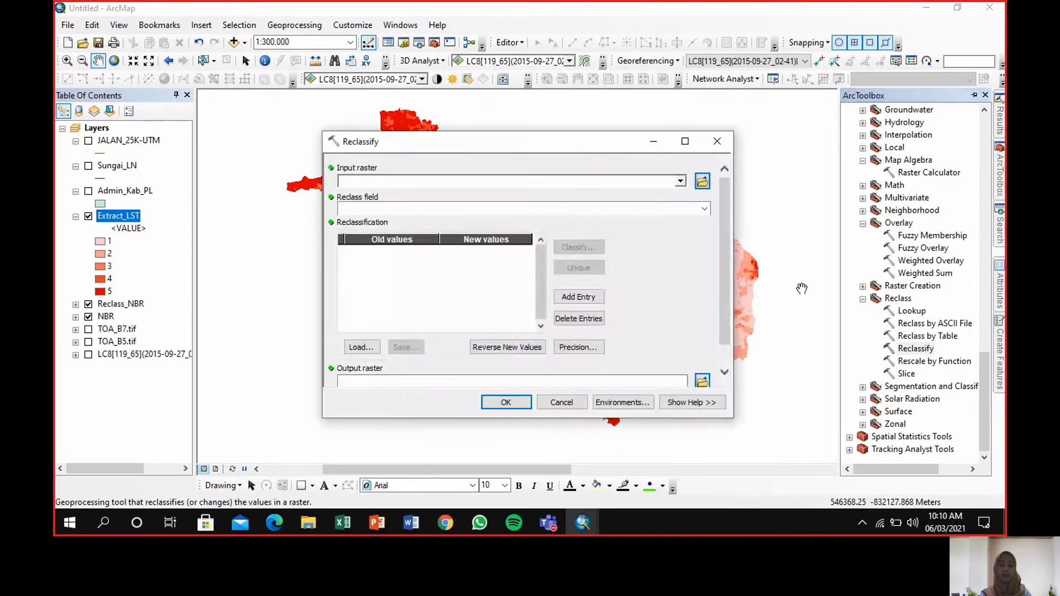
left_click(680, 181)
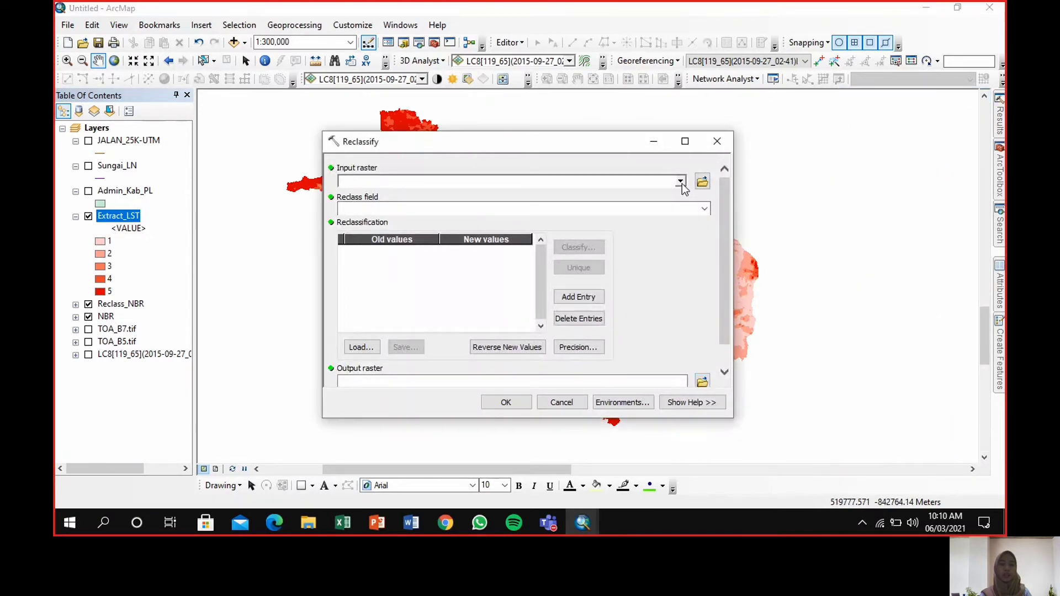
left_click(392, 197)
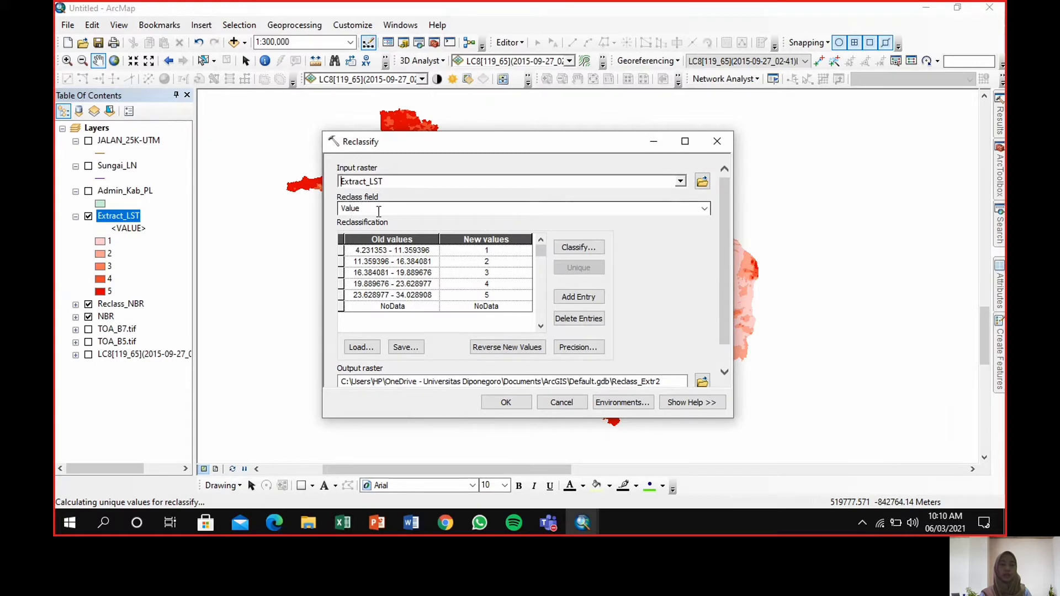
Classify the Extract_LST values by Equal Interval into 5 classes and run the reclassification.
left_click(577, 247)
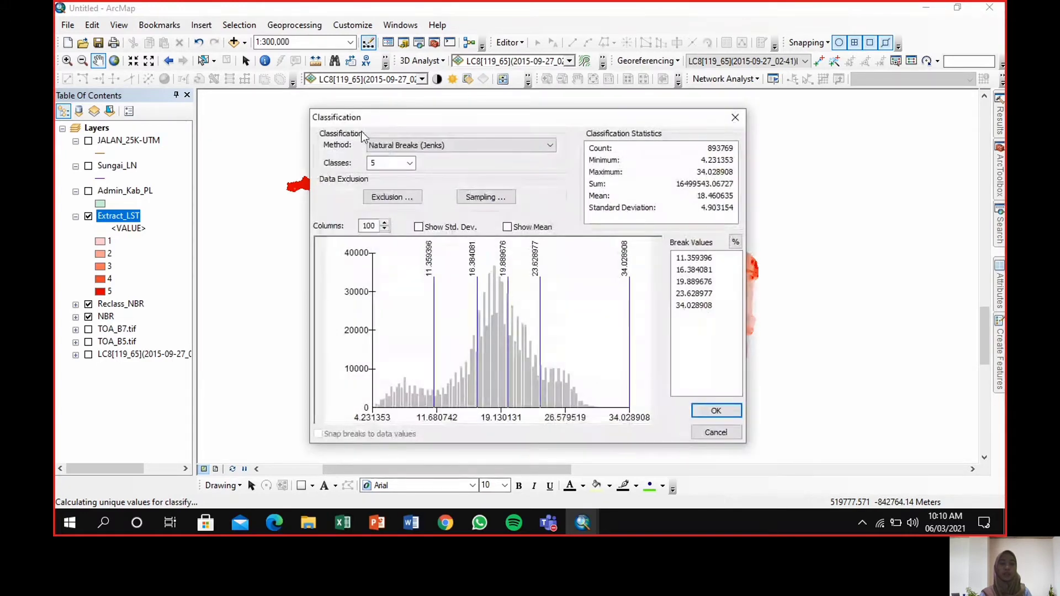
left_click(449, 145)
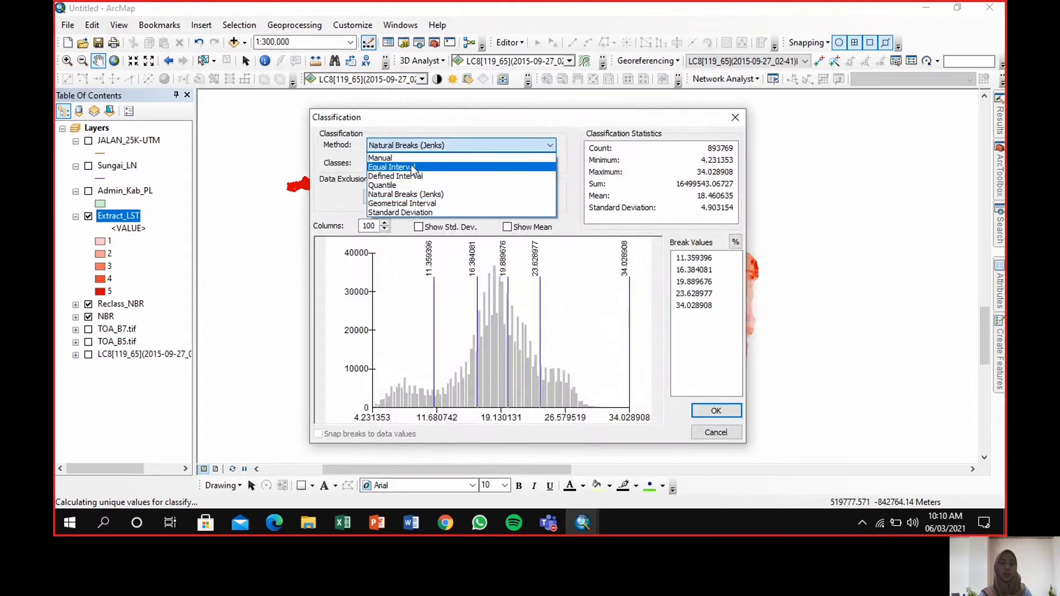
left_click(411, 165)
left_click(409, 164)
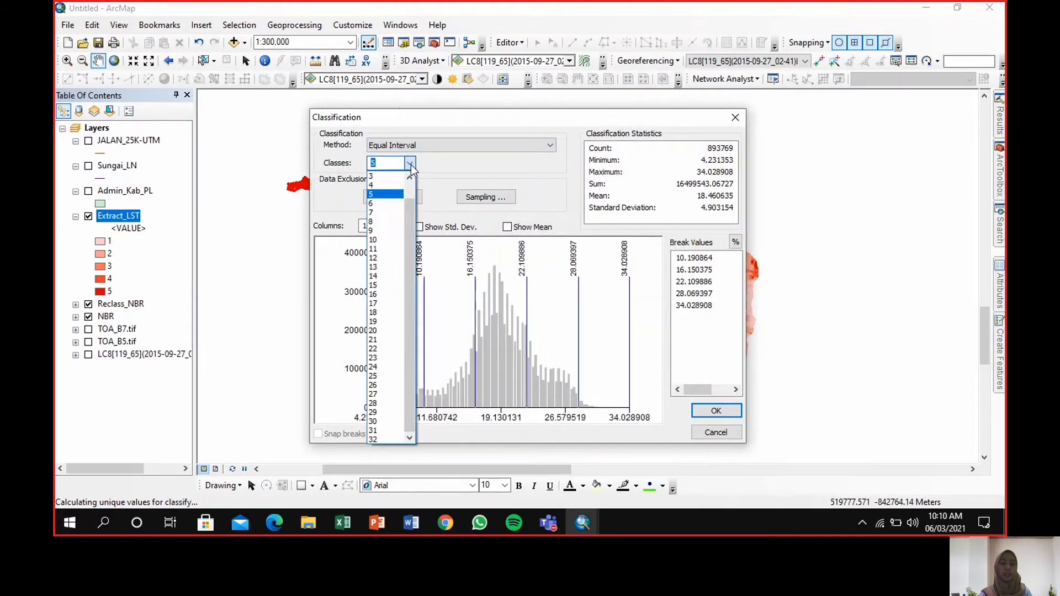
left_click(392, 195)
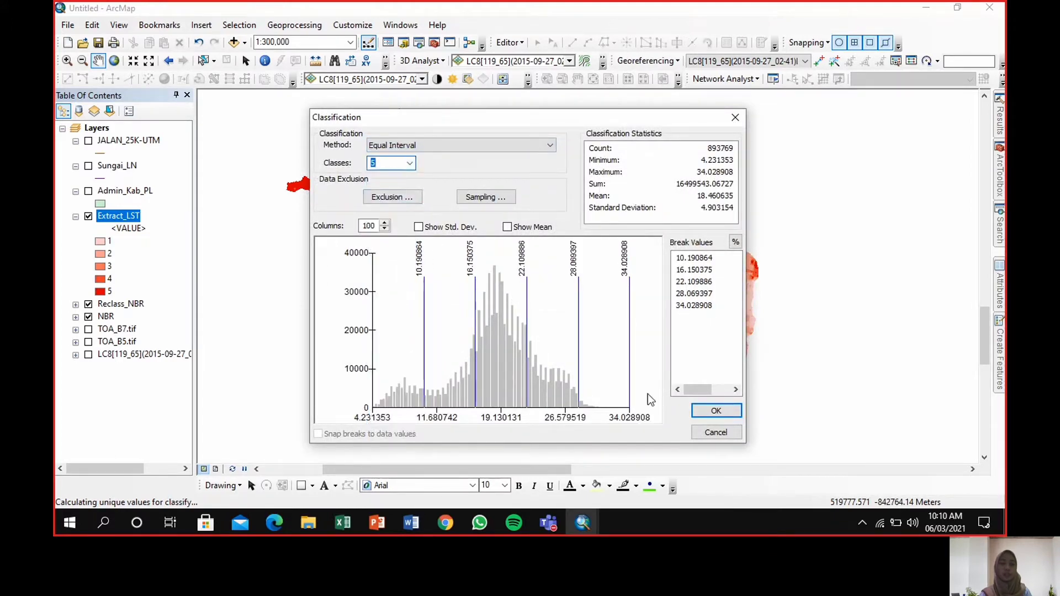
left_click(704, 413)
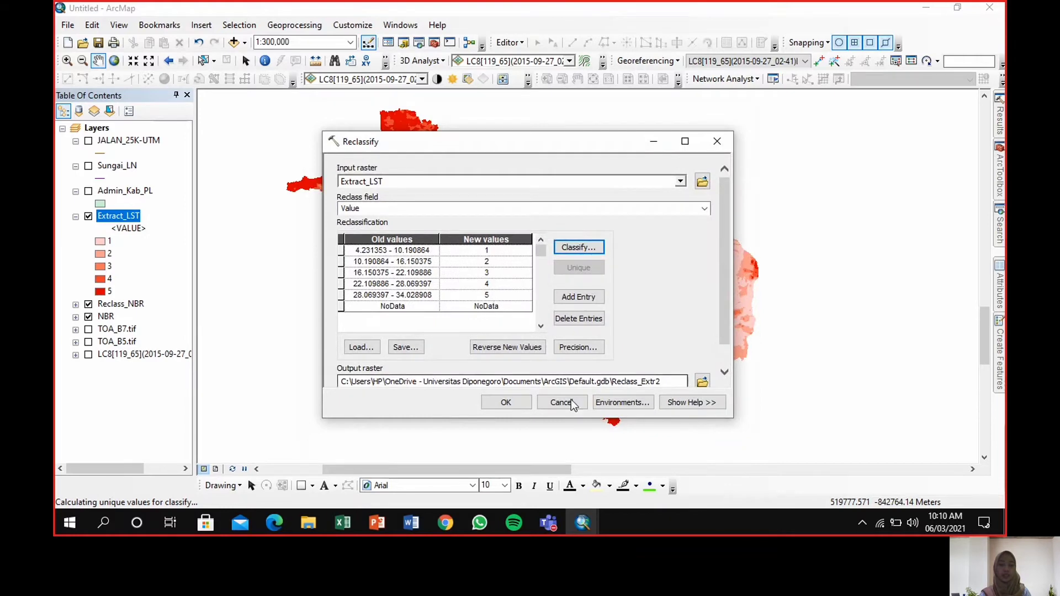
left_click(507, 402)
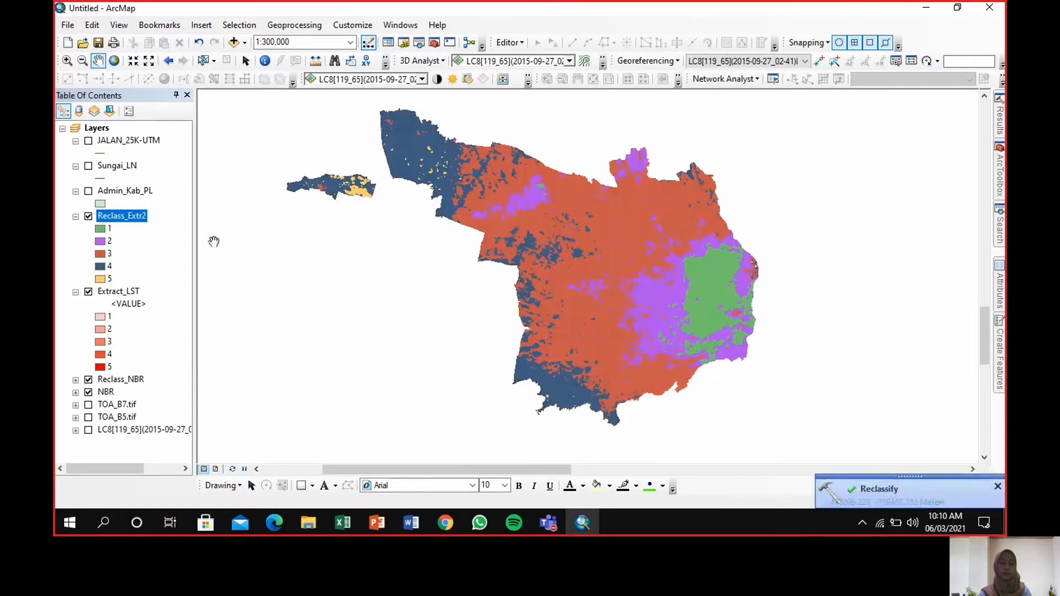
Rename the new reclassified layer Reclass_LST and collapse the legend of Extract_LST.
left_click(138, 218)
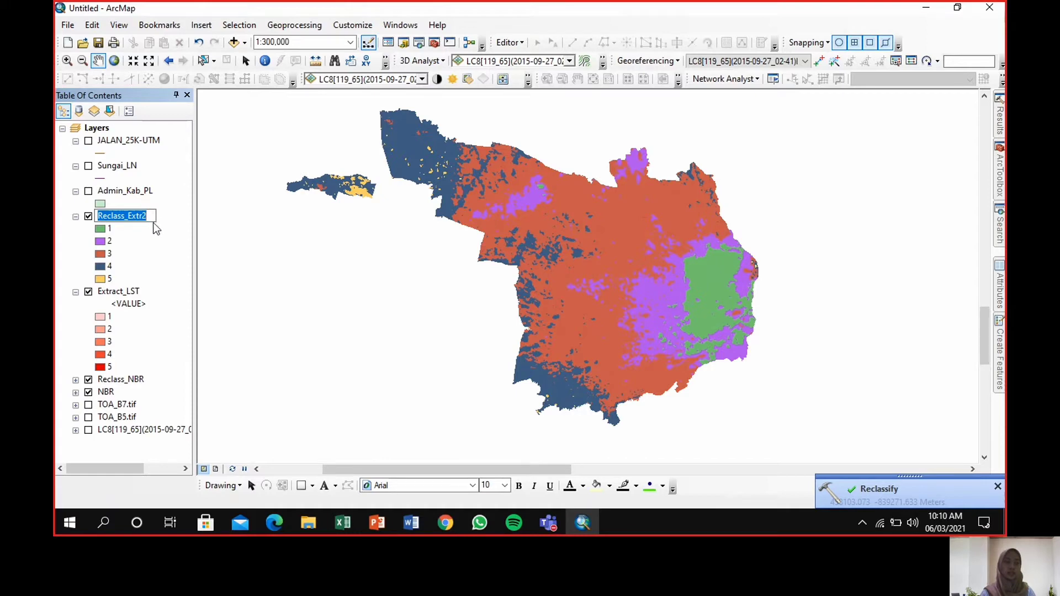
left_click(155, 217)
key("BackSpace")
key("BackSpace")
key("BackSpace")
key("BackSpace")
key("BackSpace")
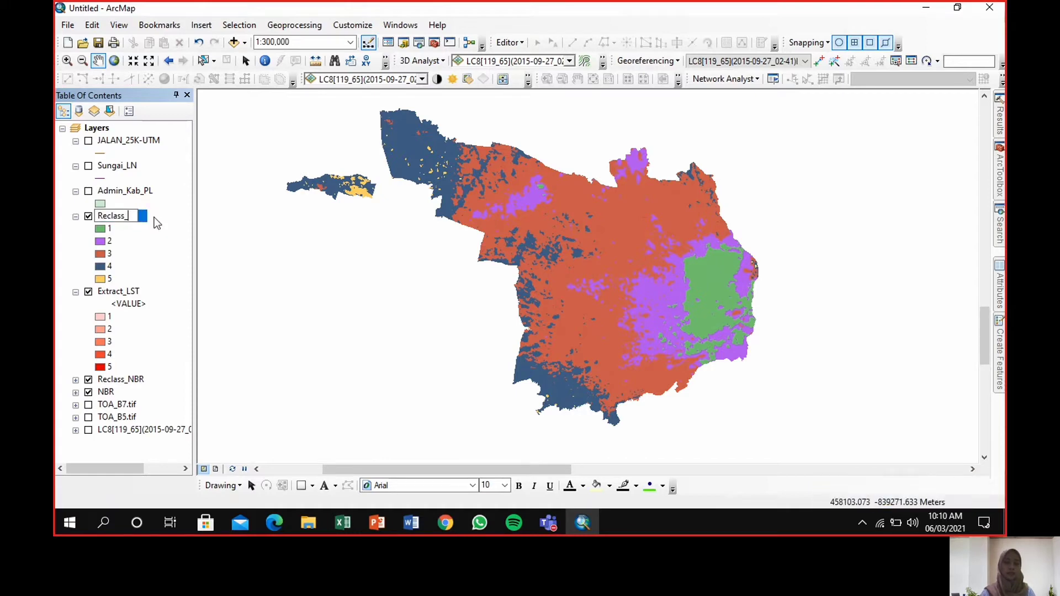
type("LST")
key("Return")
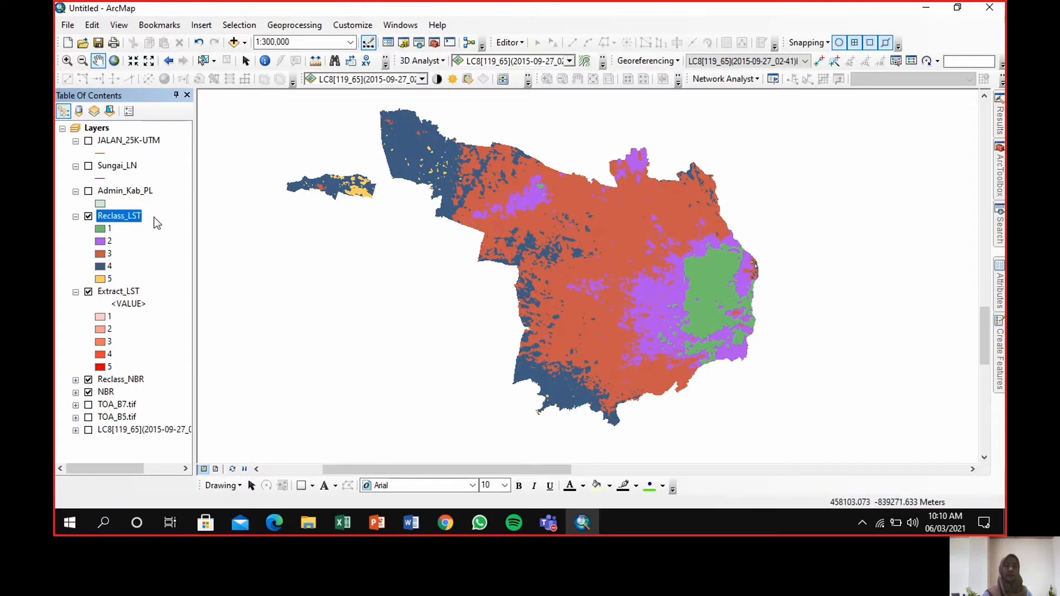
left_click(75, 292)
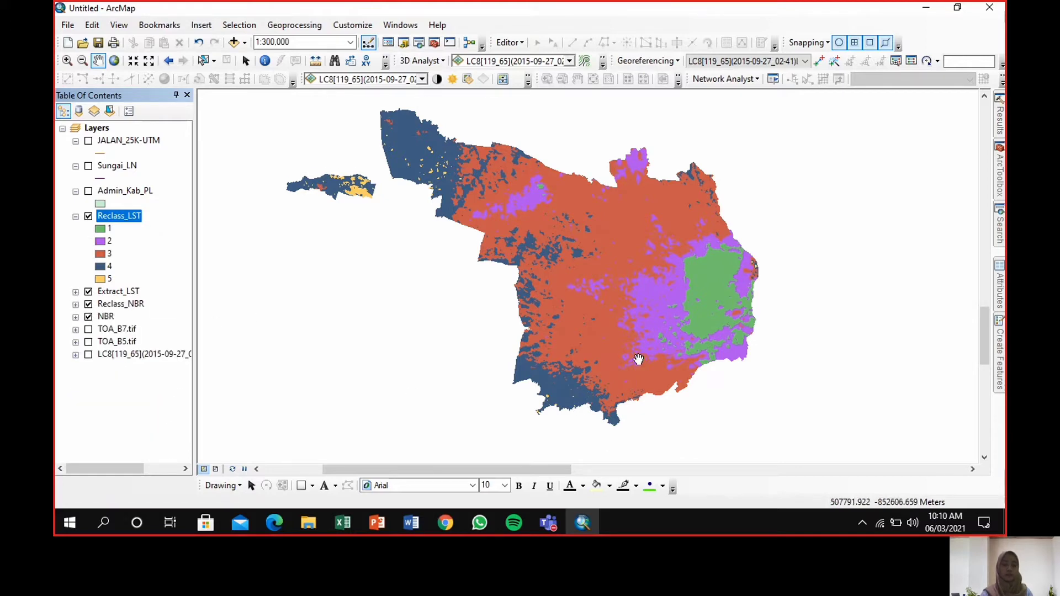
mouse_move(636, 356)
left_mouse_down()
mouse_move(631, 308)
mouse_move(636, 377)
left_mouse_up()
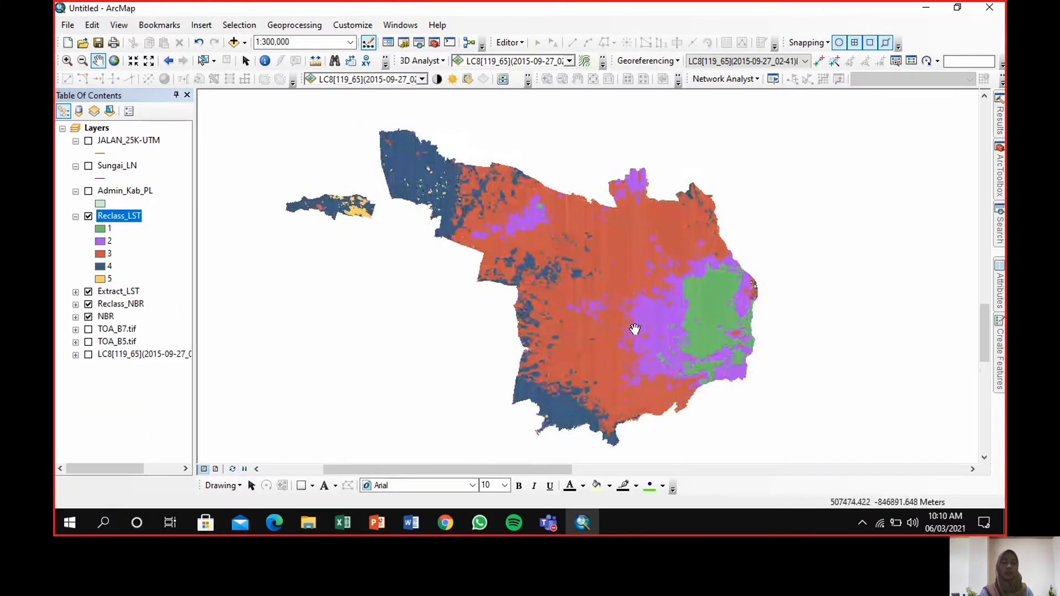
left_click_drag(653, 291, 675, 298)
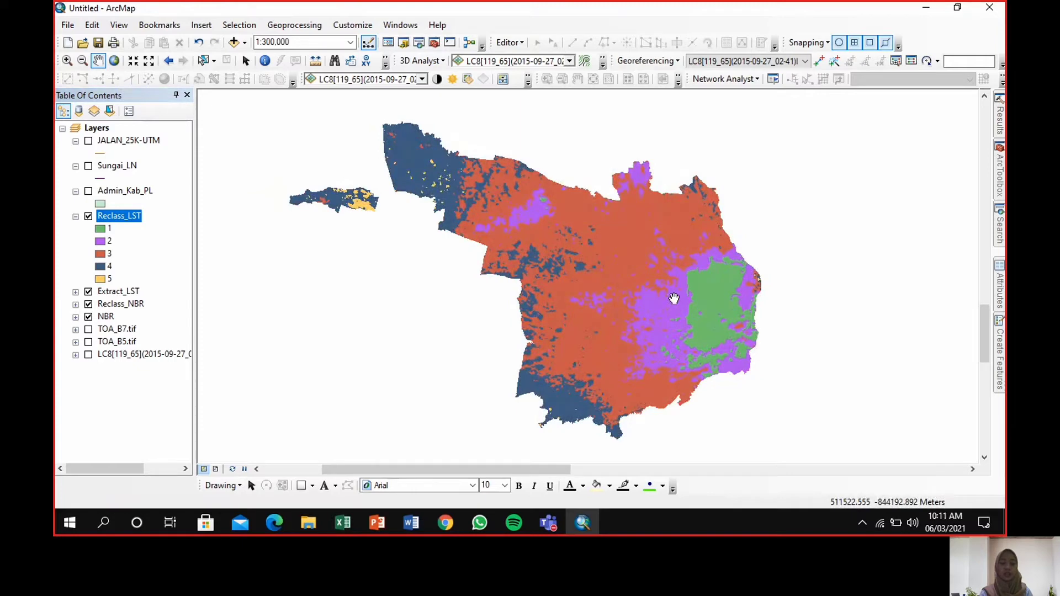
left_click_drag(699, 284, 710, 277)
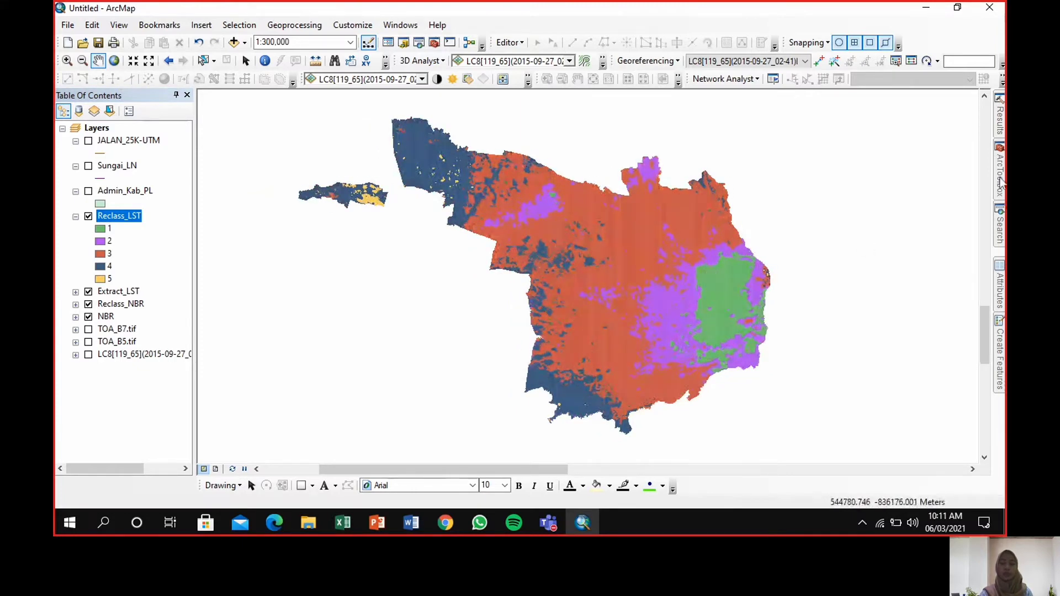
Start the Multiple Ring Buffer proximity tool with the Sungai_LN river layer as input features.
mouse_move(1001, 176)
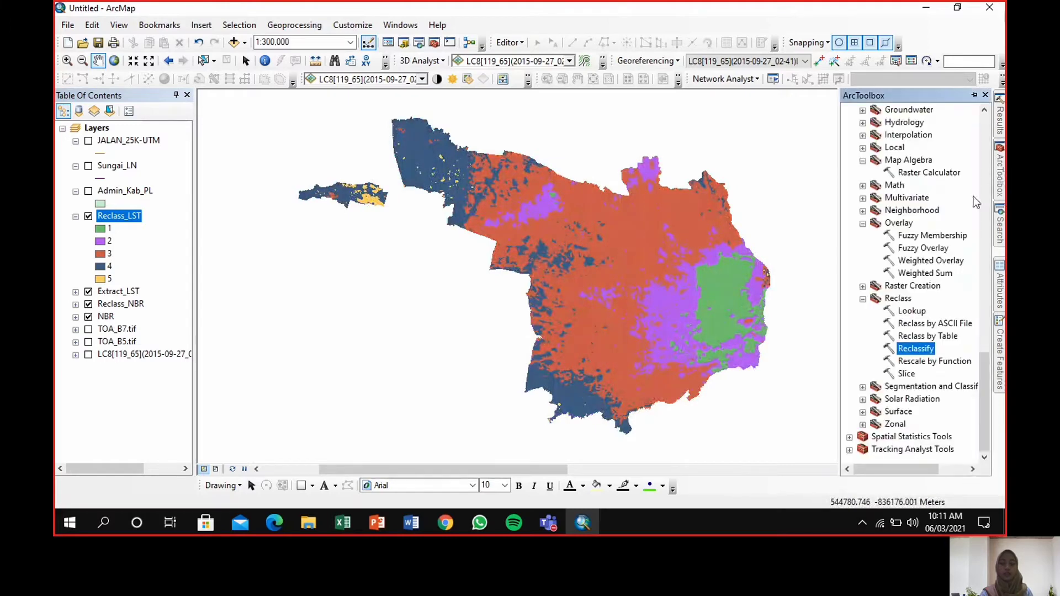
scroll(945, 247, "up", 10)
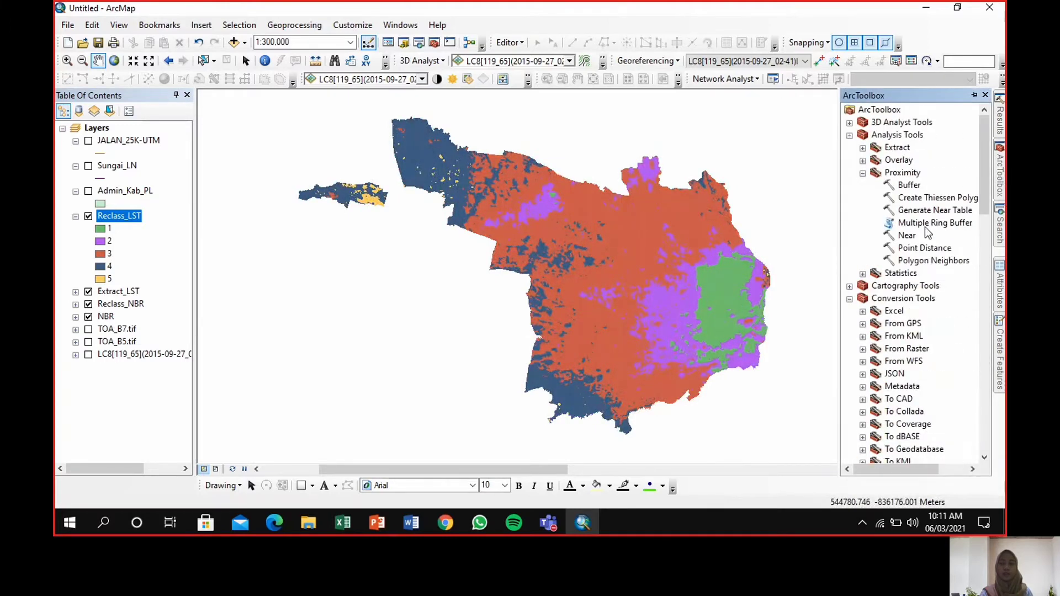
left_click(880, 135)
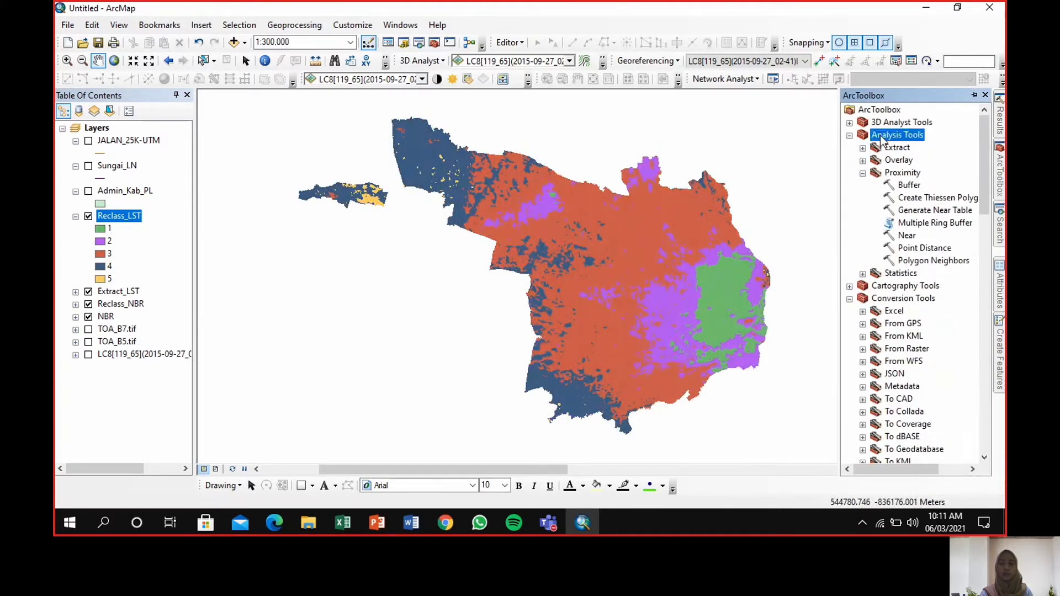
left_click(890, 174)
double_click(914, 224)
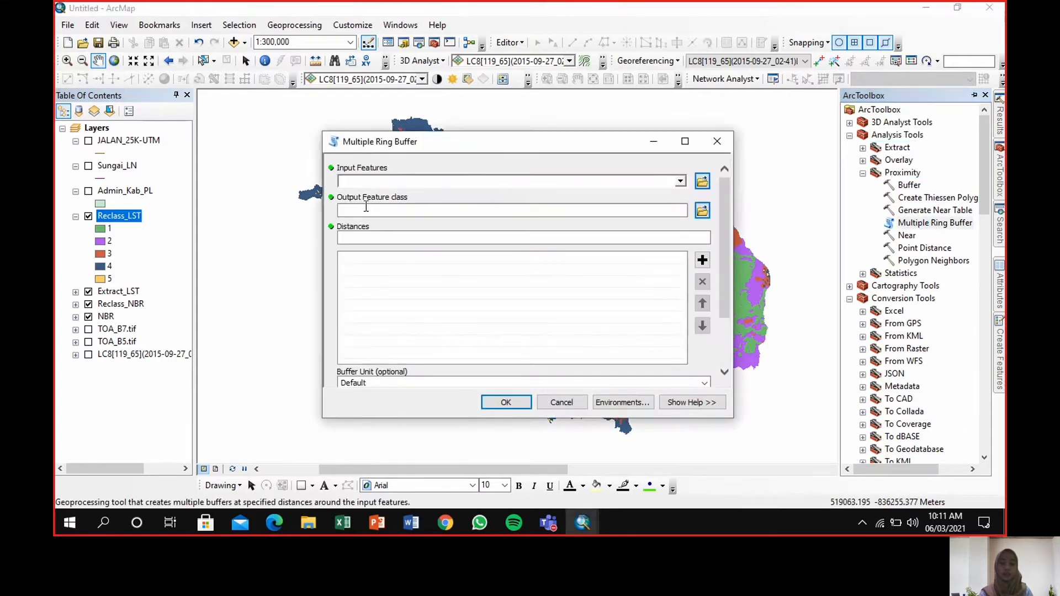
left_click(680, 181)
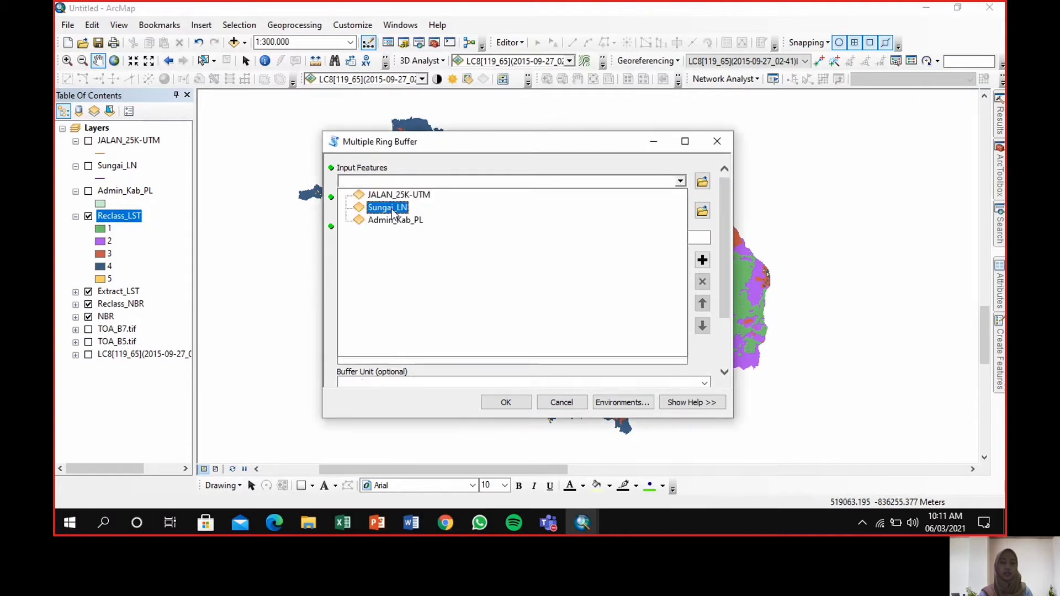
left_click(393, 210)
Add the ring distances 500, 1000, 1500, 2000 and 2500 to the river buffer.
left_click(641, 240)
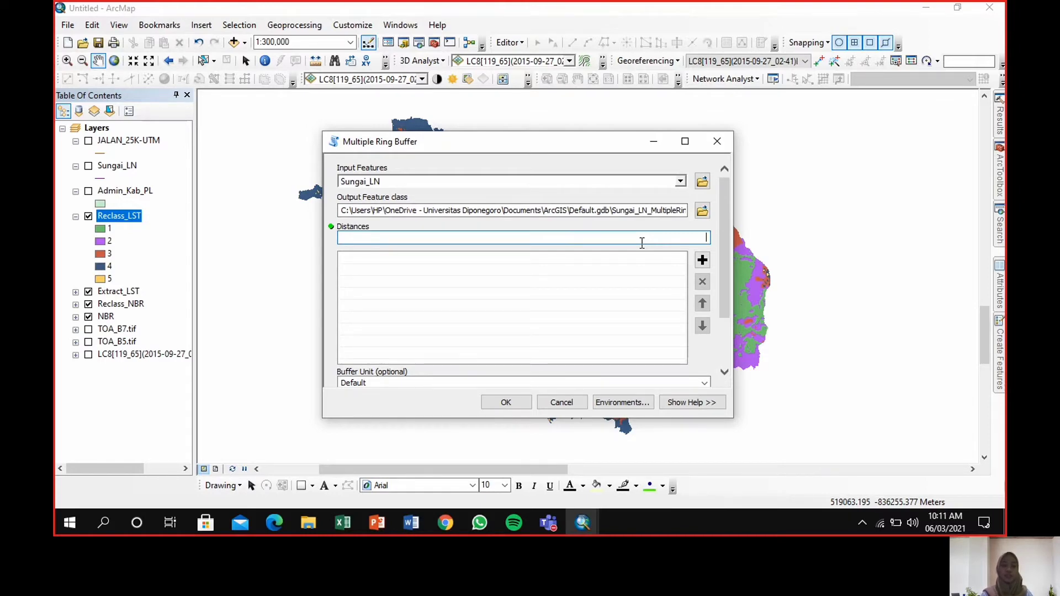
type("500")
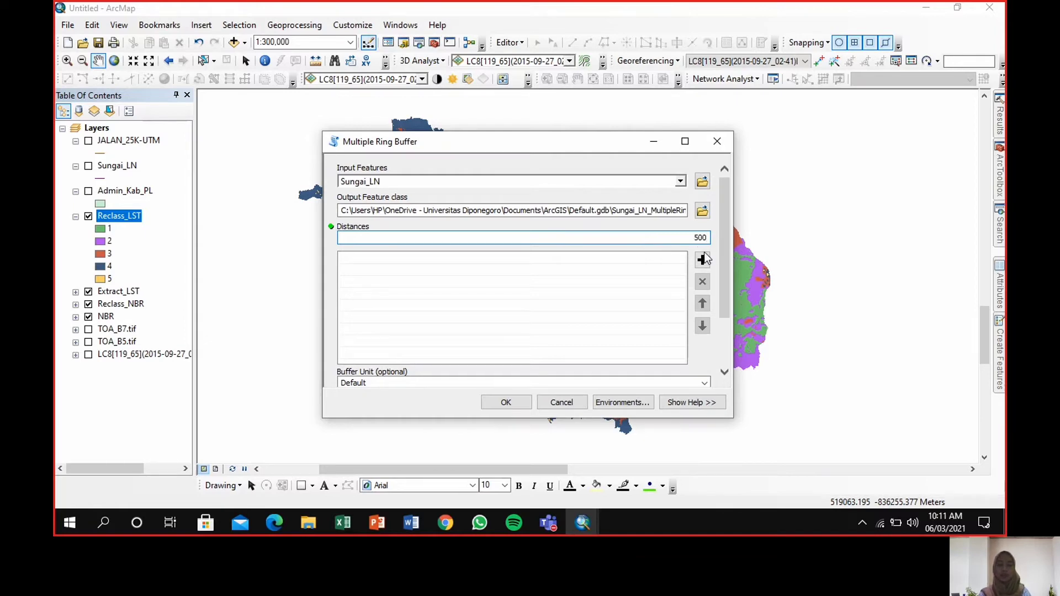
left_click(702, 260)
type("1000")
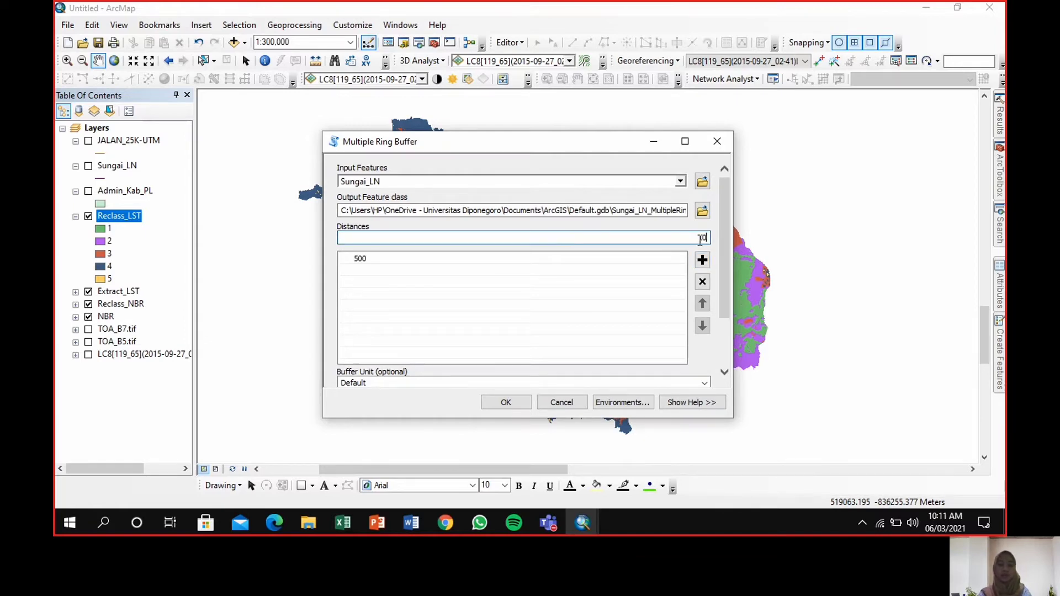
left_click(701, 257)
type("1500")
left_click(702, 260)
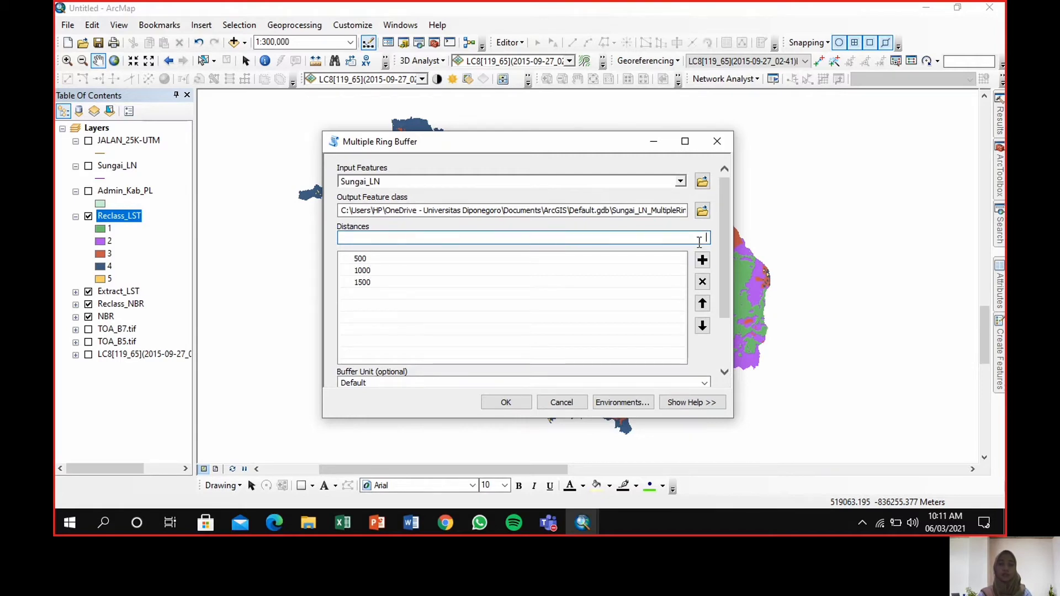
type("2000")
left_click(702, 260)
type("2500")
left_click(702, 260)
Set the buffer unit to Meters and run the Multiple Ring Buffer on Sungai_LN.
scroll(724, 340, "down", 3)
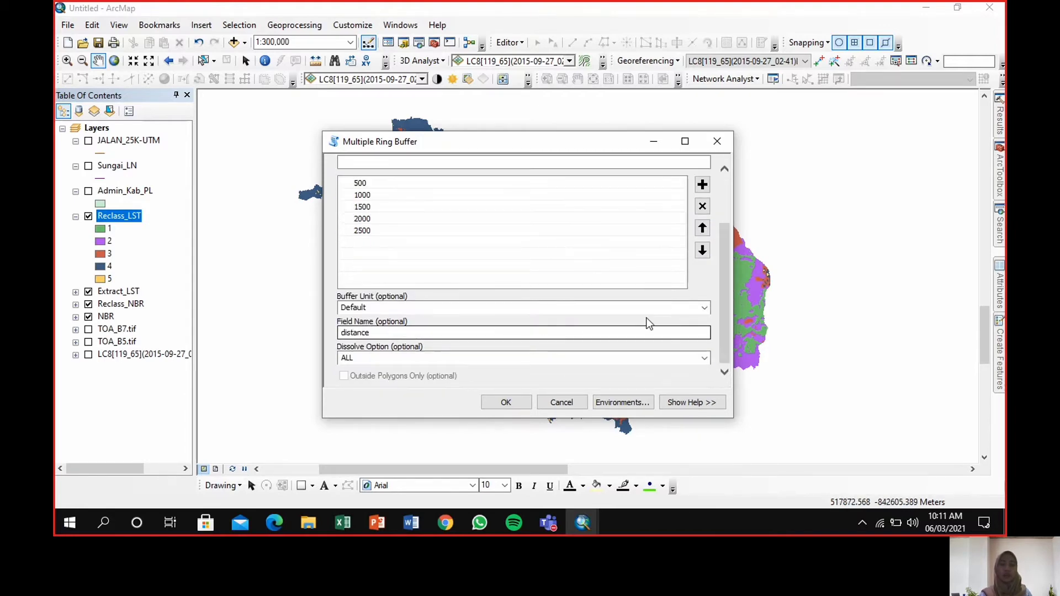
left_click(705, 312)
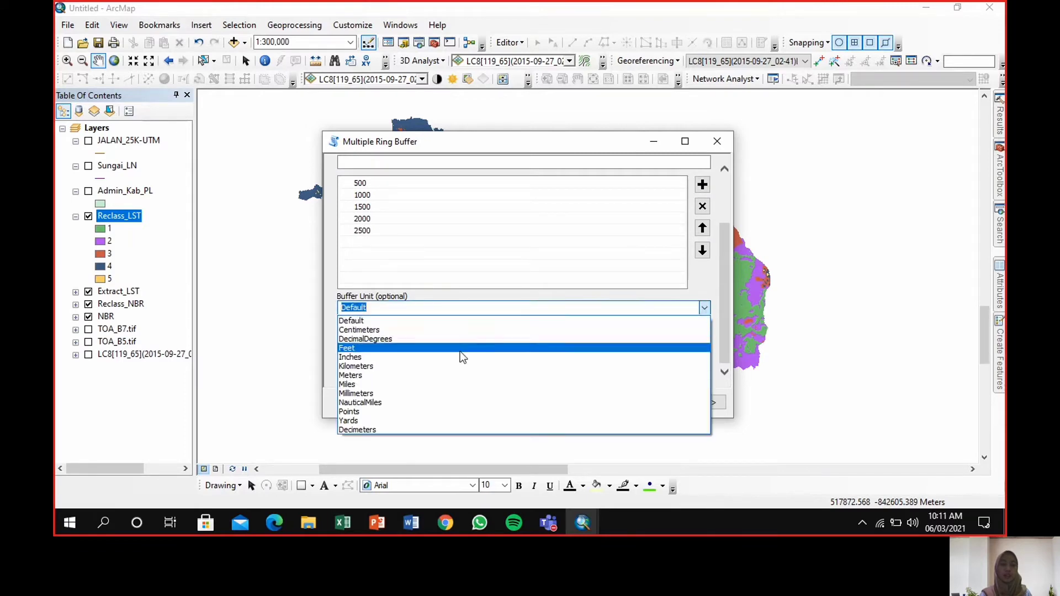
left_click(351, 375)
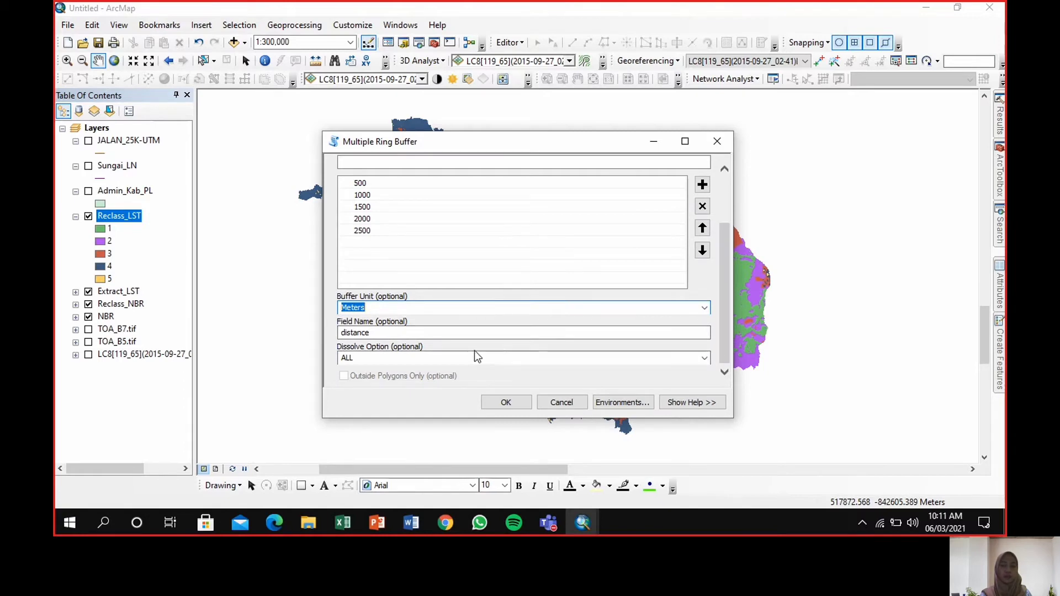
left_click(506, 402)
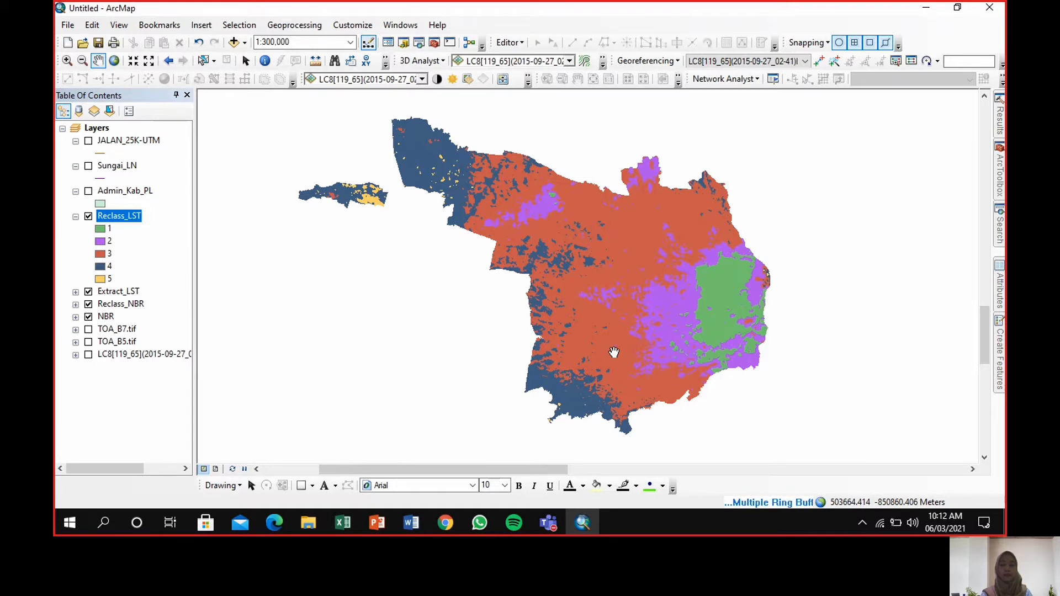
left_click_drag(613, 352, 633, 347)
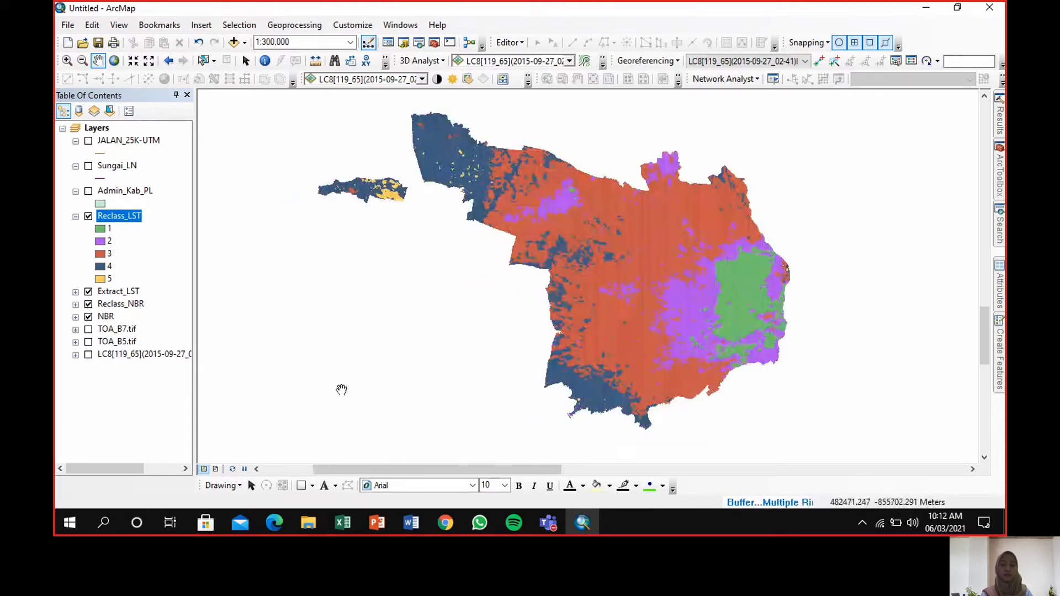
Hide the NBR, Reclass_NBR and Extract_LST layers.
left_click(89, 317)
left_click(88, 304)
left_click(89, 290)
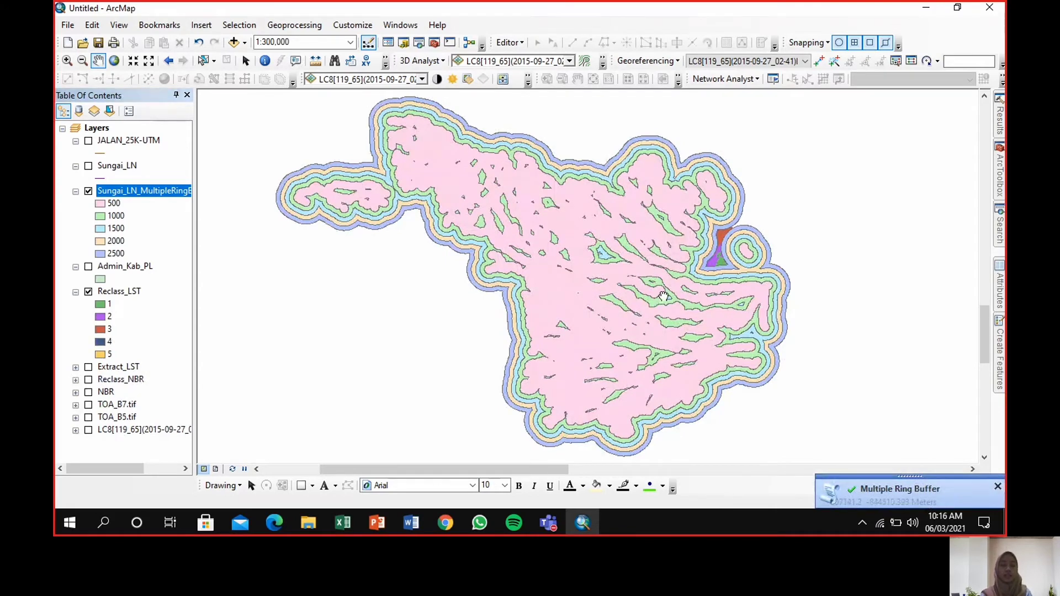
left_click_drag(660, 297, 662, 293)
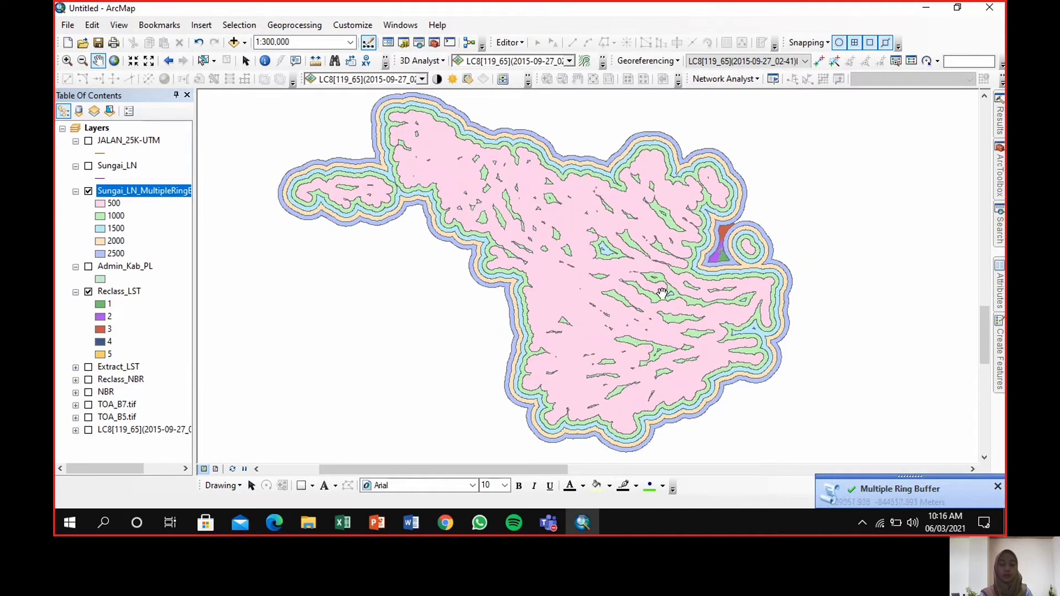
Start the Multiple Ring Buffer proximity tool with the JALAN_25K-UTM road layer as input features.
mouse_move(1002, 169)
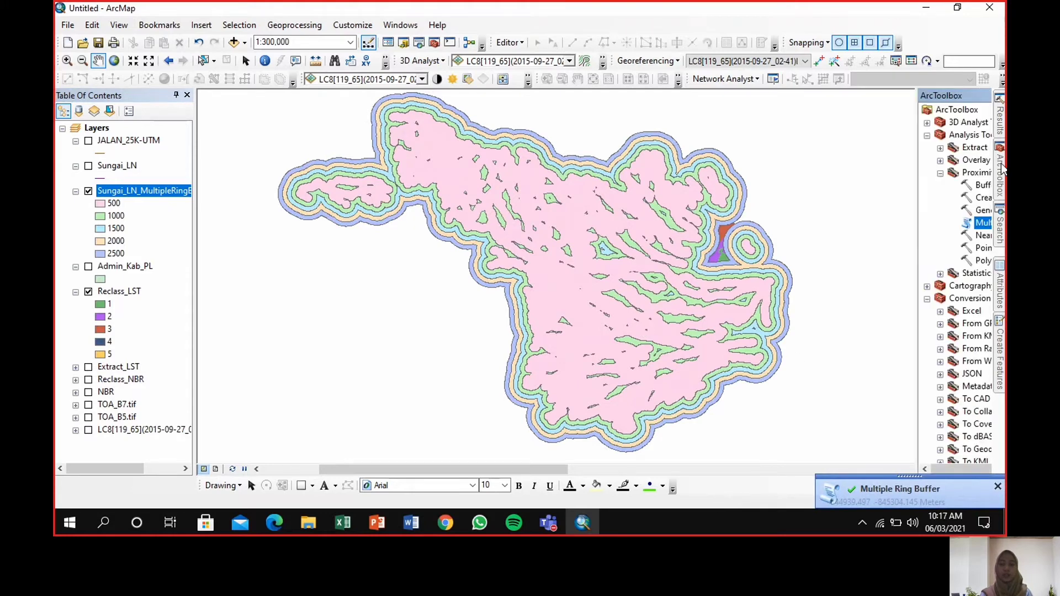
left_click(896, 137)
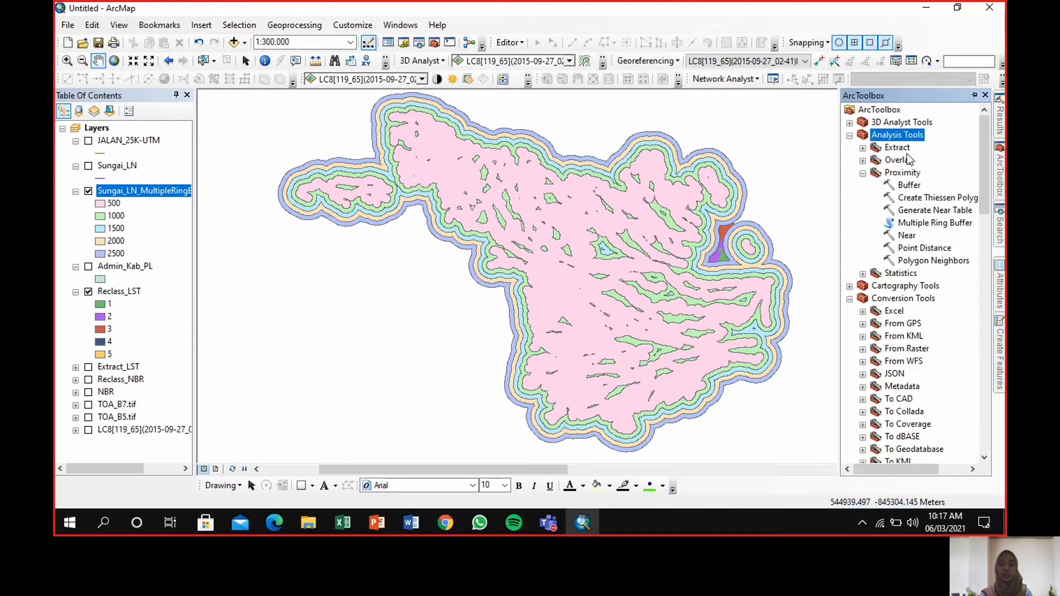
left_click(910, 175)
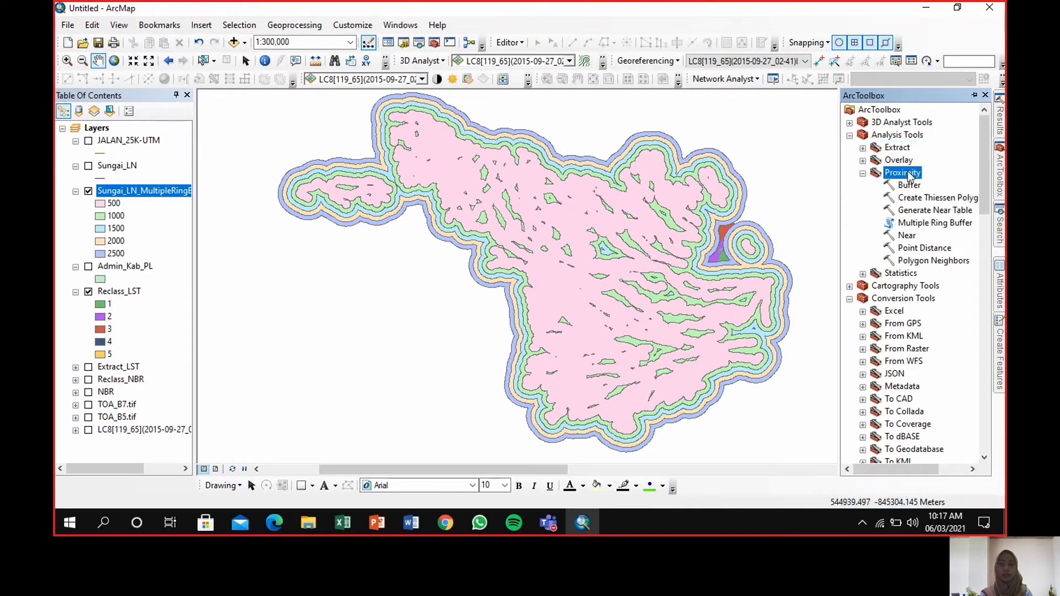
double_click(917, 223)
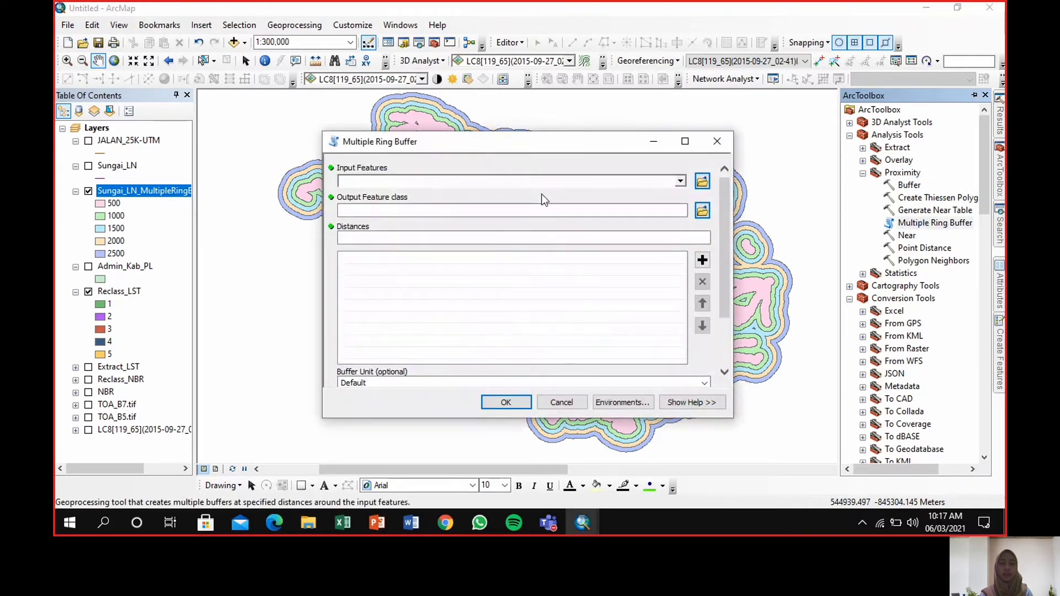
left_click(681, 181)
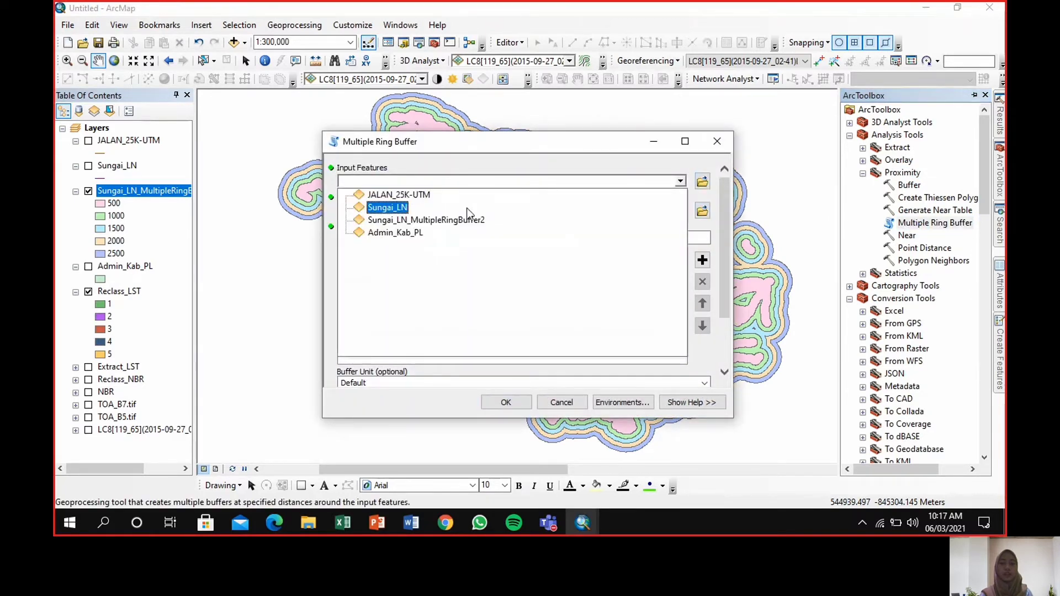
left_click(417, 195)
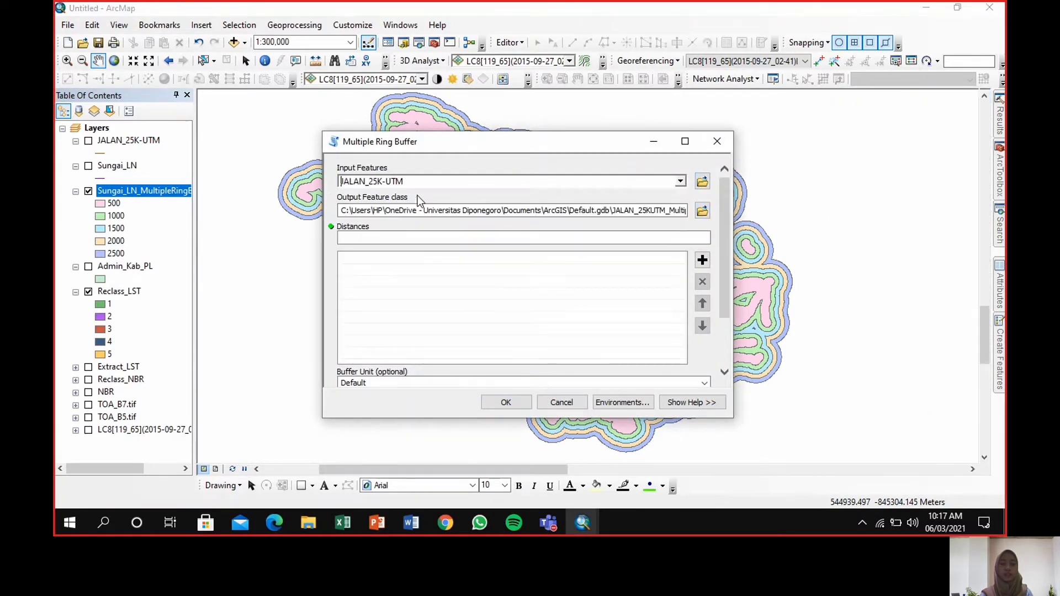
Add the ring distances 500, 1000, 1500, 2000 and 2500 to the road buffer.
left_click(521, 241)
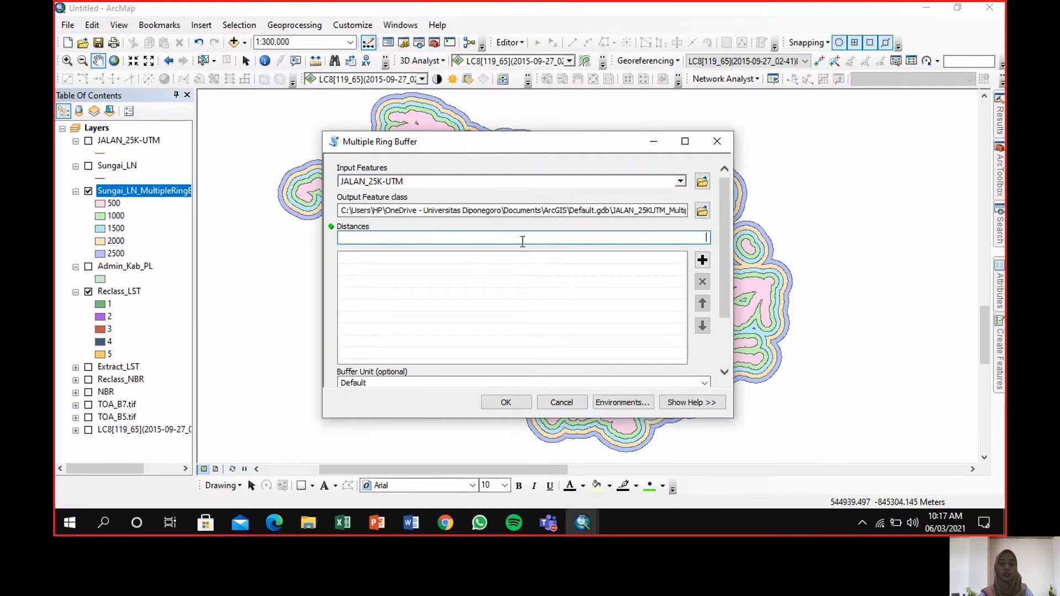
type("500")
left_click(702, 260)
type("1000")
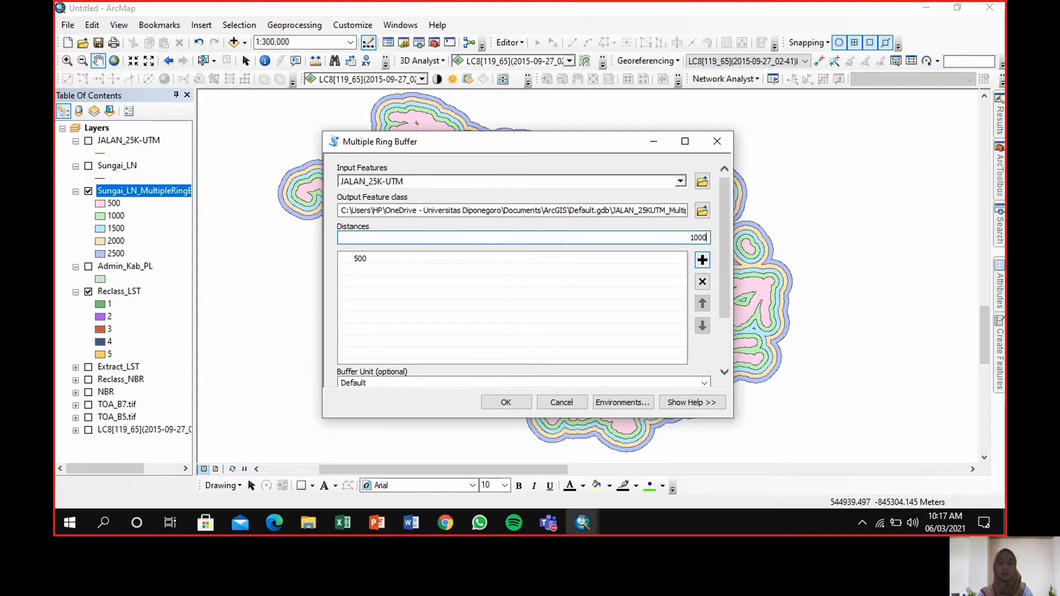
left_click(702, 260)
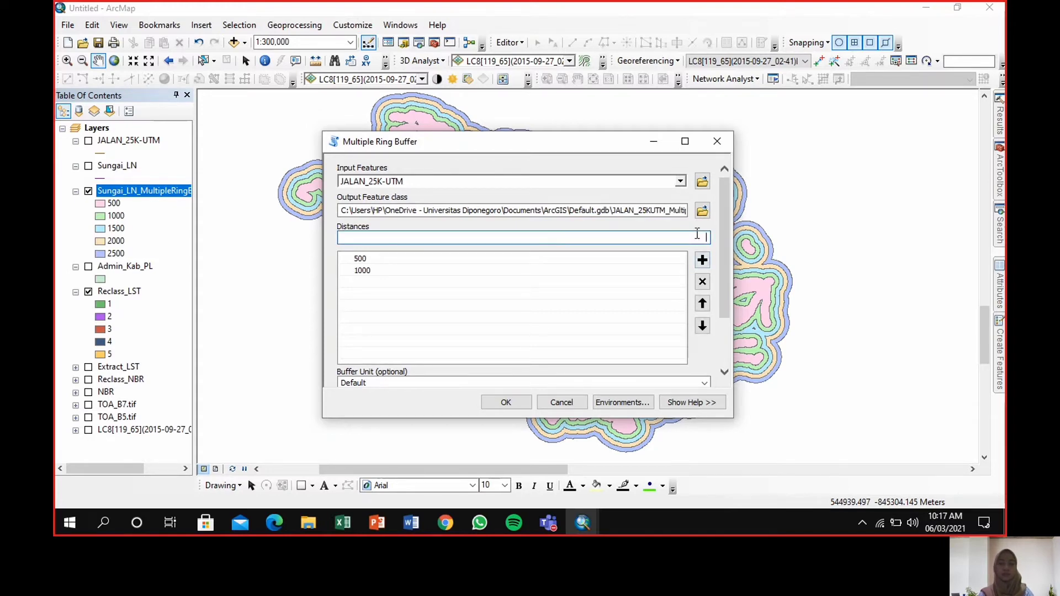
type("1500")
left_click(702, 260)
type("2000")
left_click(702, 260)
type("2500")
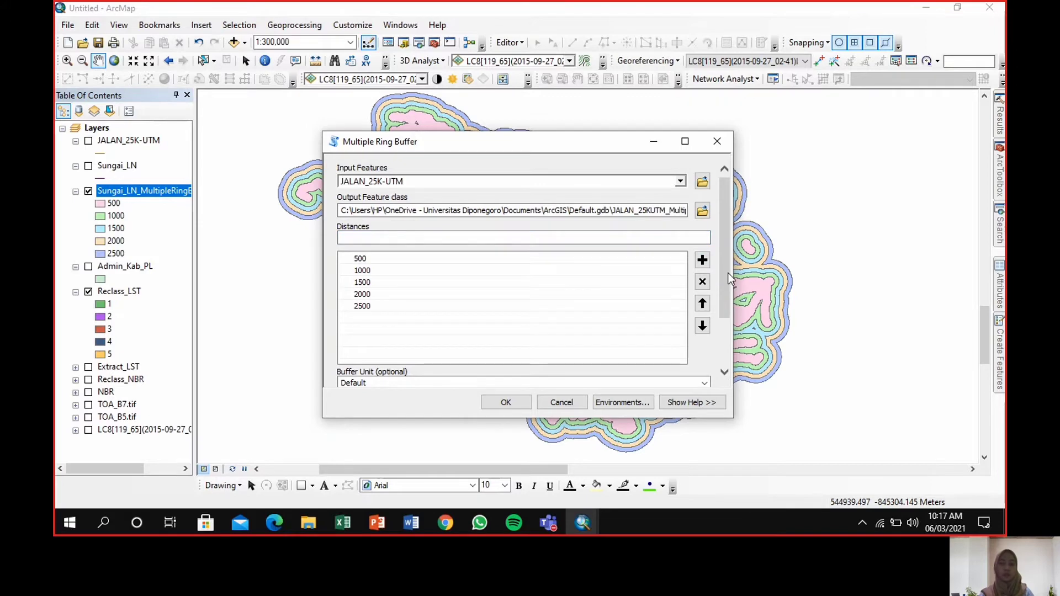
Choose the buffer unit and run the Multiple Ring Buffer on JALAN_25K-UTM.
scroll(727, 273, "down", 3)
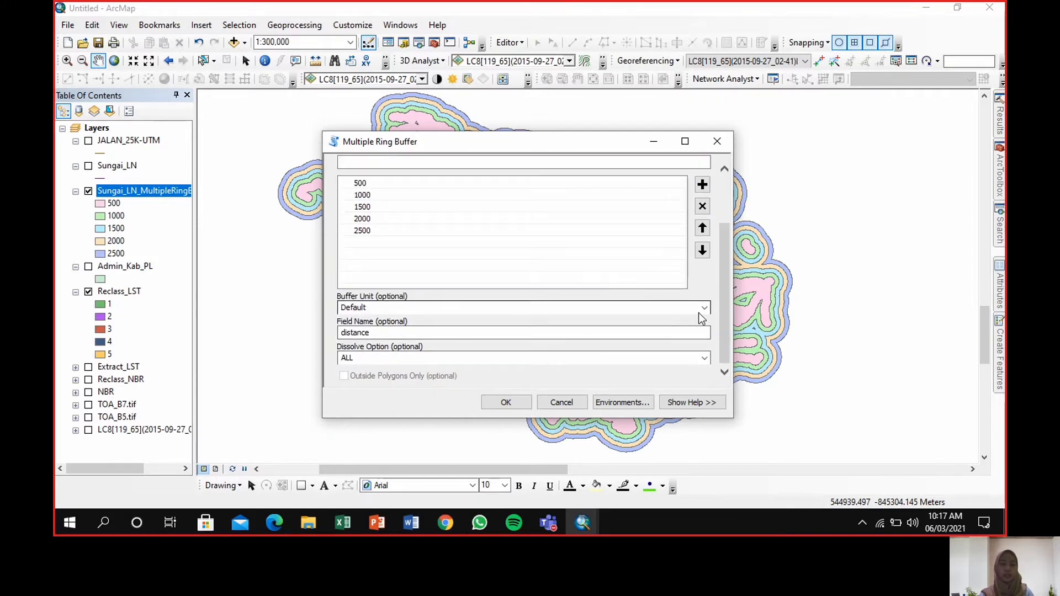
left_click(703, 309)
left_click(358, 375)
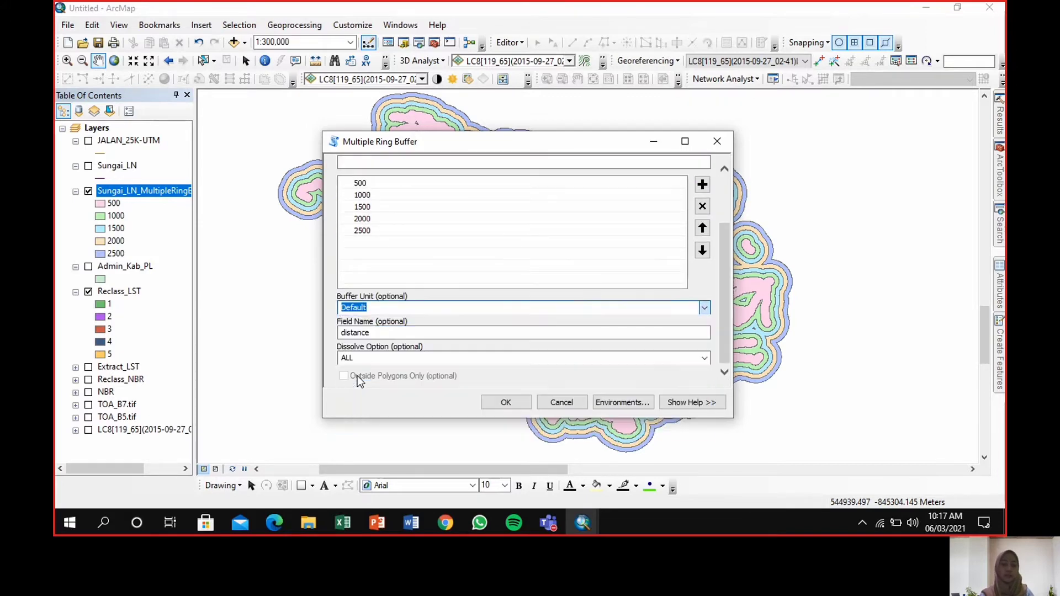
left_click(506, 402)
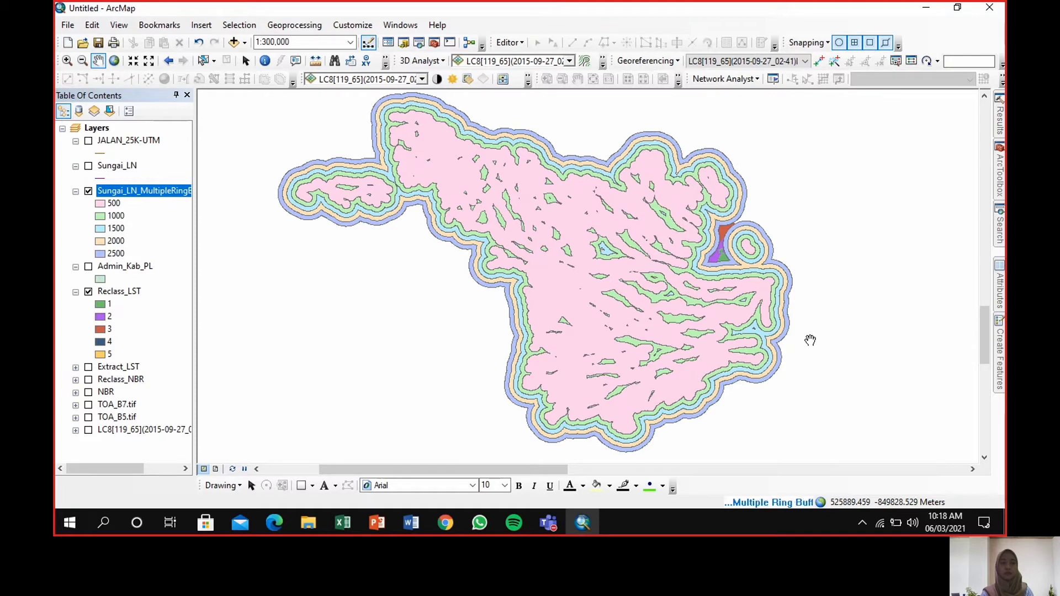
Show the Sungai_LN and JALAN_25K-UTM line layers on the map.
left_click(88, 166)
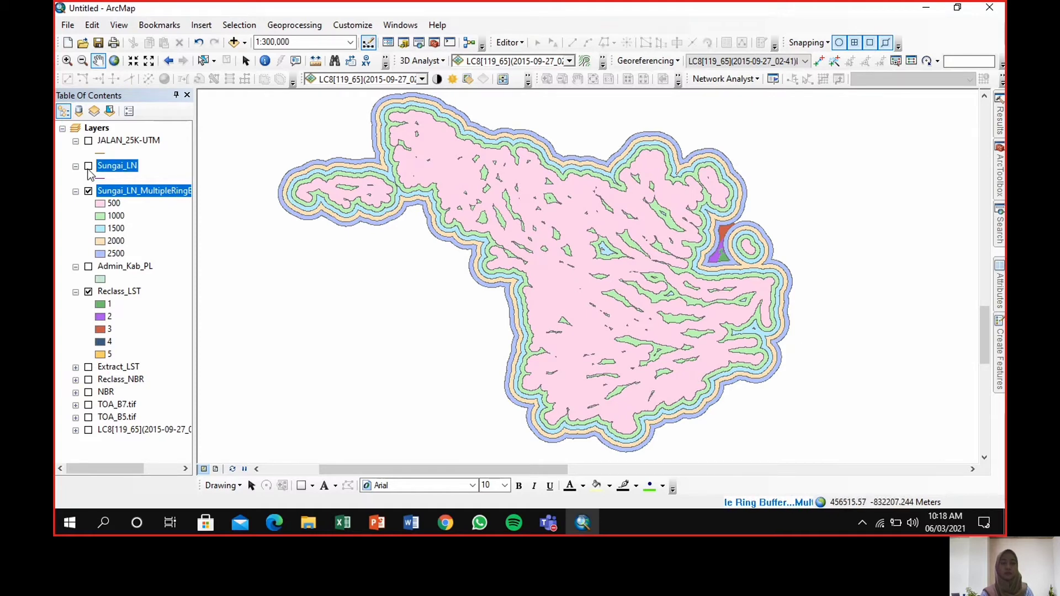
left_click(88, 141)
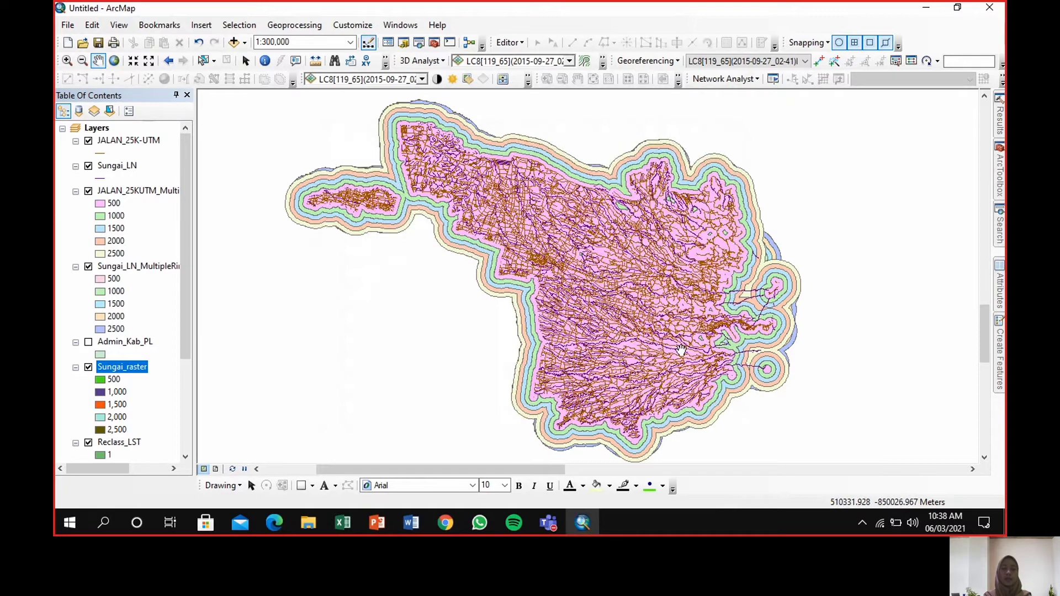
Convert JALAN_25KUTM_MultipleRingBuf2 with Polygon to Raster, using distance as the value field.
left_click(999, 178)
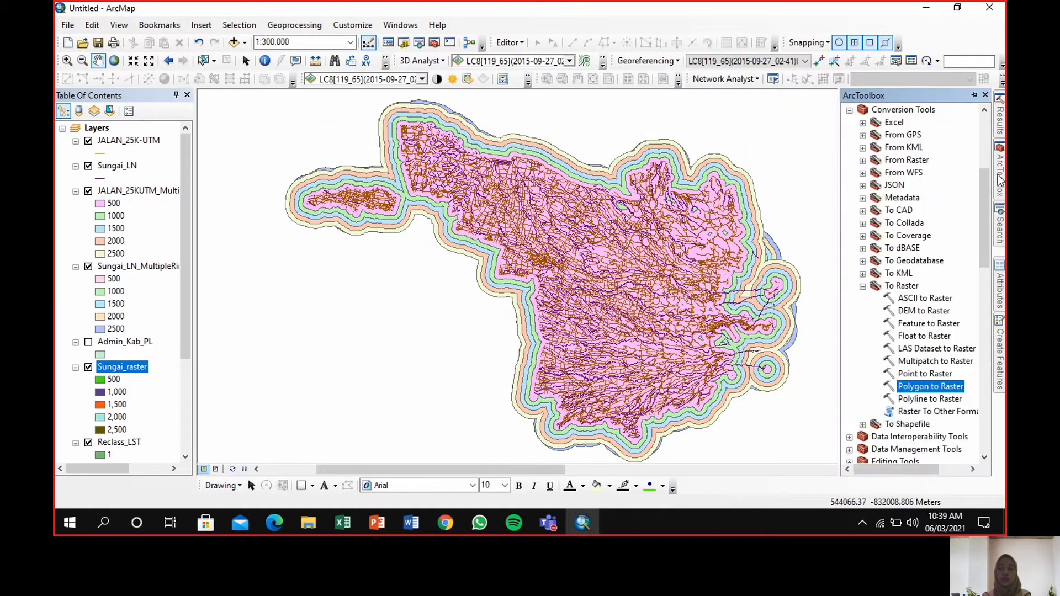
left_click(916, 114)
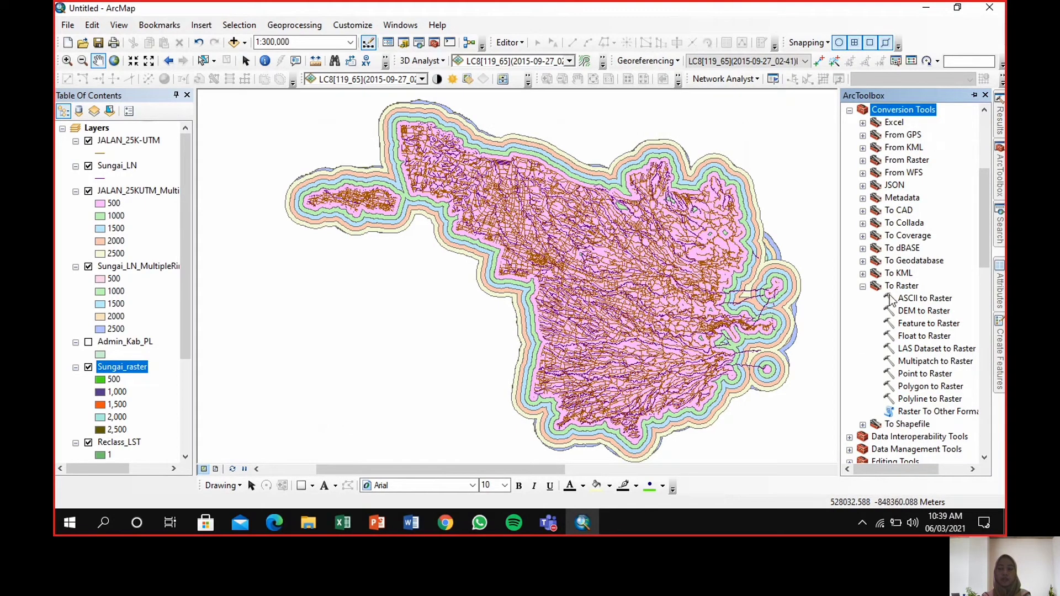
left_click(902, 276)
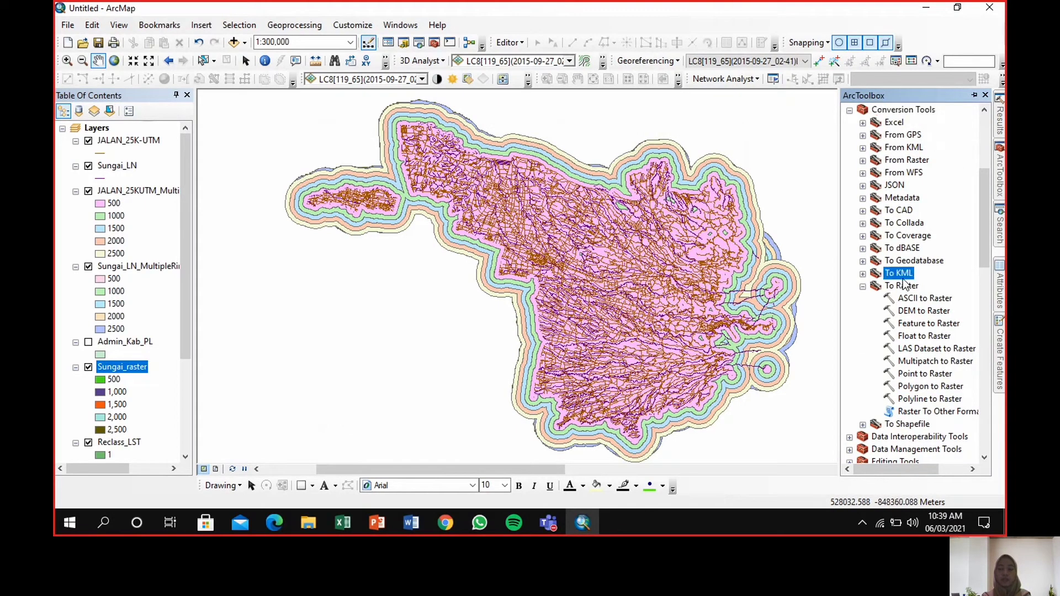
double_click(922, 387)
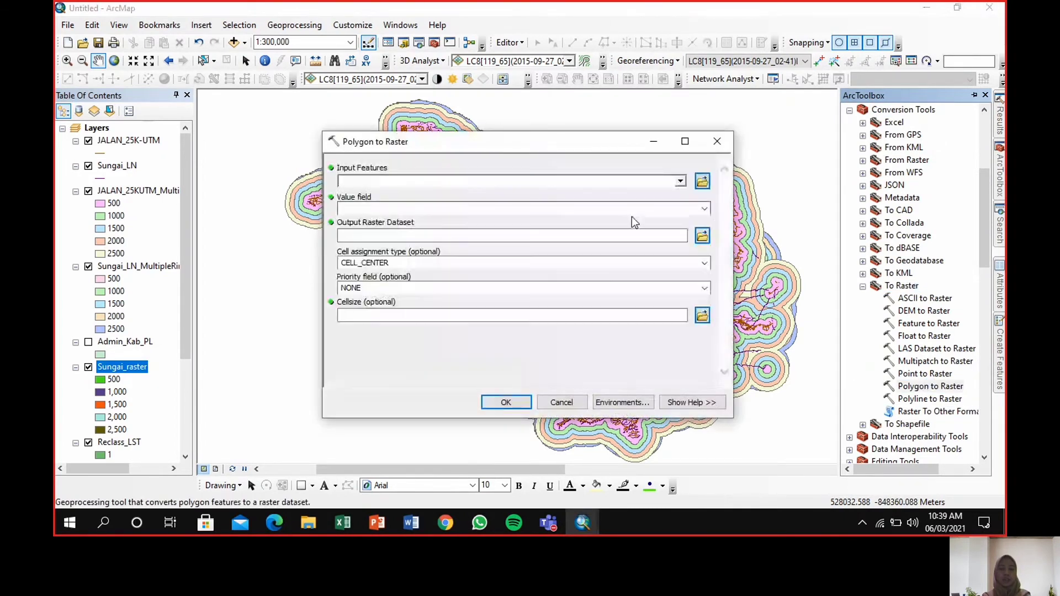
left_click(680, 184)
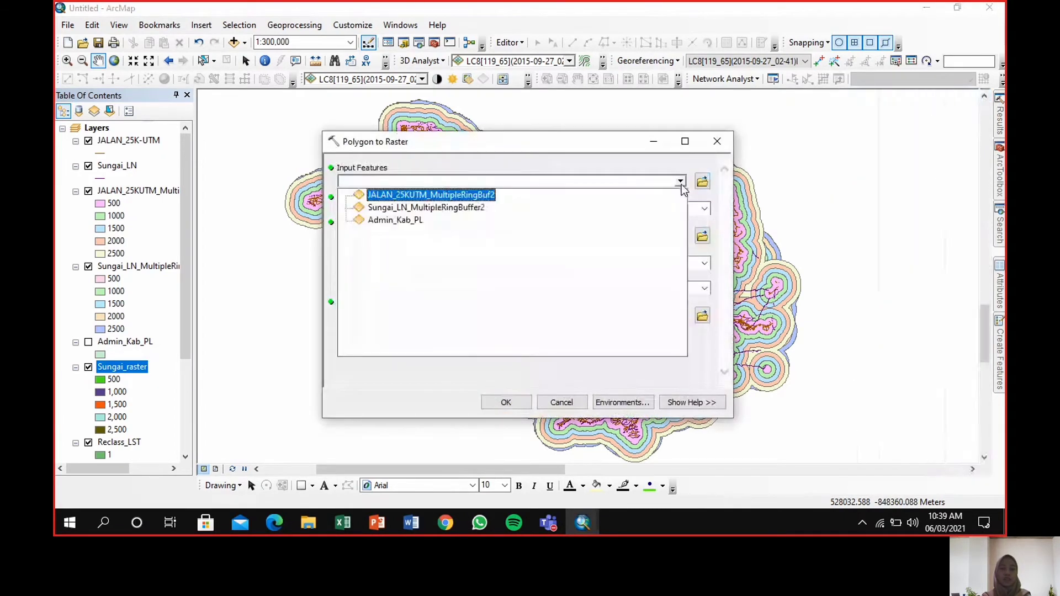
left_click(466, 193)
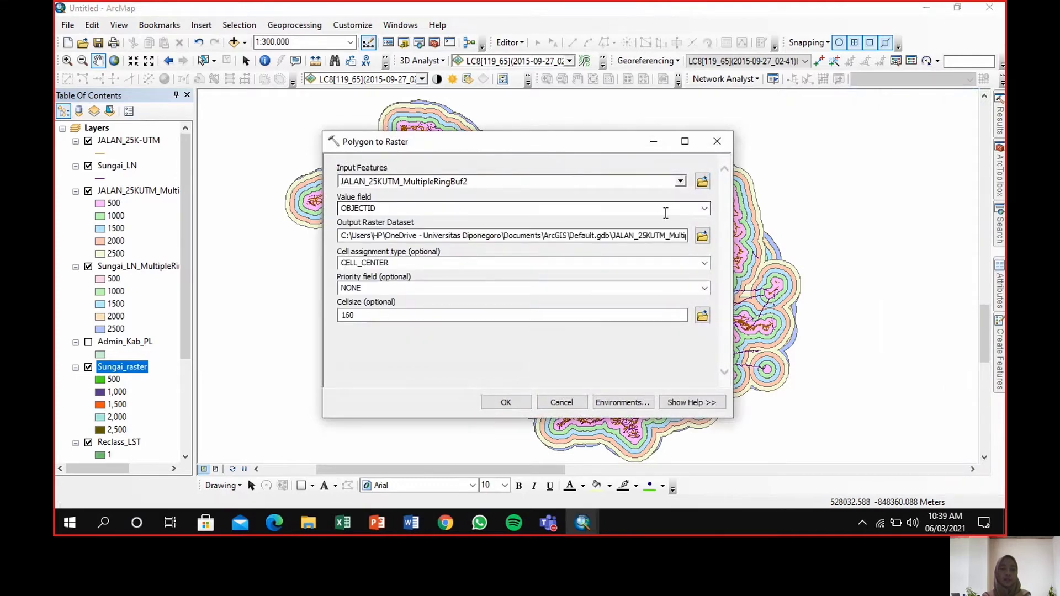
left_click(704, 209)
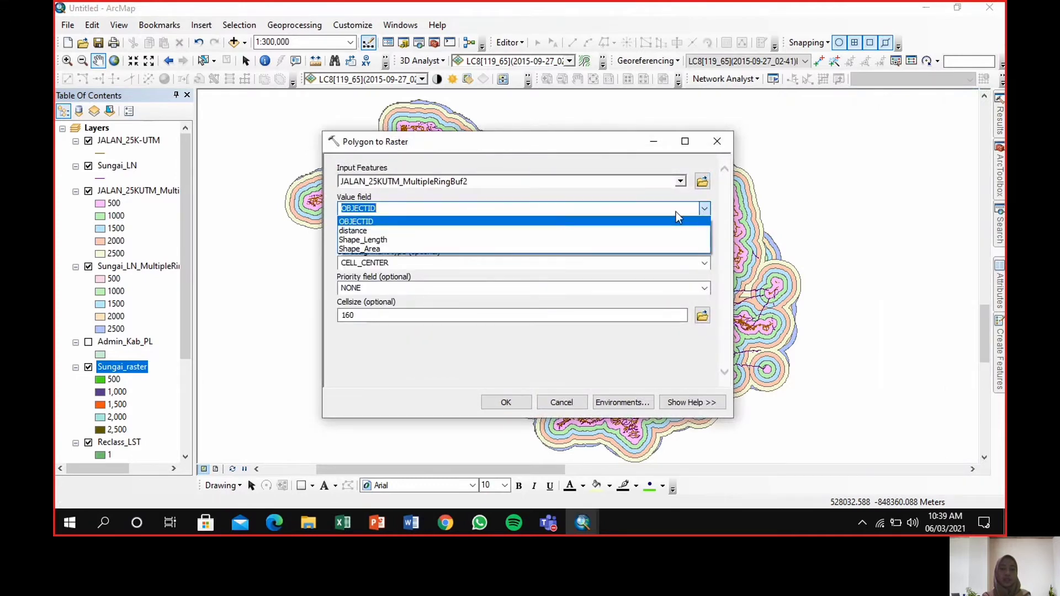
left_click(357, 231)
left_click(507, 400)
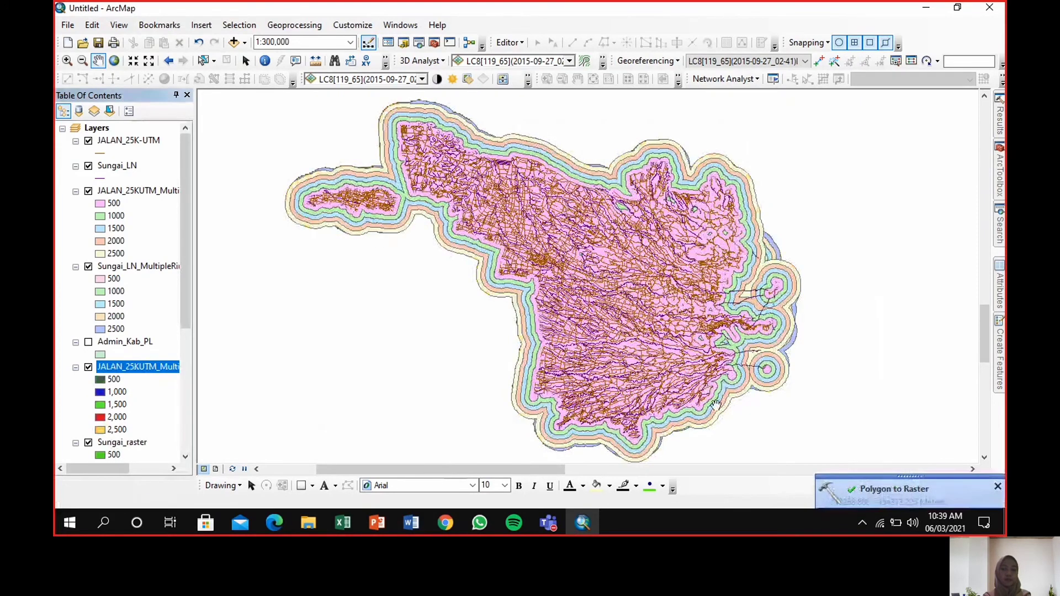
Rename the new road buffer raster layer JALAN_raster.
left_click(137, 366)
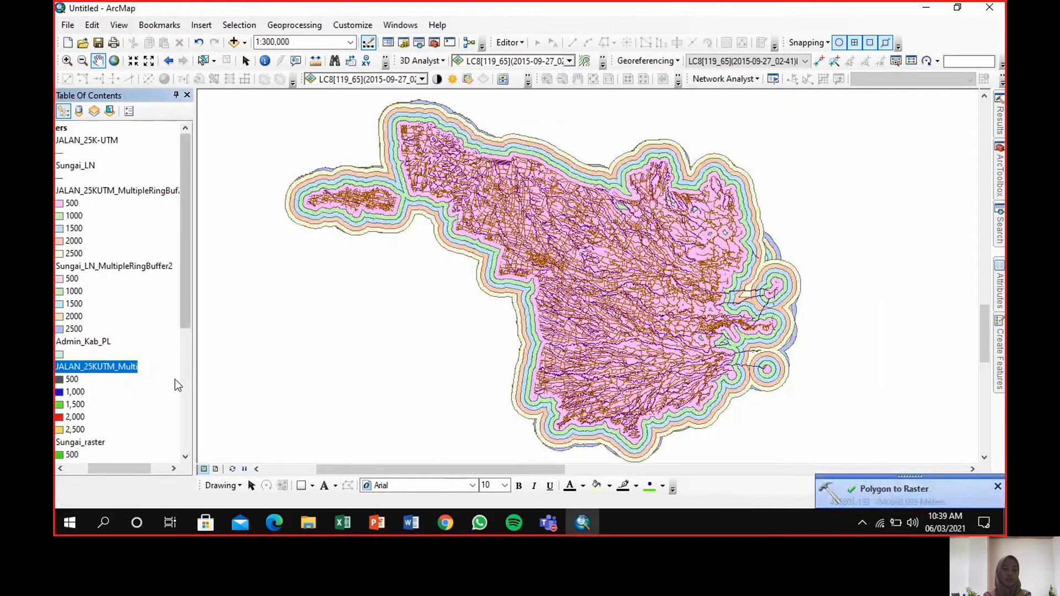
scroll(172, 367, "down", 6)
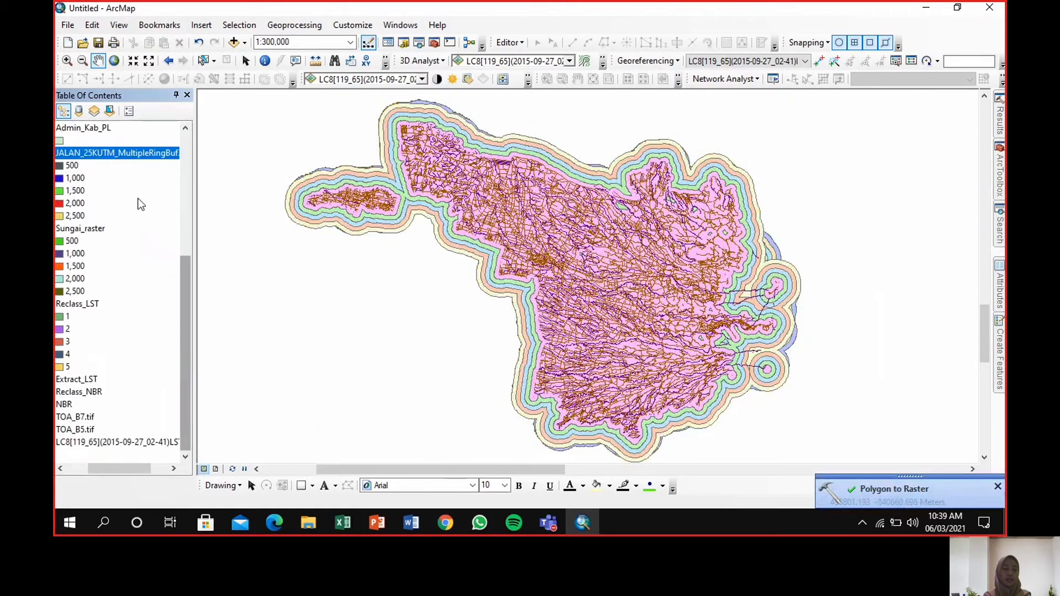
left_click_drag(124, 469, 76, 468)
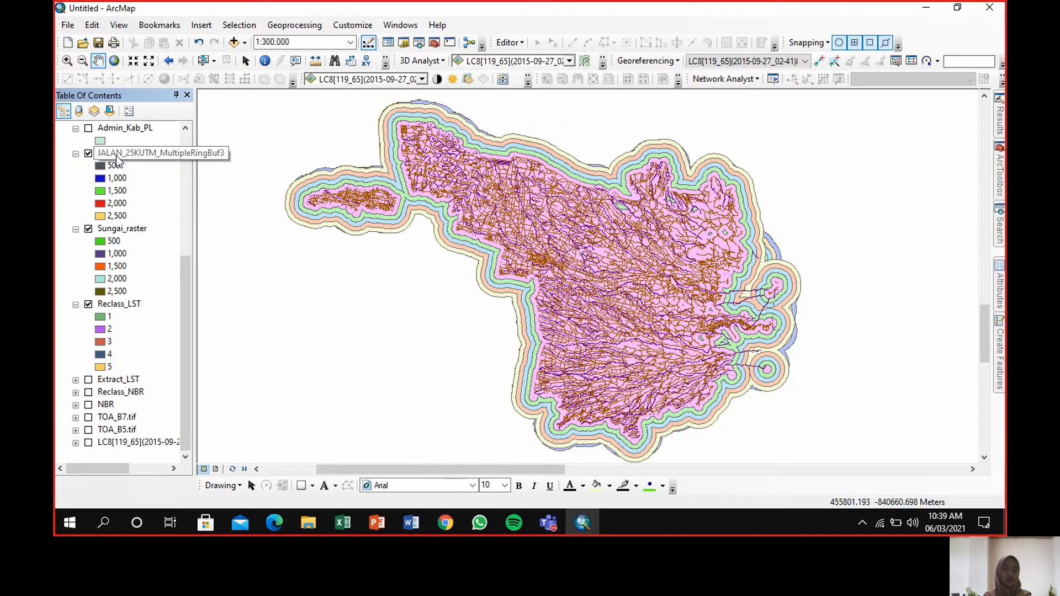
scroll(134, 250, "up", 6)
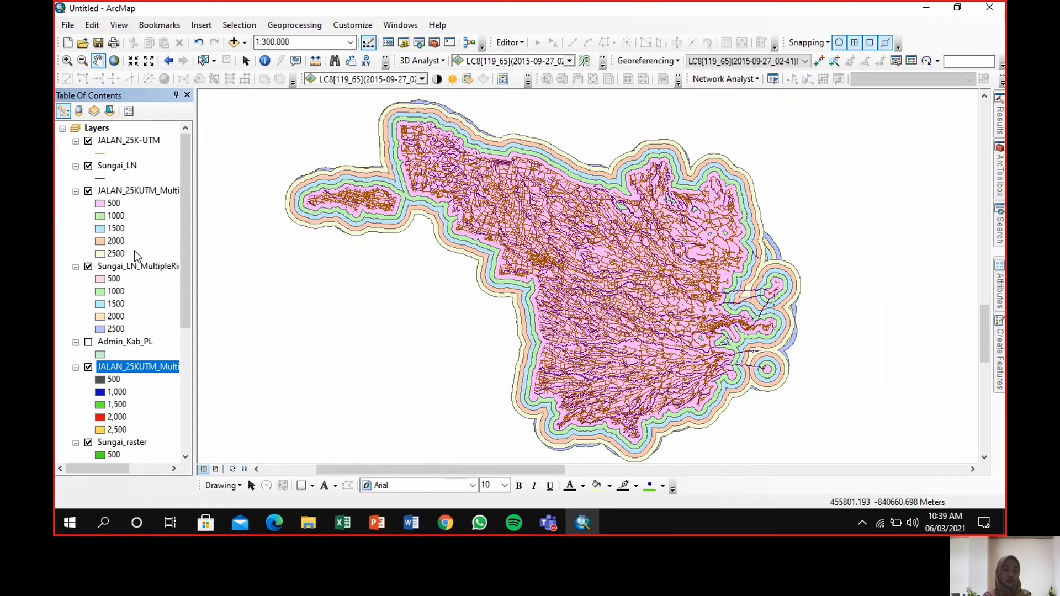
left_click(146, 369)
left_click(166, 366)
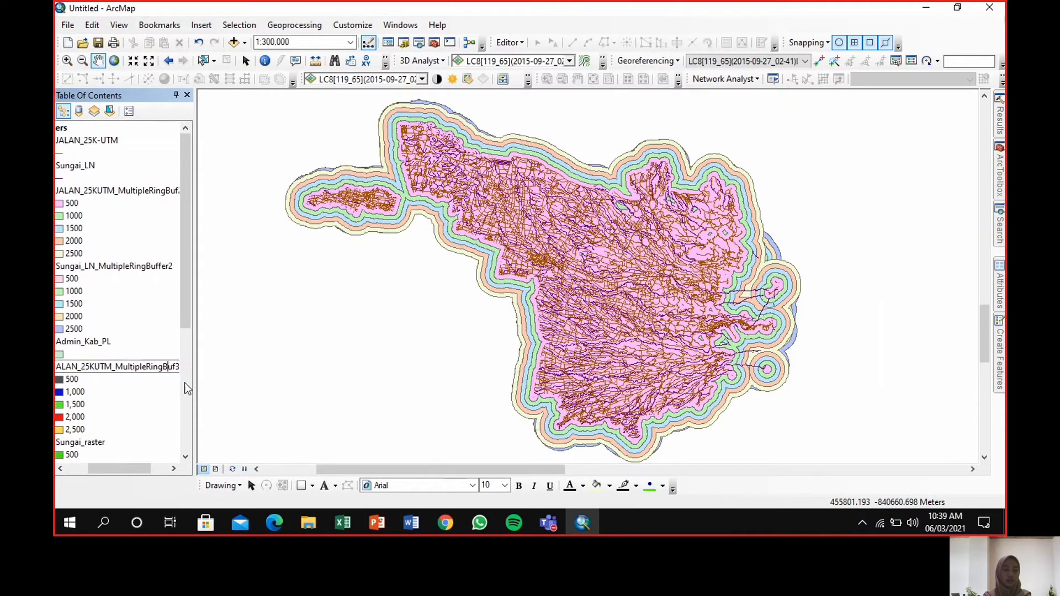
key("BackSpace")
key("BackSpace")
key("BackSpace")
key("BackSpace")
key("BackSpace")
key("BackSpace")
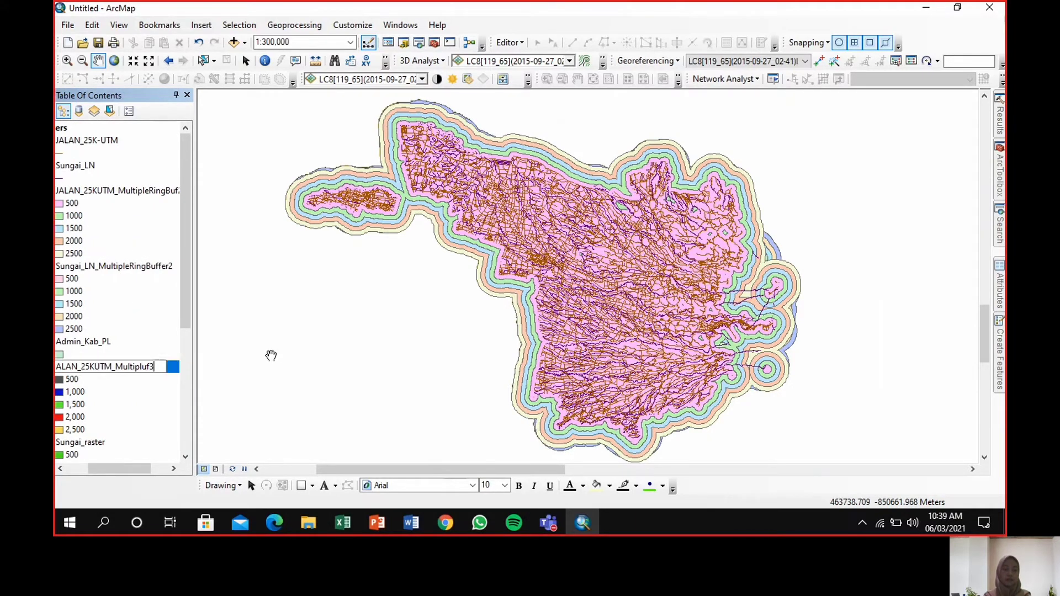
key("BackSpace")
key("BackSpace")
key("BackSpace")
key("BackSpace")
key("BackSpace")
key("BackSpace")
key("BackSpace")
key("BackSpace")
key("BackSpace")
key("BackSpace")
key("BackSpace")
key("BackSpace")
key("BackSpace")
key("BackSpace")
key("BackSpace")
key("BackSpace")
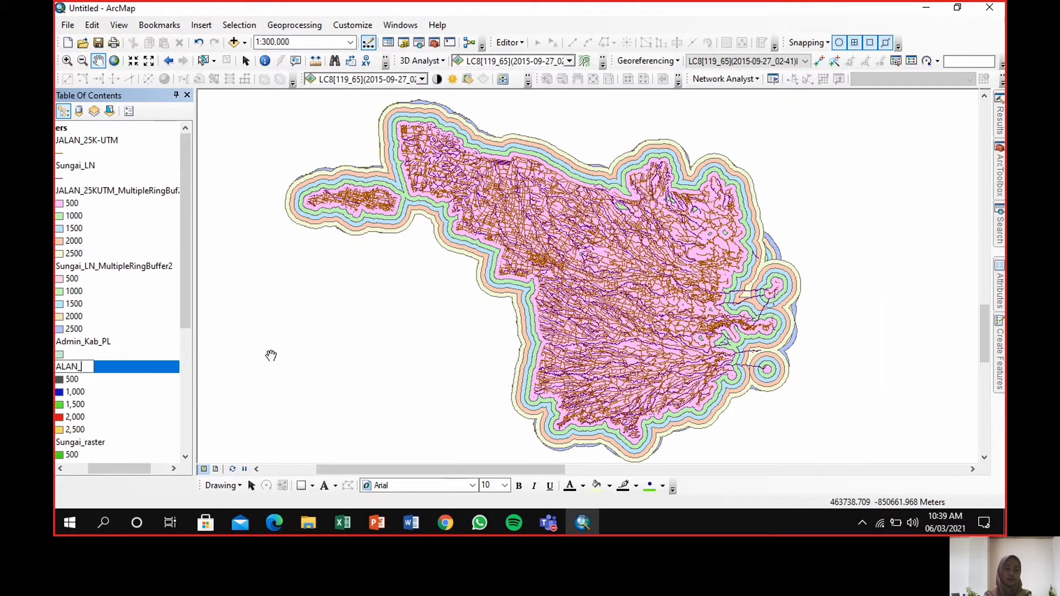
type("raster")
key("Return")
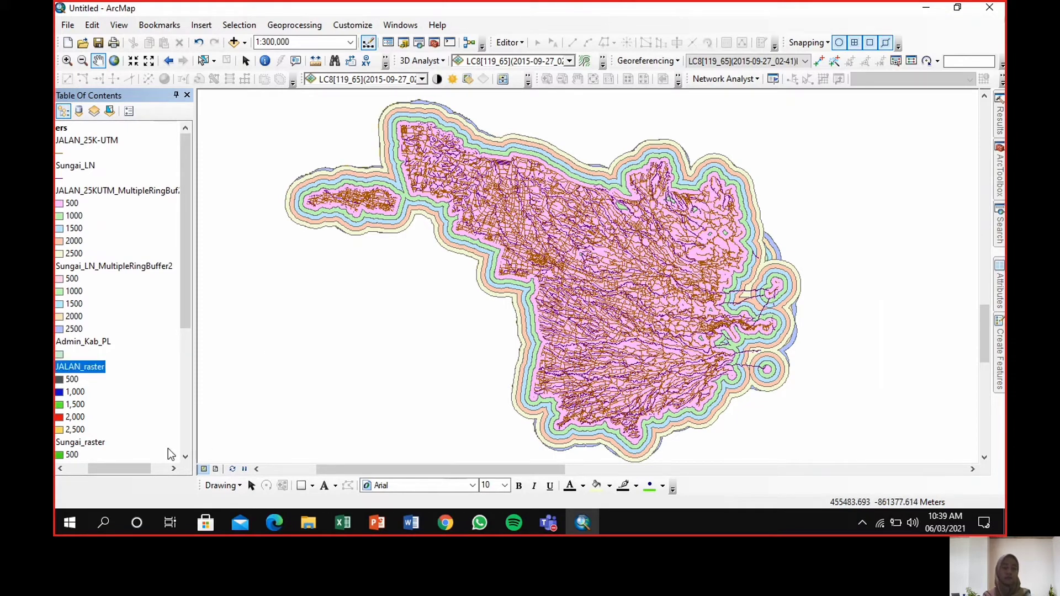
Collapse the legends of the JALAN_raster, Sungai_raster and Reclass_LST layers.
left_click_drag(118, 468, 97, 468)
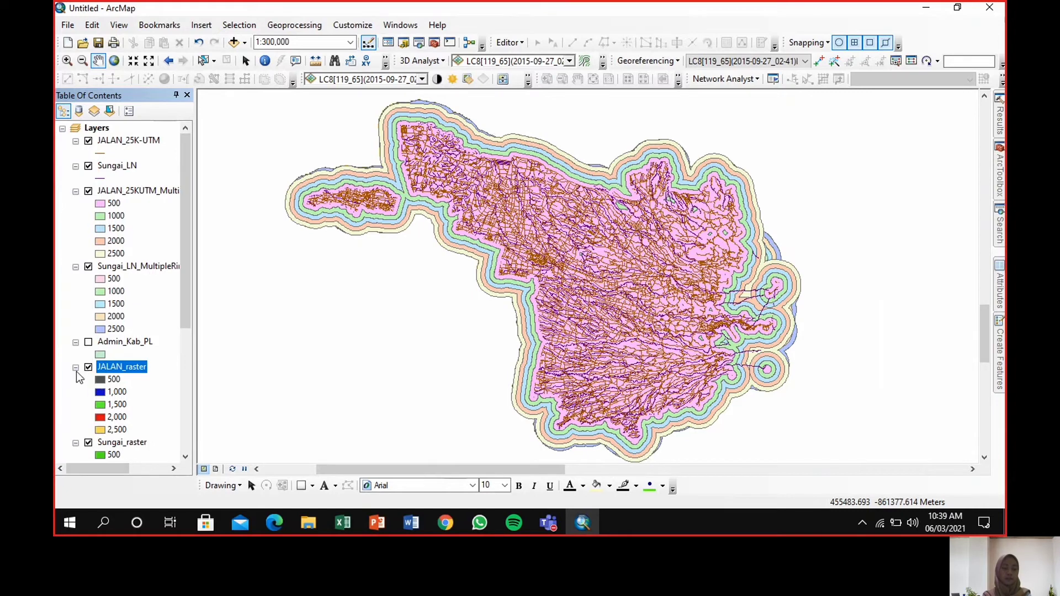
left_click(76, 368)
left_click(75, 380)
left_click(75, 392)
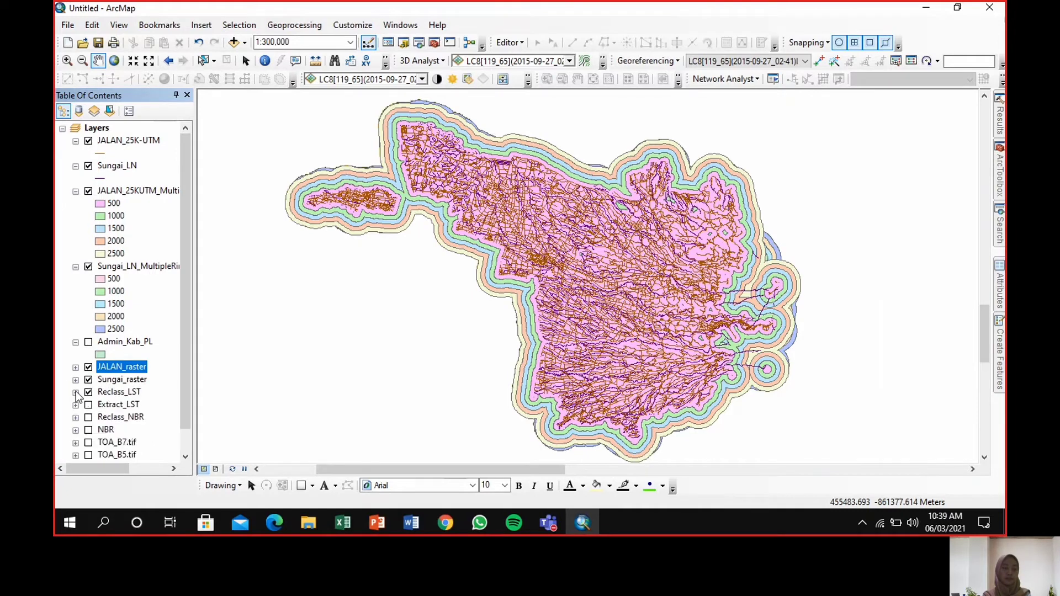
Collapse the legends of the two multiple ring buffer layers and the Admin_Kab_PL layer.
left_click(75, 266)
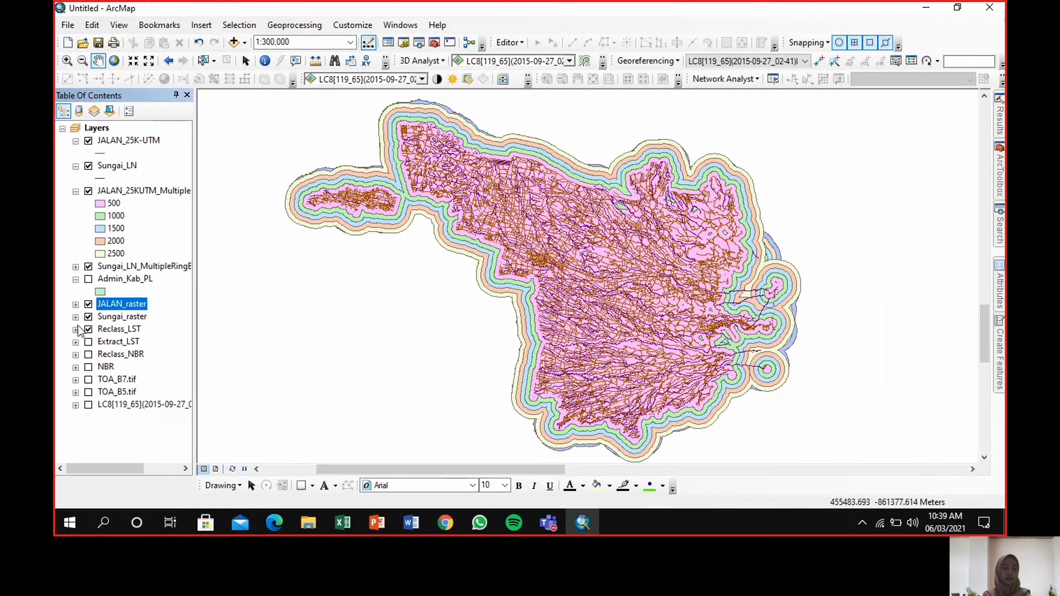
left_click(76, 279)
left_click(75, 191)
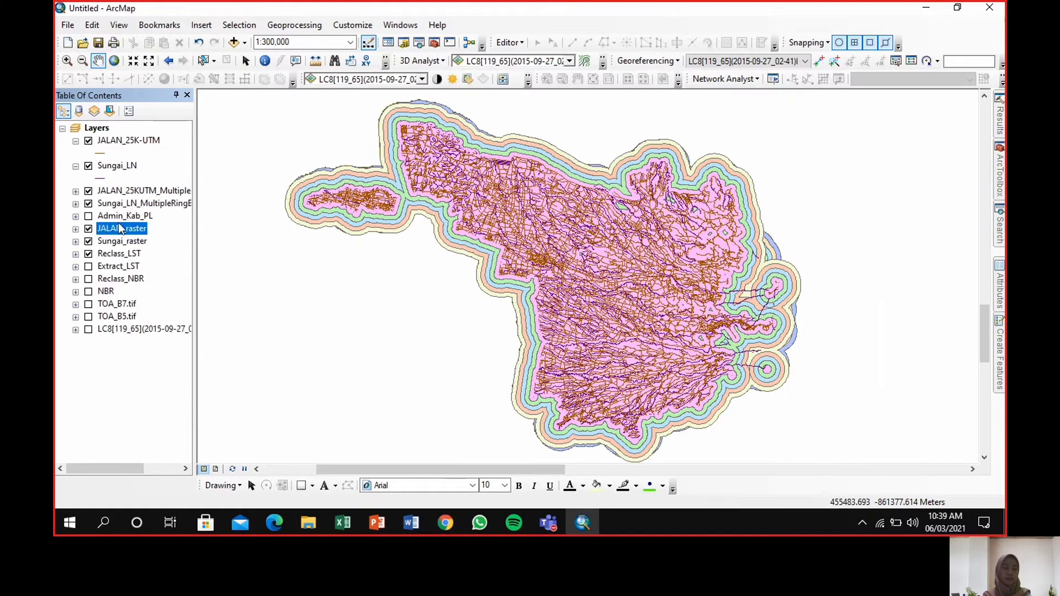
Reorder the layers so Admin_Kab_PL, Reclass_LST and Reclass_NBR sit directly above the multiple ring buffer layers.
left_click_drag(119, 220, 115, 178)
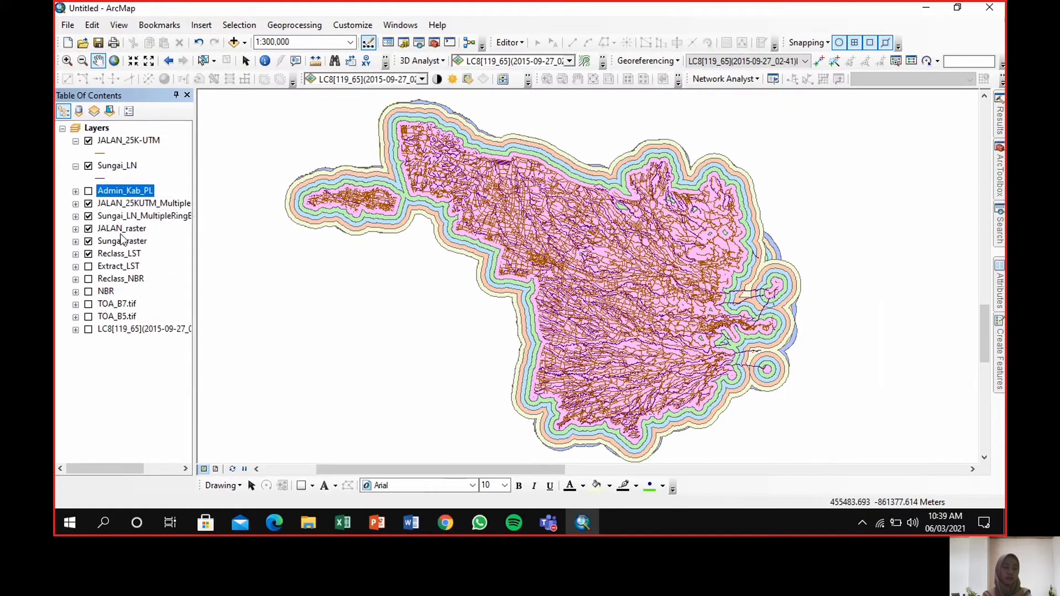
left_click(122, 257)
left_click_drag(120, 257, 116, 198)
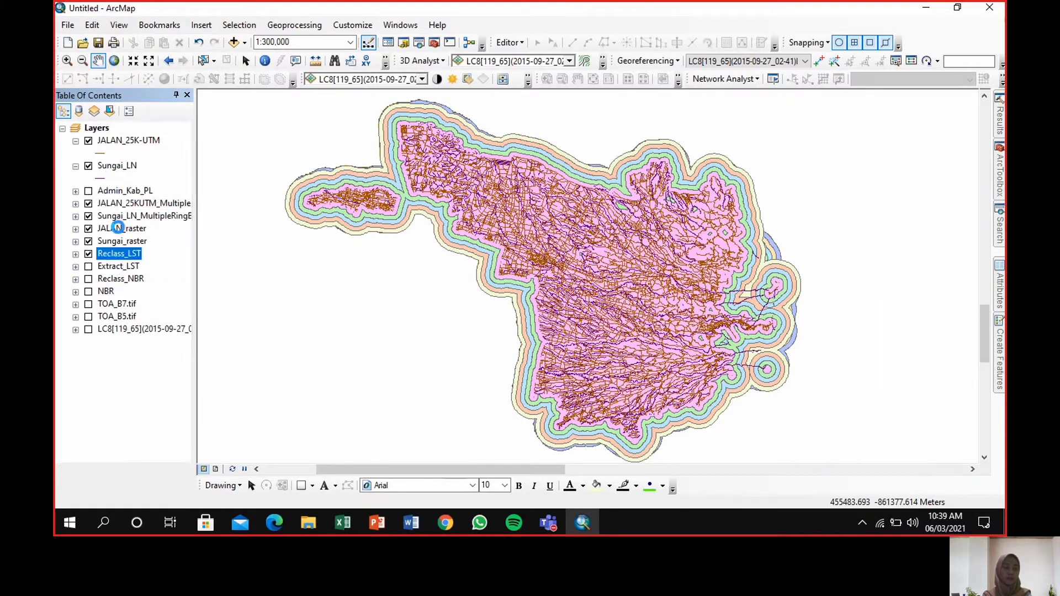
left_click_drag(134, 281, 133, 205)
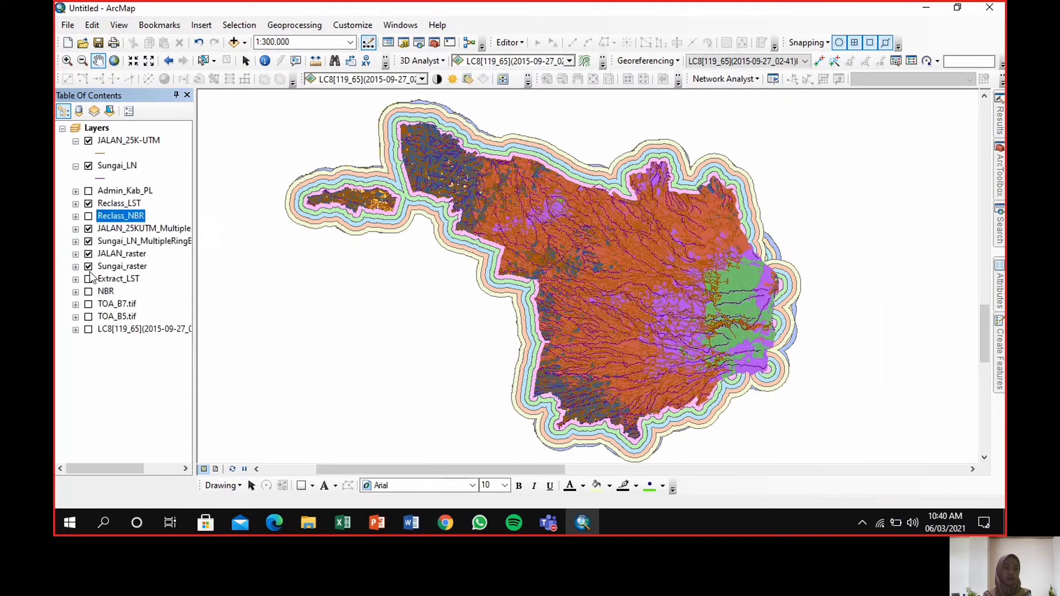
Hide the river and road multiple ring buffer layers and Reclass_LST, keeping JALAN_raster and Sungai_raster shown on the map.
left_click(89, 267)
left_click(89, 254)
left_click(88, 241)
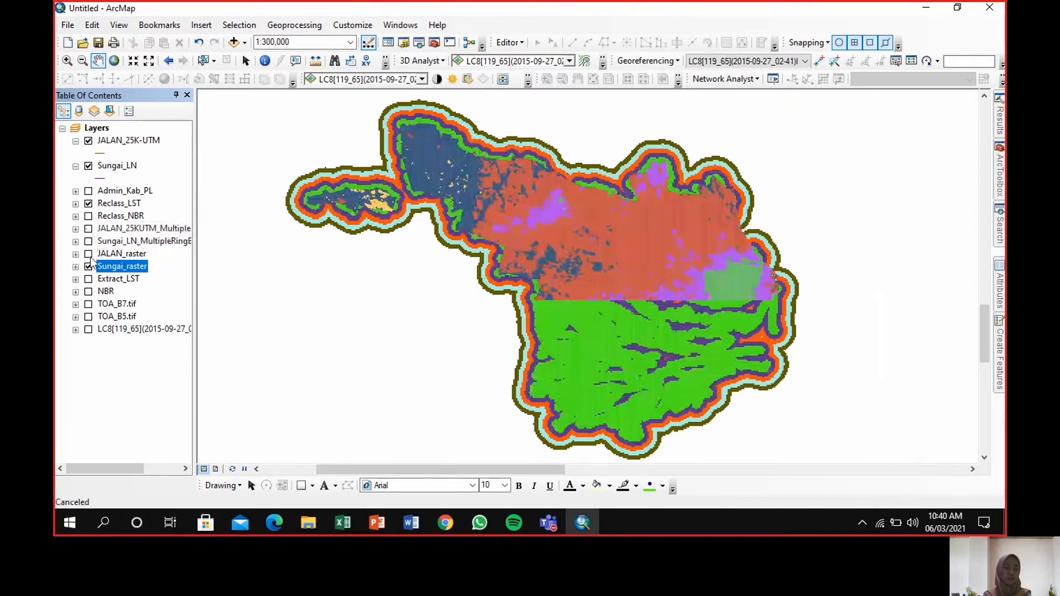
left_click(89, 267)
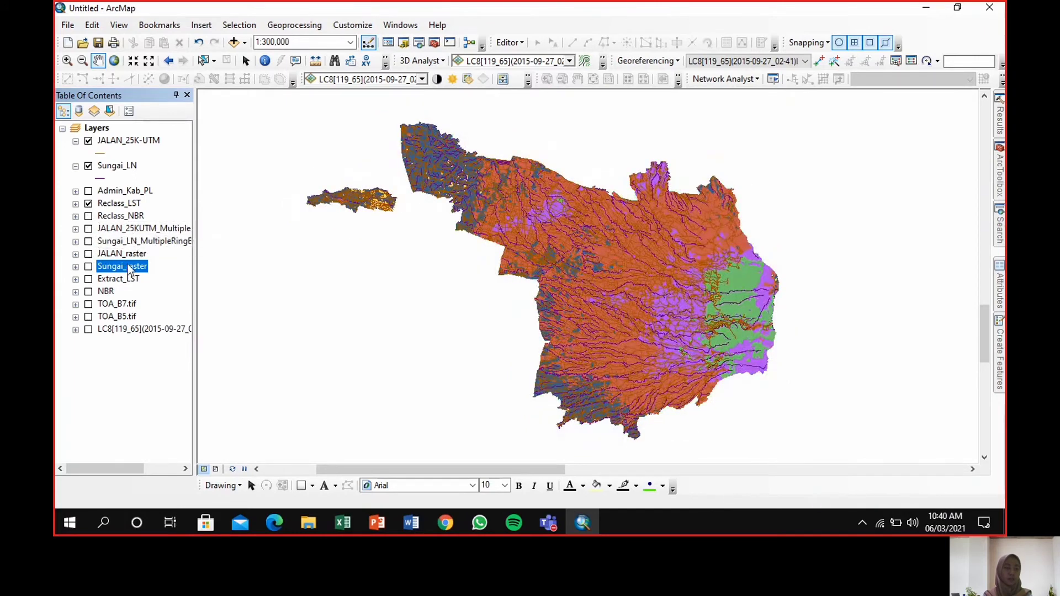
left_click(88, 266)
left_click(88, 254)
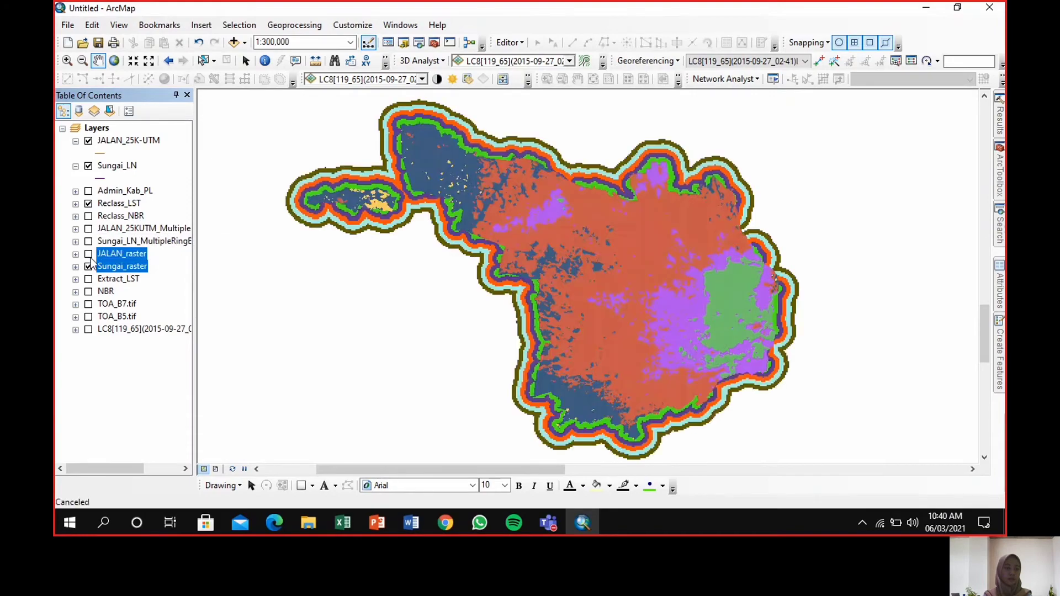
left_click(88, 204)
left_click_drag(634, 306, 613, 301)
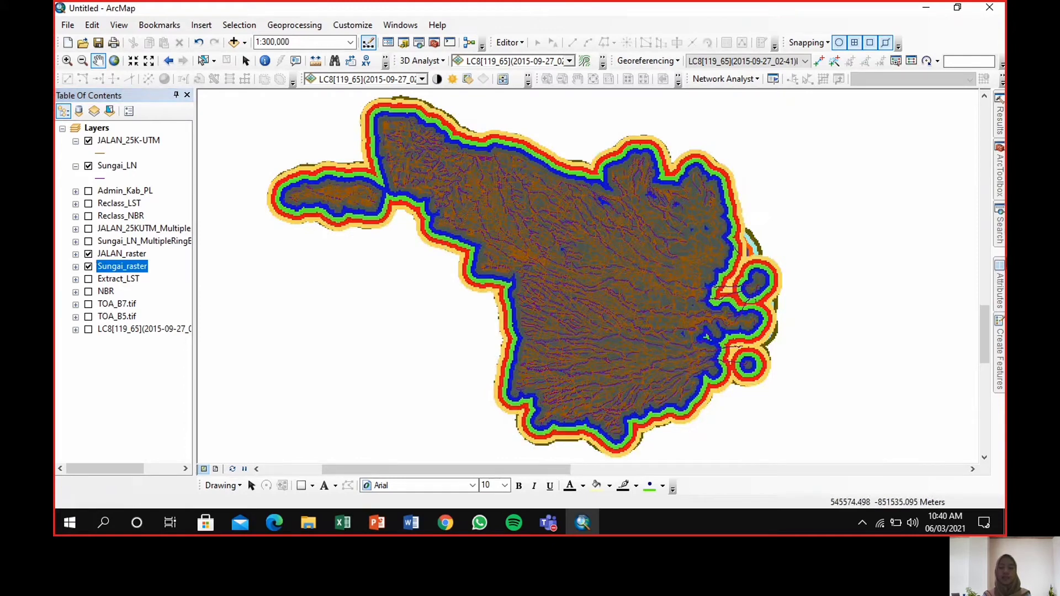
Open the Spatial Analyst Reclassify tool with Sungai_raster as the input raster.
mouse_move(1001, 174)
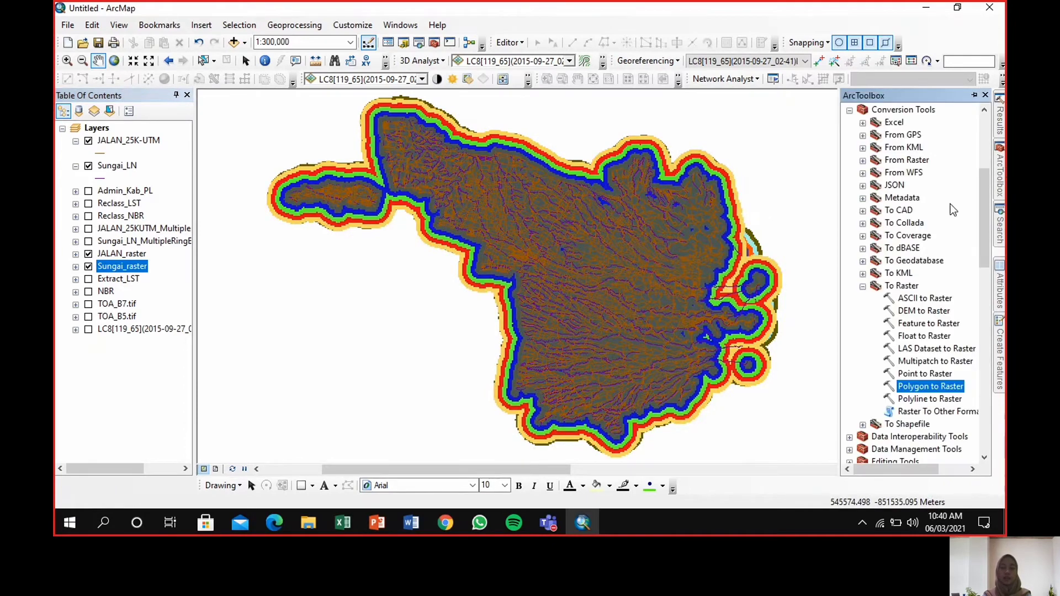
scroll(900, 331, "down", 6)
scroll(900, 349, "down", 3)
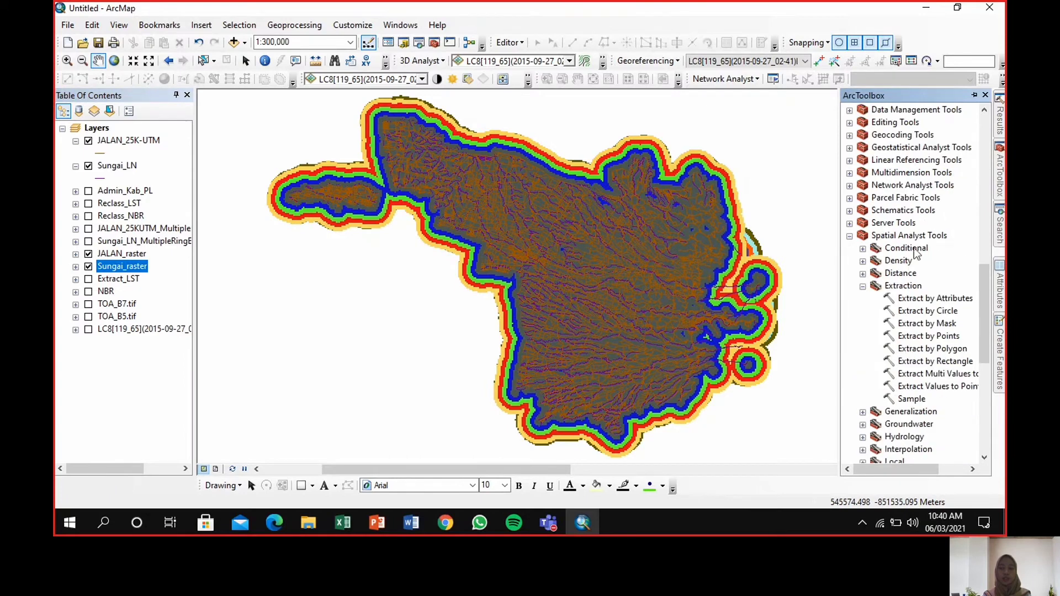
left_click(910, 237)
scroll(932, 361, "down", 3)
scroll(933, 362, "down", 3)
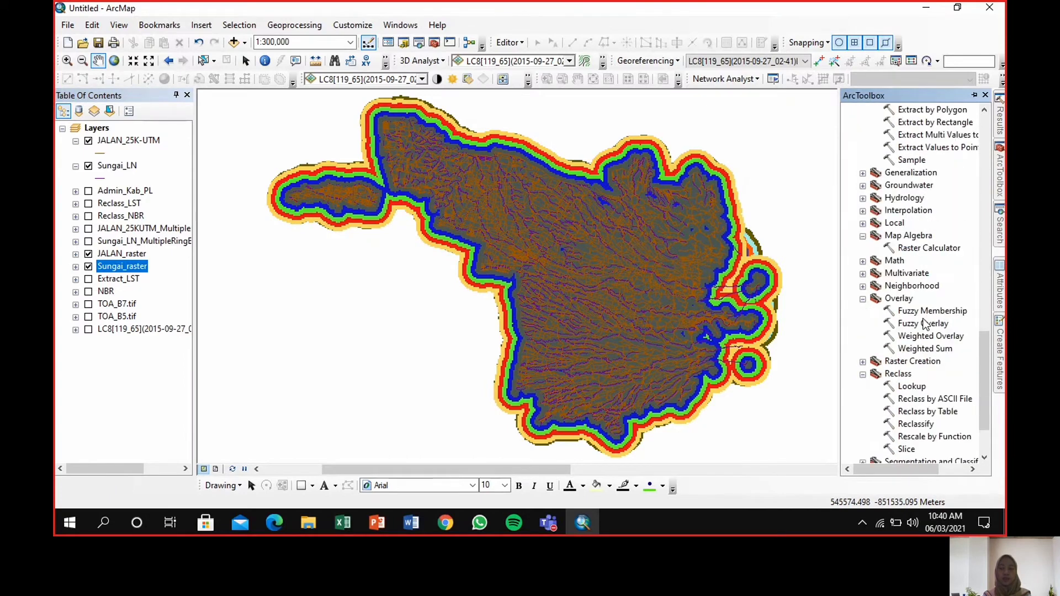
left_click(899, 374)
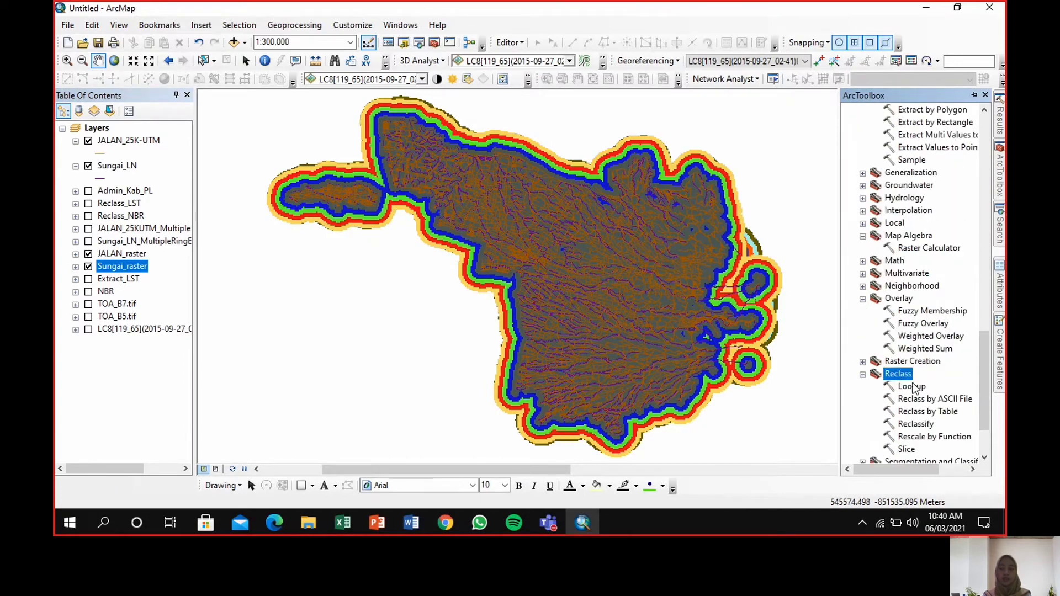
double_click(916, 424)
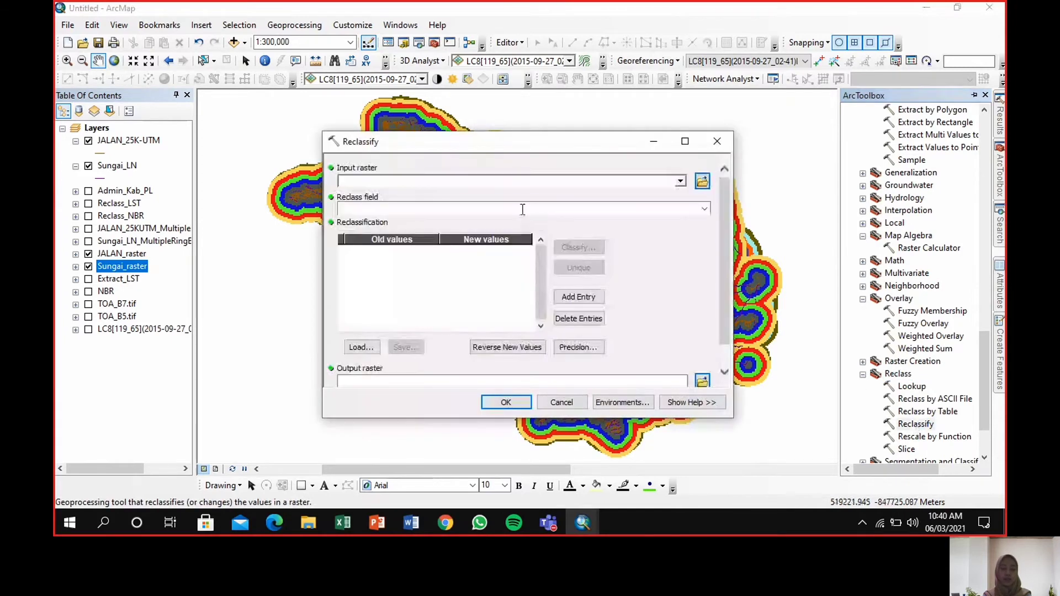
left_click(681, 181)
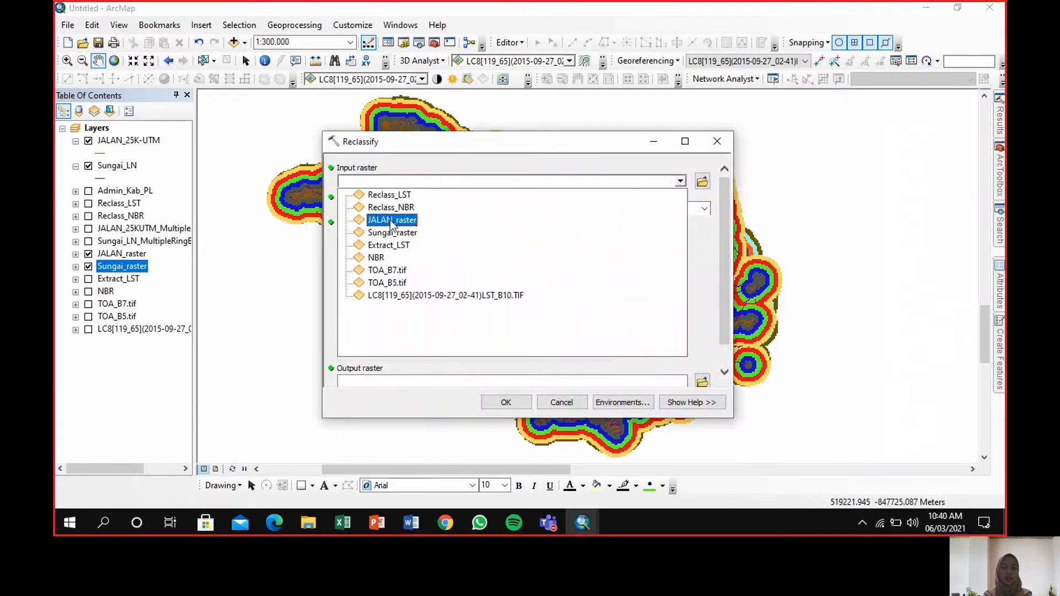
left_click(399, 233)
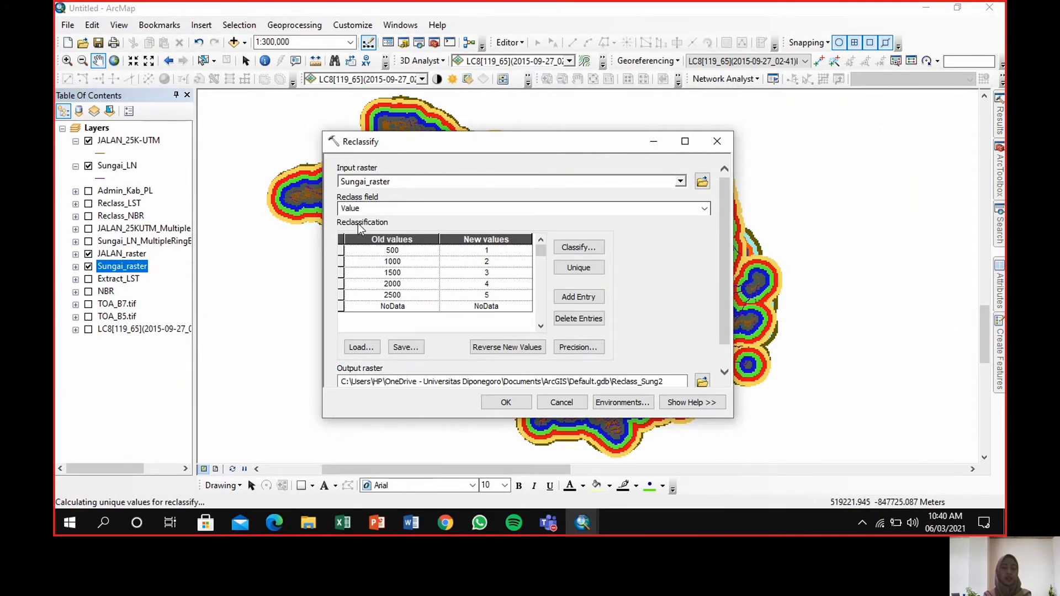
Classify the Sungai_raster values by equal interval into 5 classes and run the reclassification.
left_click(588, 248)
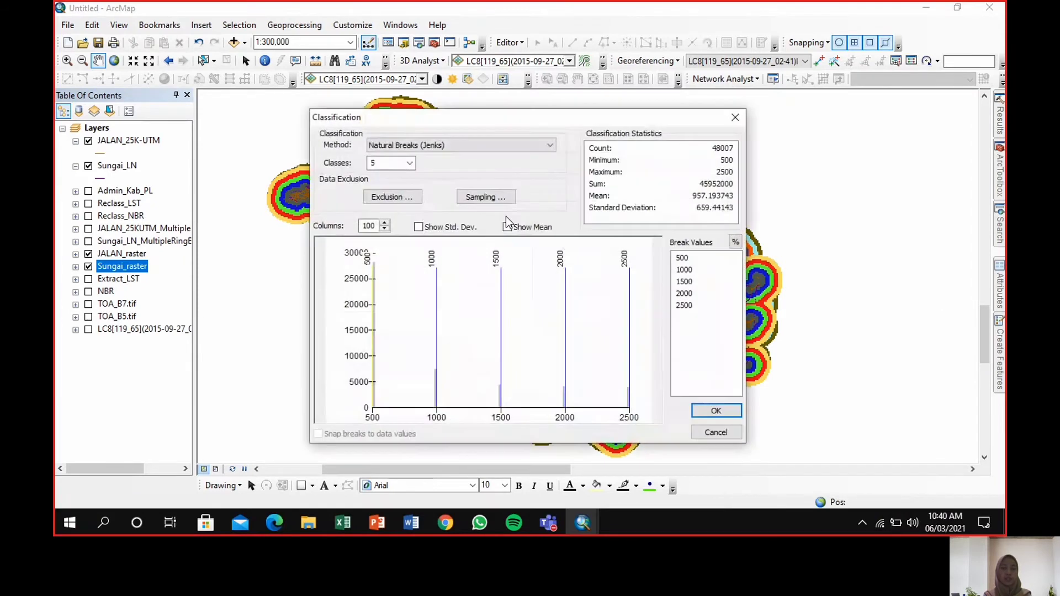
left_click(550, 145)
left_click(406, 174)
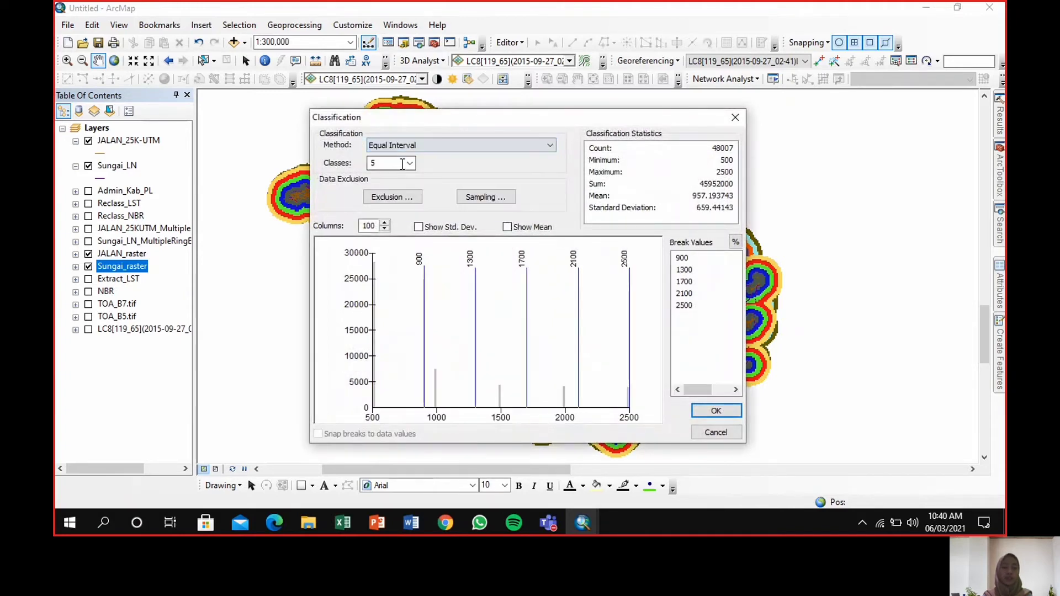
left_click(408, 165)
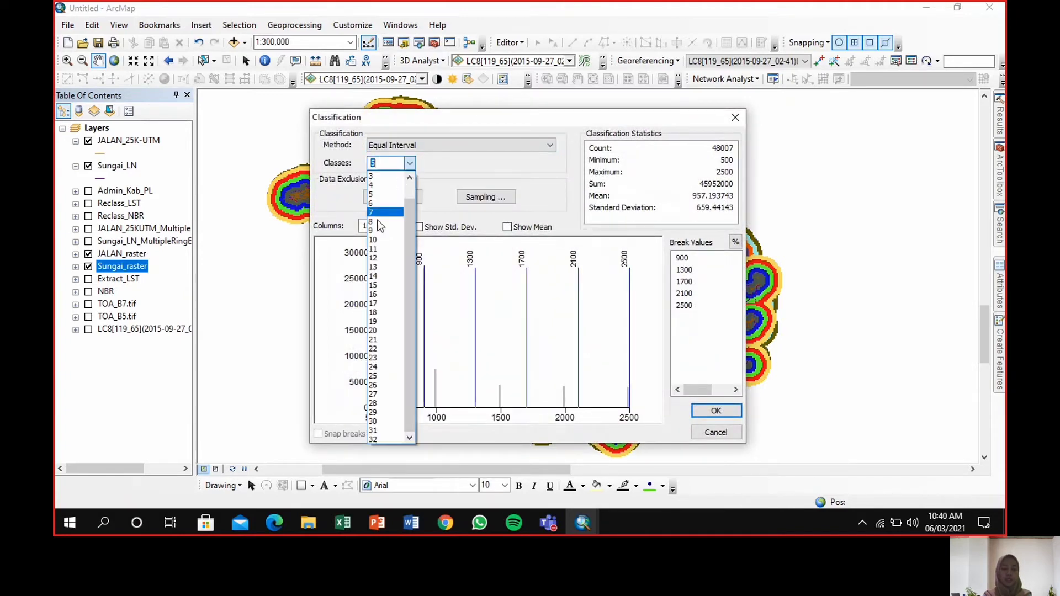
left_click(384, 203)
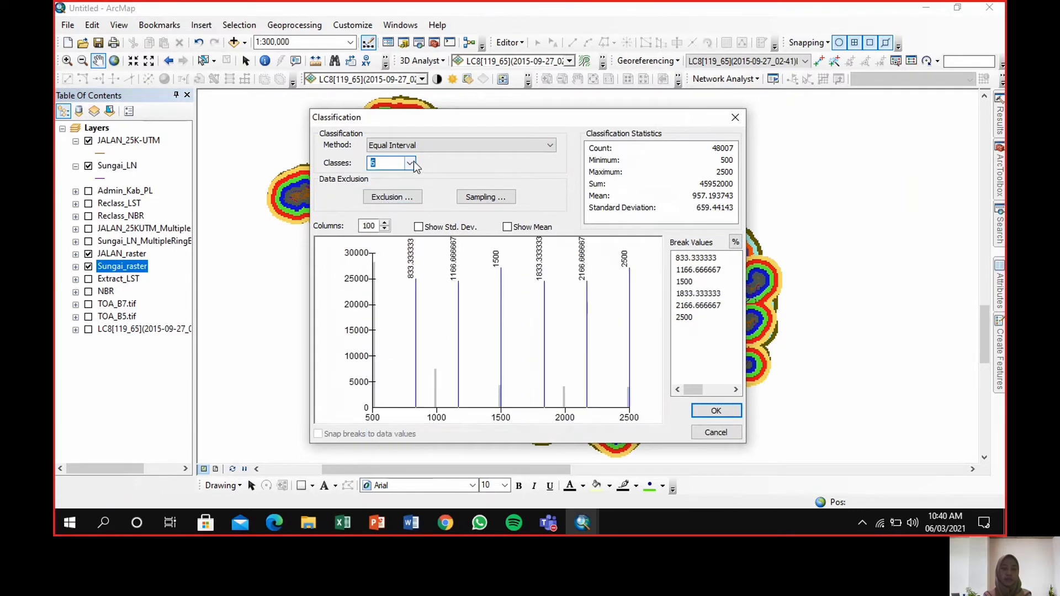
left_click(410, 162)
left_click(379, 194)
left_click(716, 411)
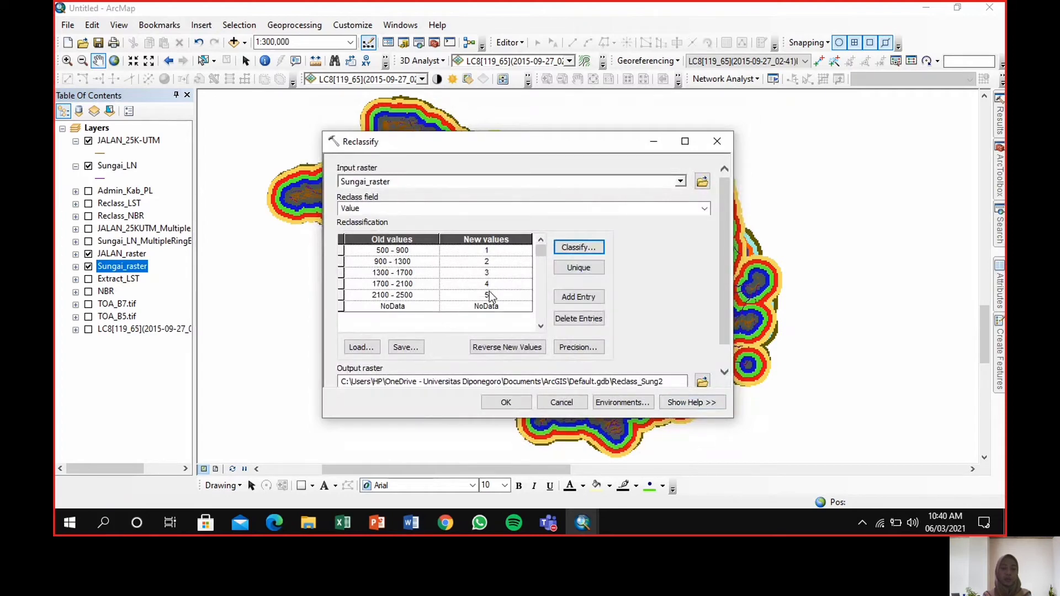
left_click(505, 402)
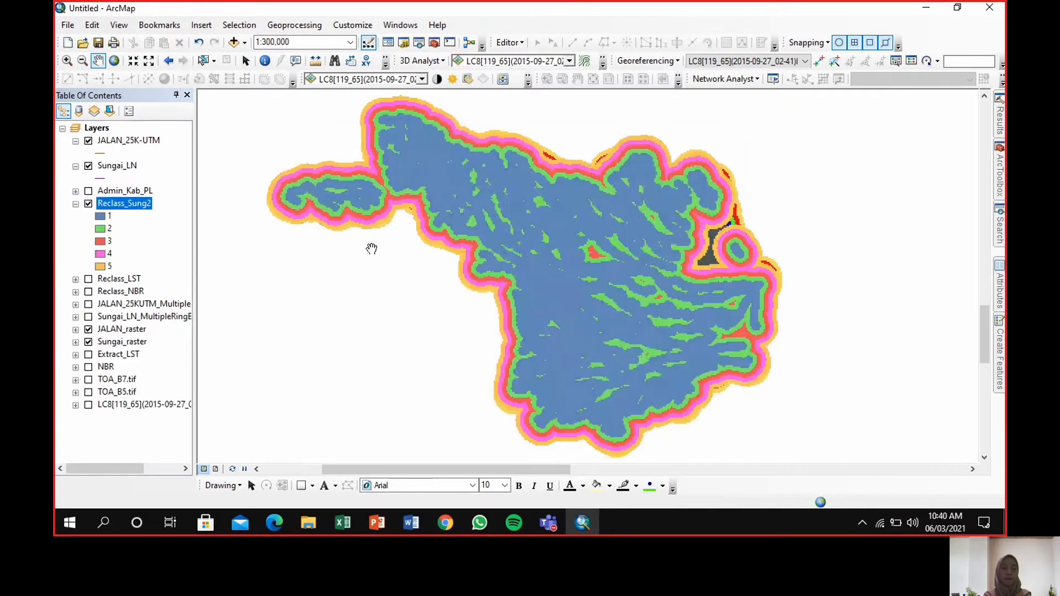
Rename the reclassified river raster layer Reclass_Sungai.
left_click(146, 204)
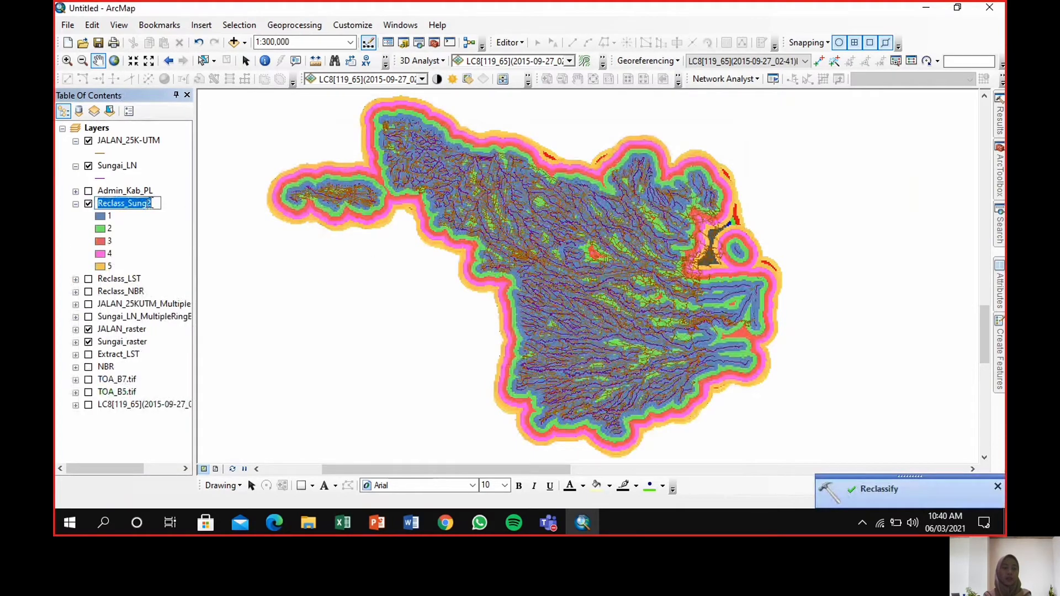
left_click(159, 204)
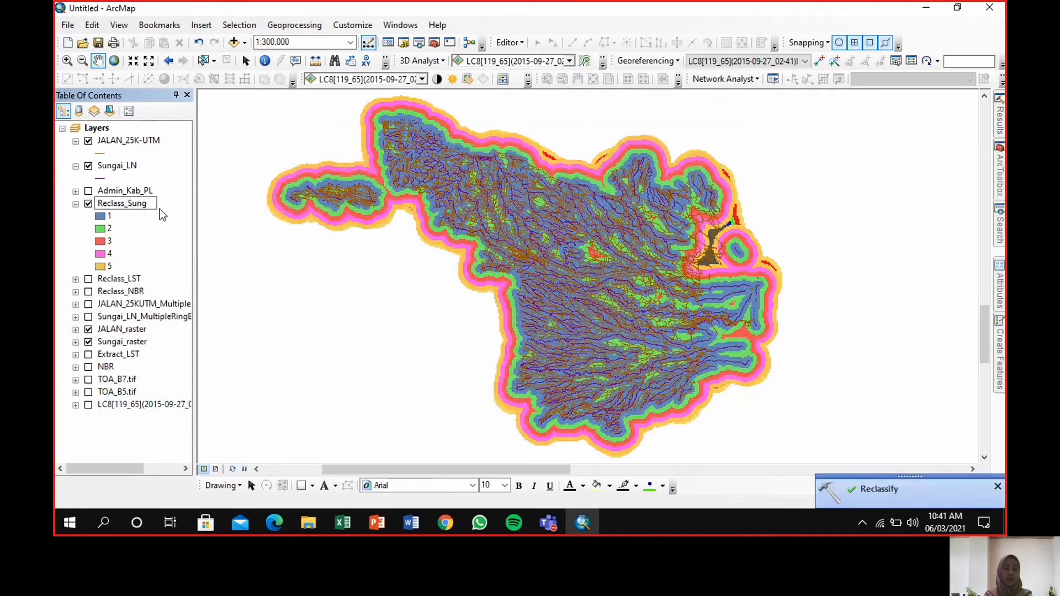
type("ai")
key("Return")
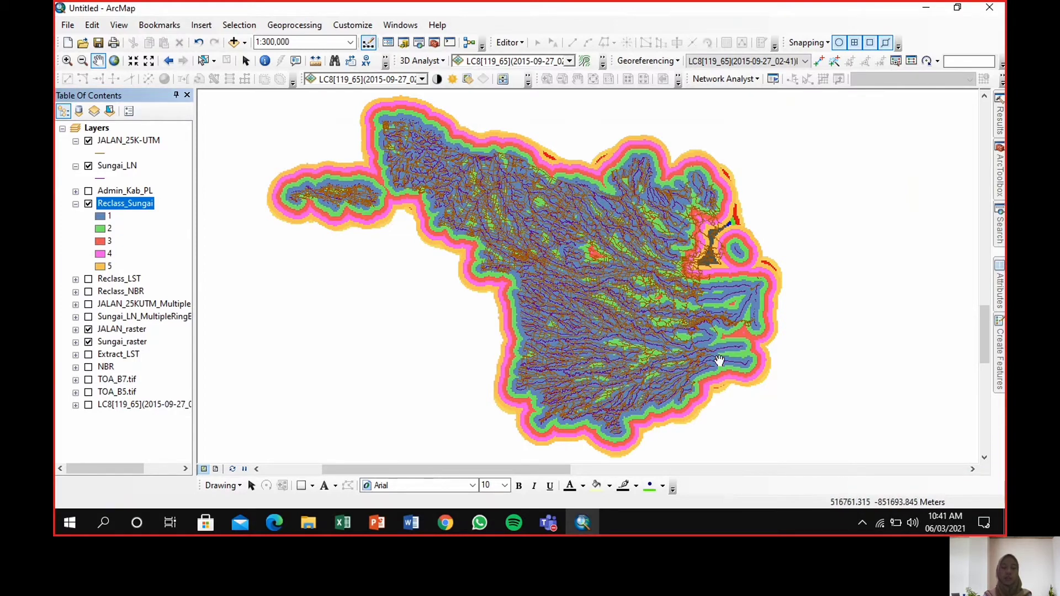
Reclassify JALAN_raster into 5 equal-interval classes with the new values reversed to run from 5 down to 1.
mouse_move(999, 178)
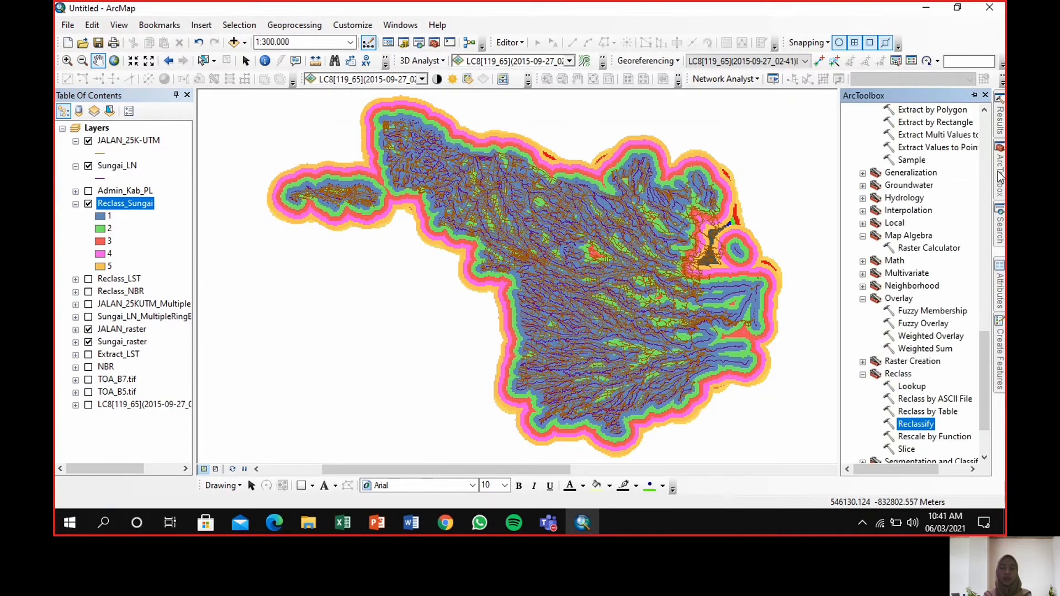
double_click(916, 424)
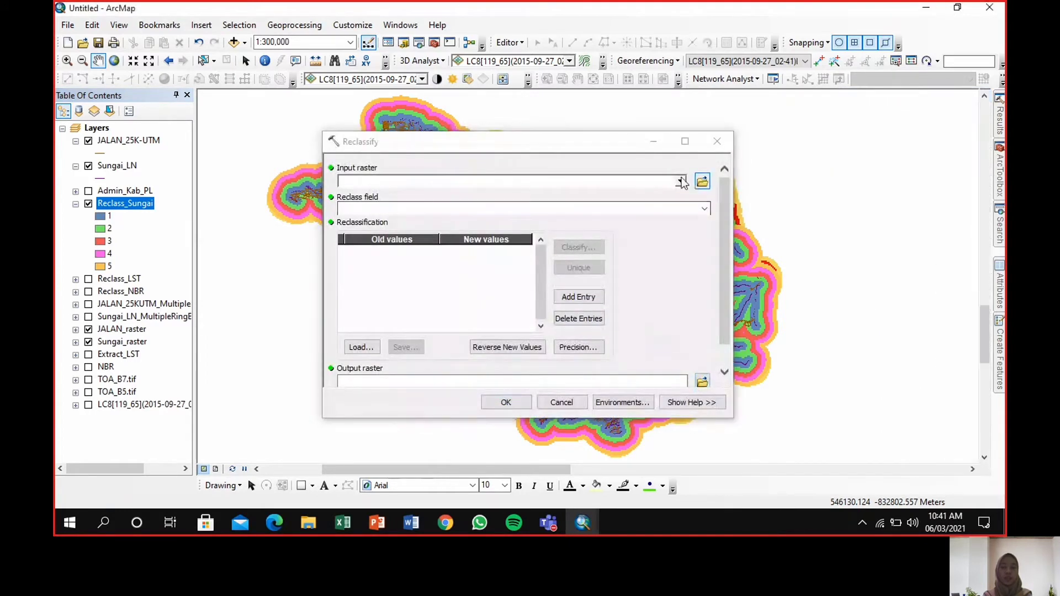
left_click(680, 181)
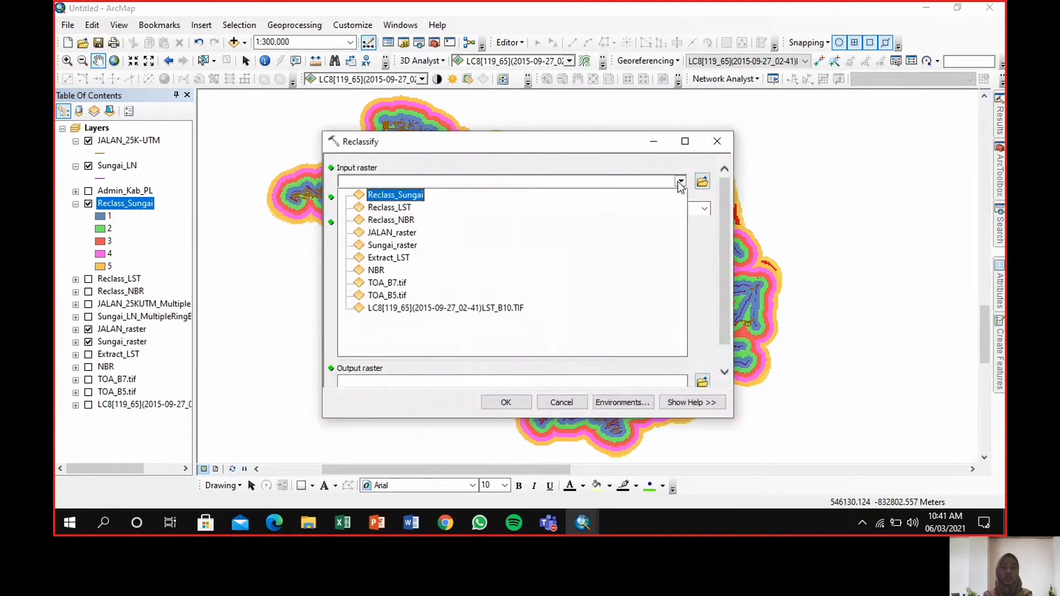
left_click(404, 234)
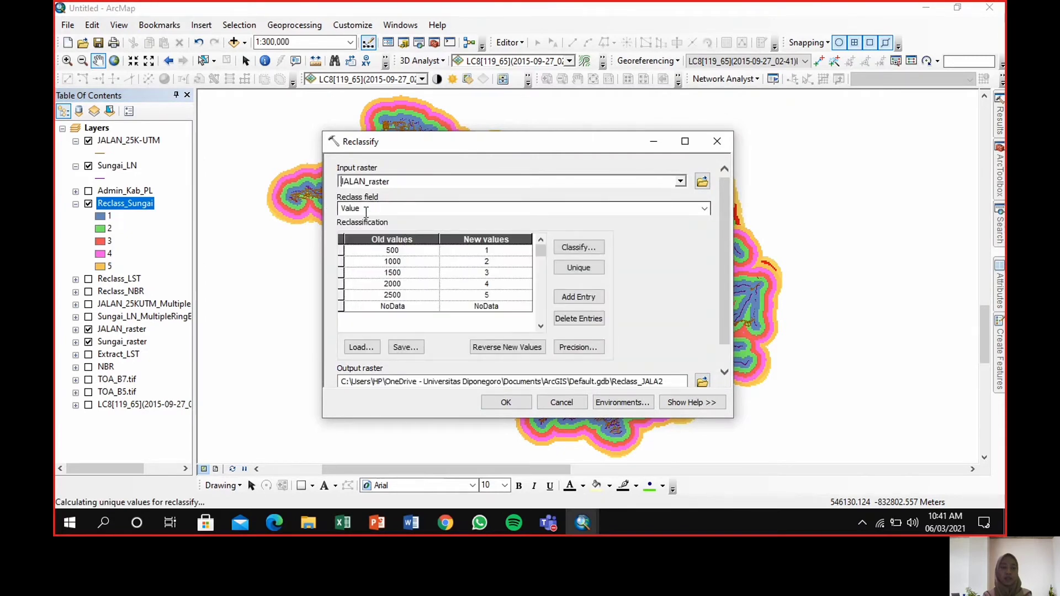
left_click(579, 247)
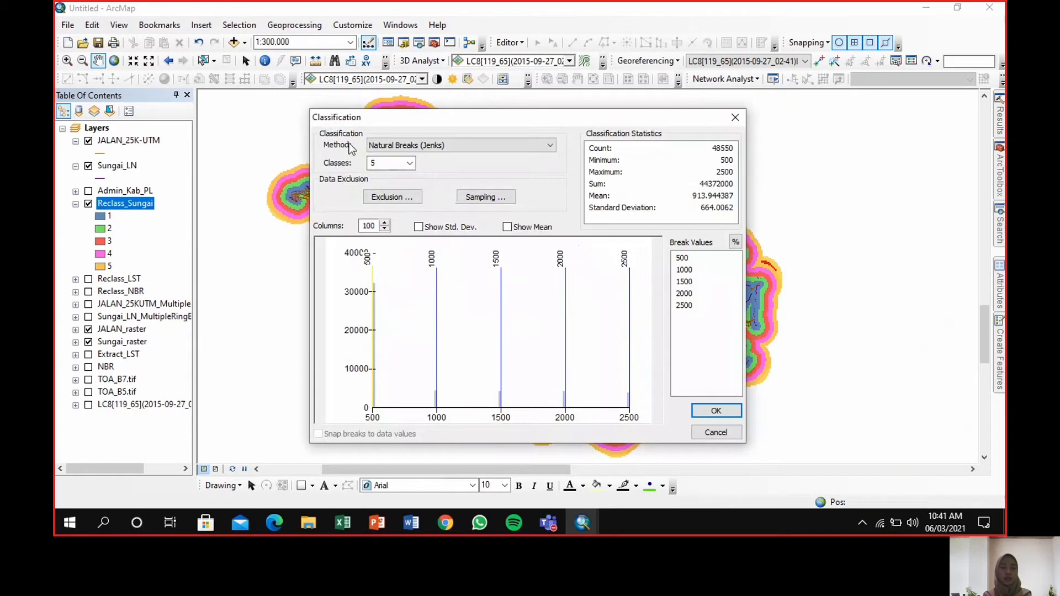
left_click(471, 145)
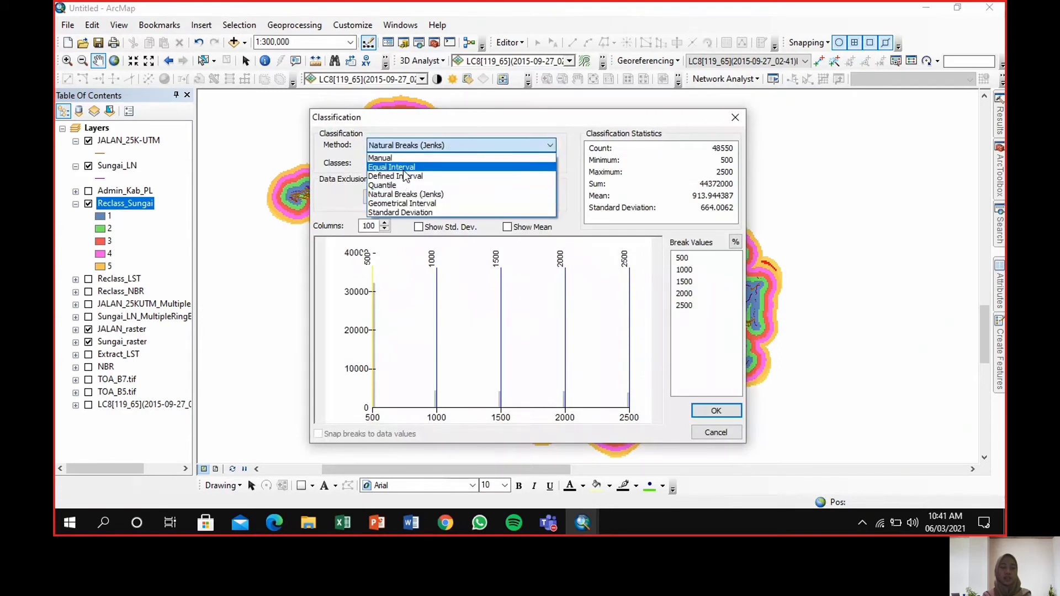
left_click(403, 167)
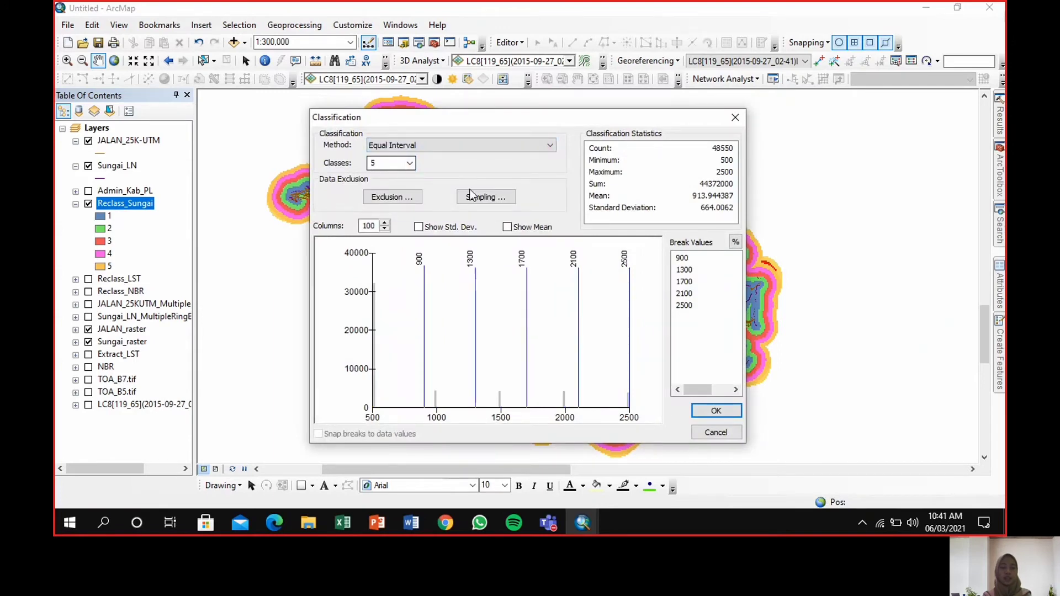
left_click(712, 411)
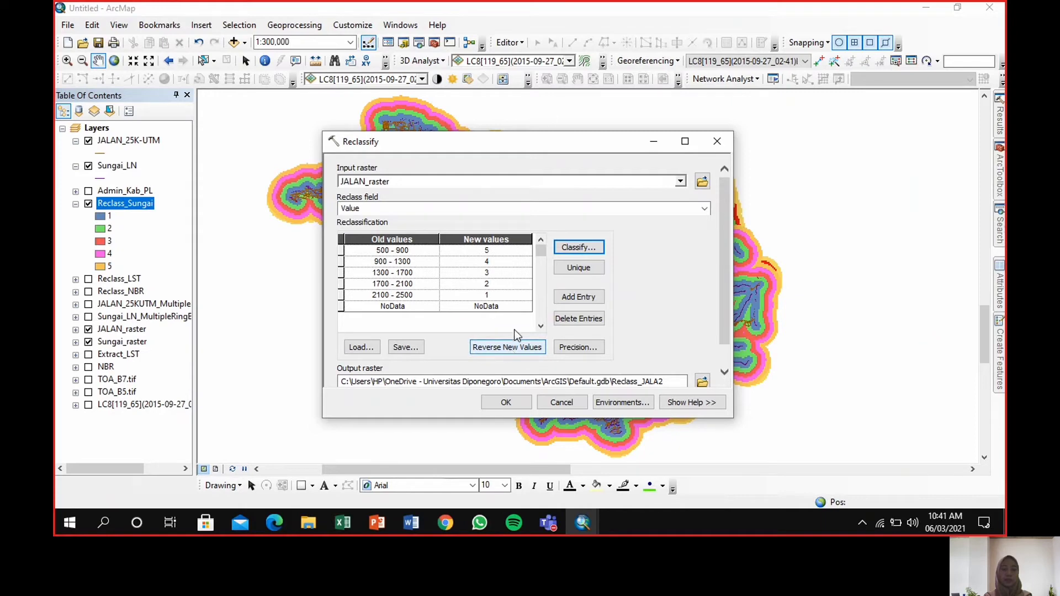
left_click(509, 402)
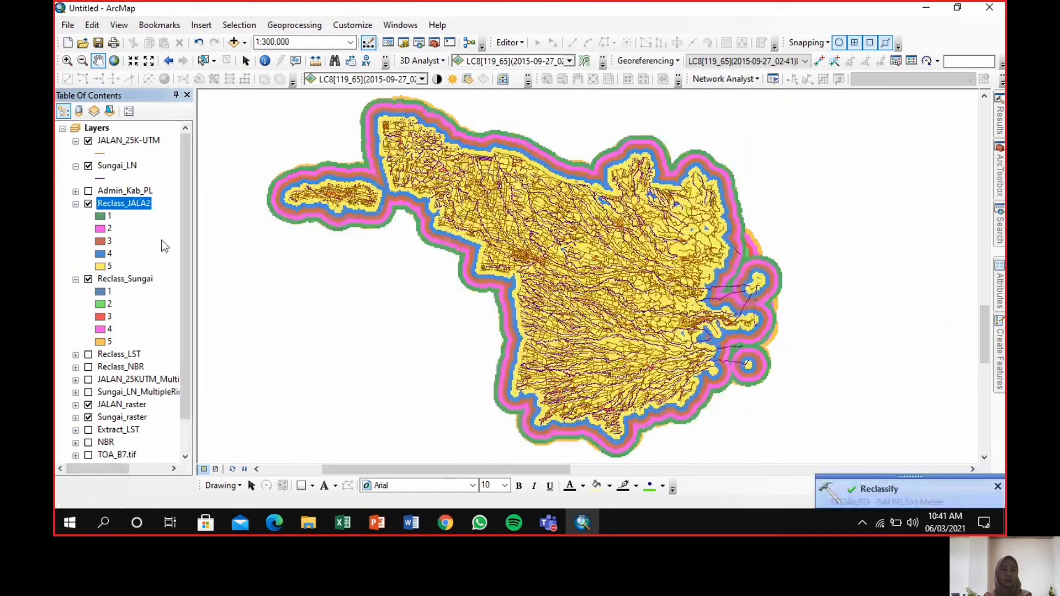
Rename the reclassified road raster layer Reclass_Jalan.
left_click(155, 201)
key("End")
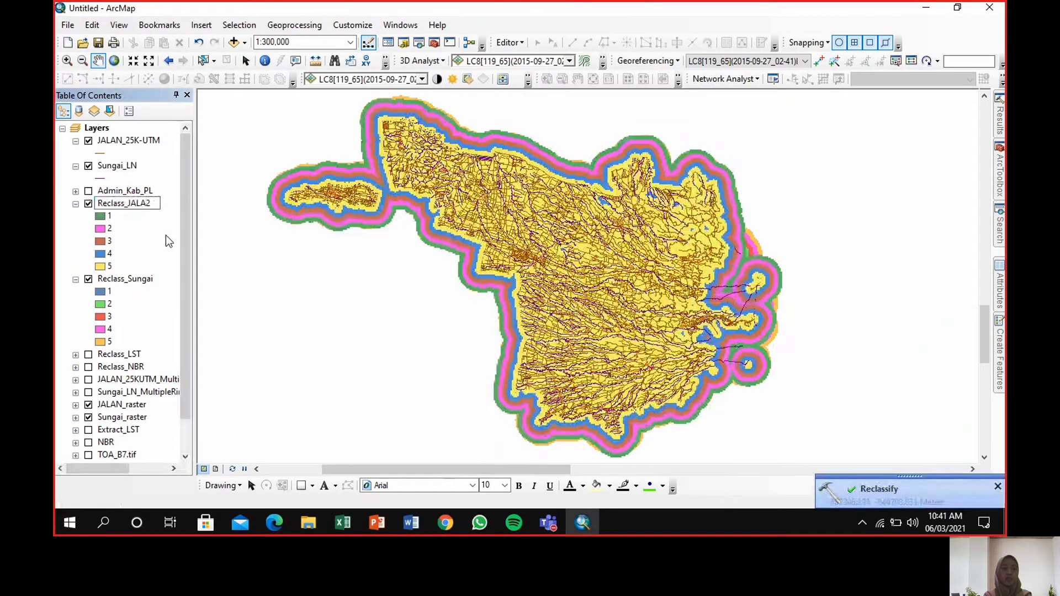
key("BackSpace")
key("BackSpace")
key("BackSpace")
key("BackSpace")
type("alan")
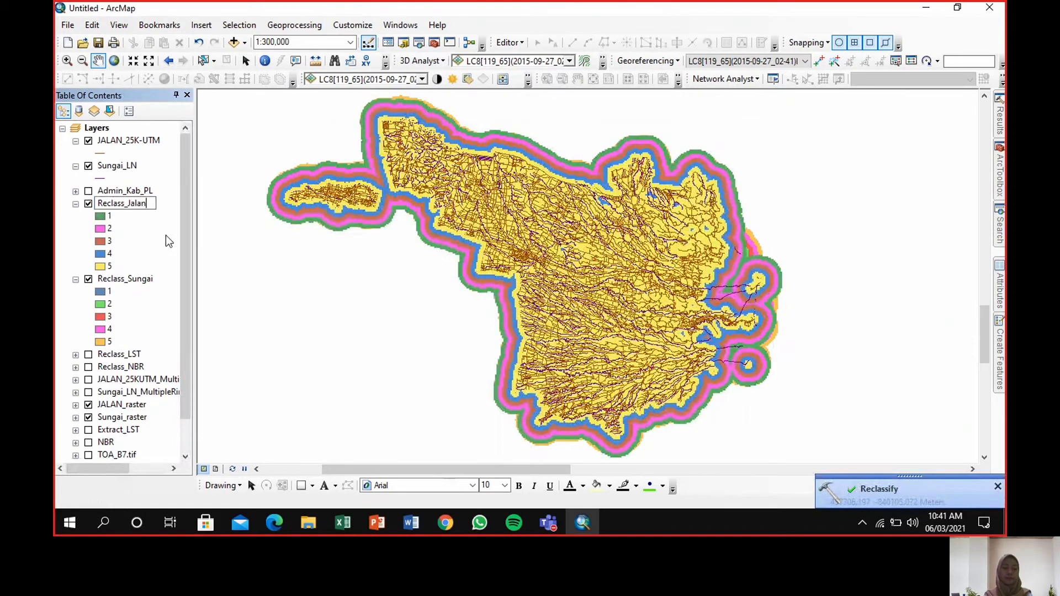
key("Return")
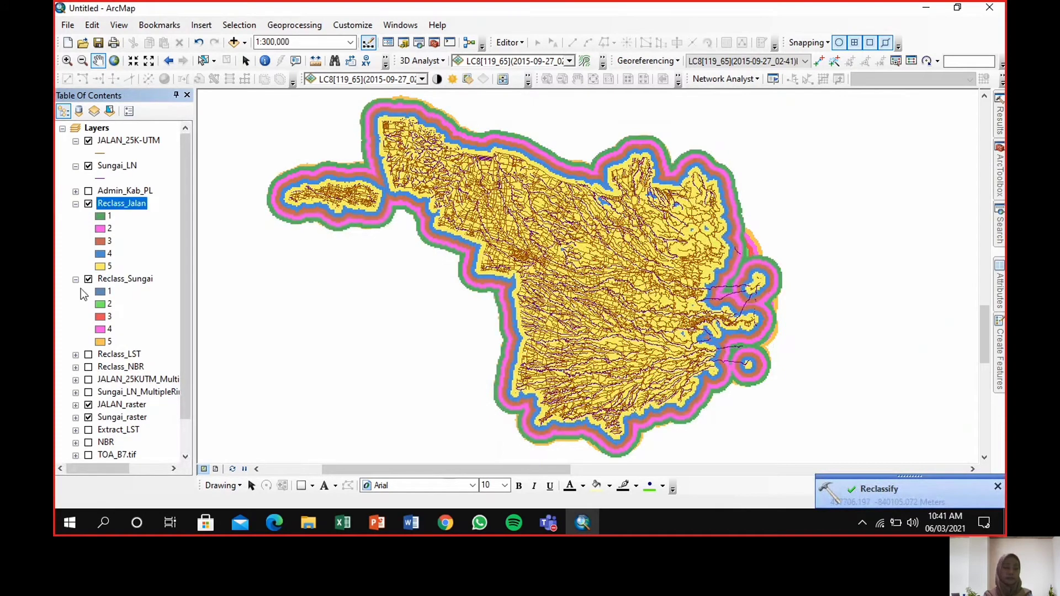
Collapse the Reclass_Sungai legend, show Reclass_LST and Reclass_NBR, and hide JALAN_raster and Sungai_raster.
left_click(75, 280)
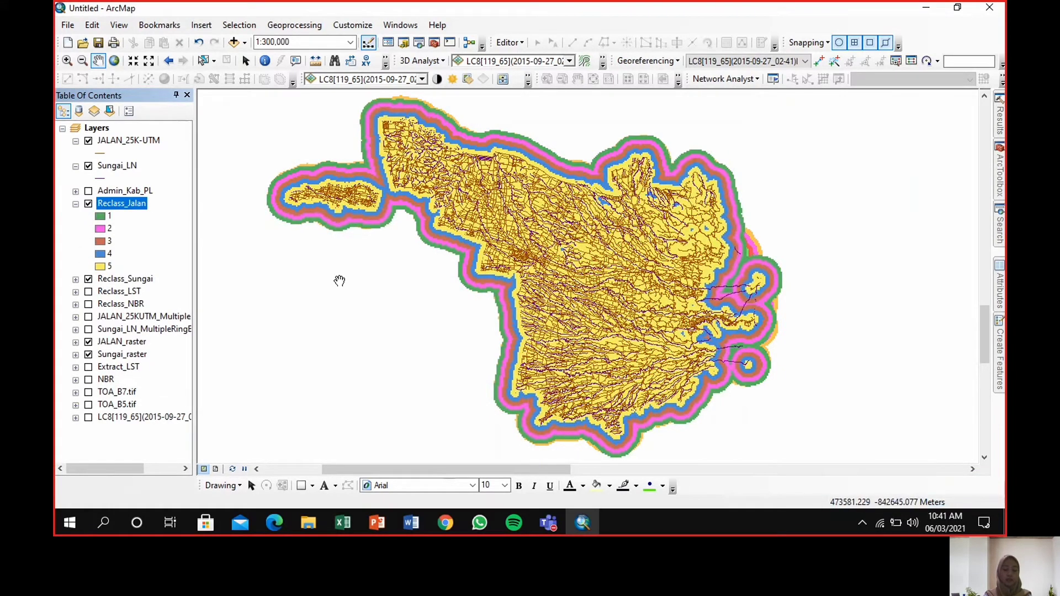
left_click_drag(689, 316, 707, 316)
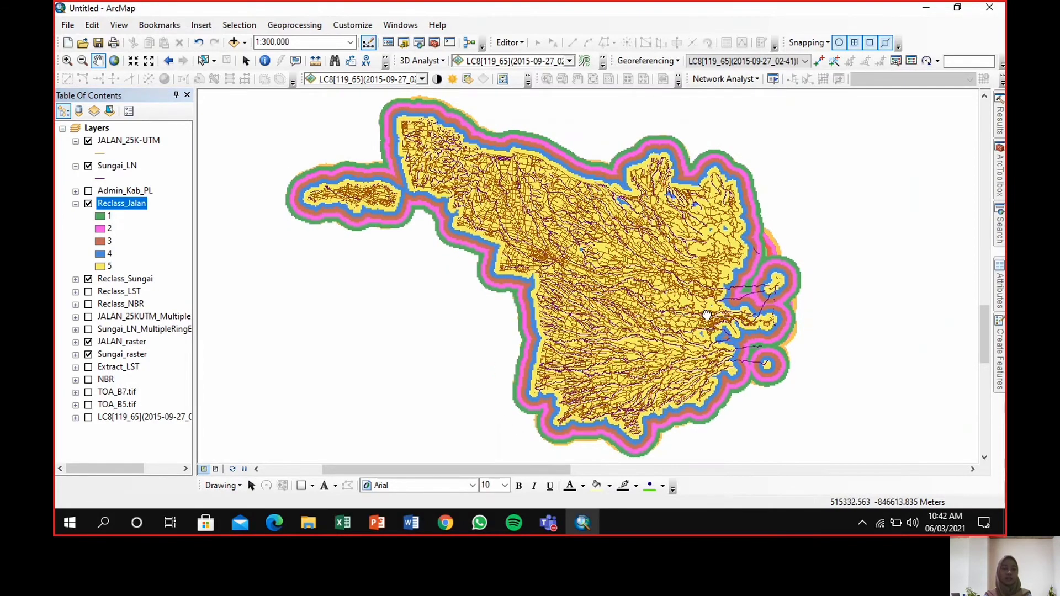
left_click(88, 304)
left_click(88, 342)
left_click(89, 355)
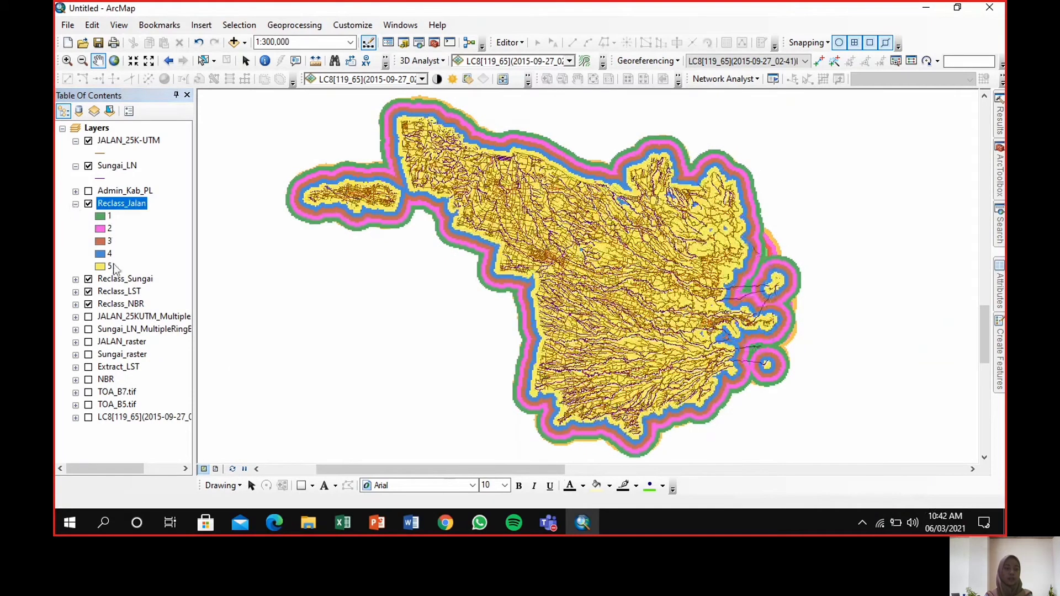
left_click(118, 305)
left_click(121, 293)
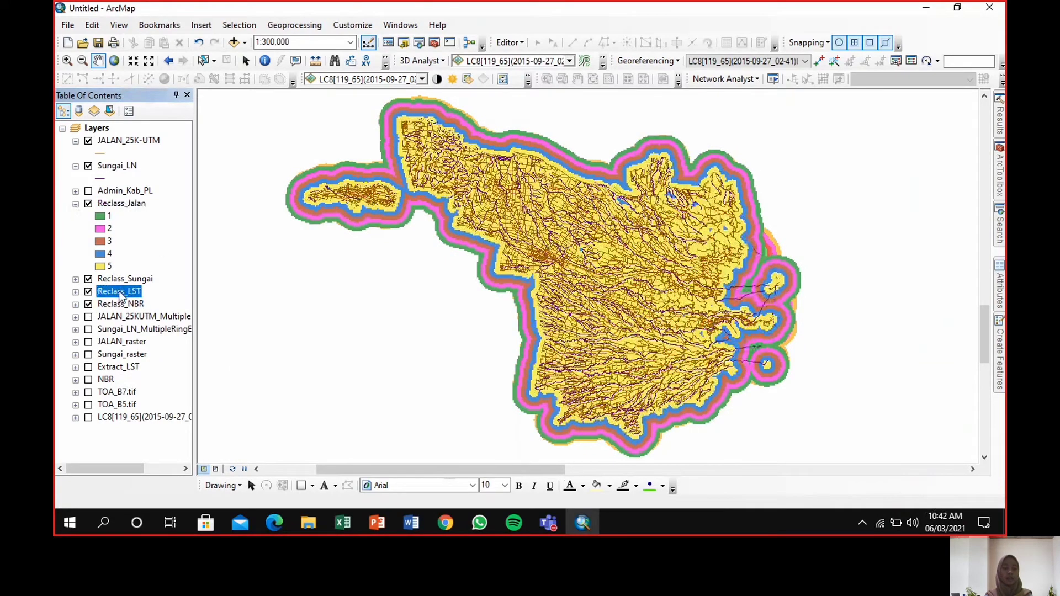
left_click(114, 280)
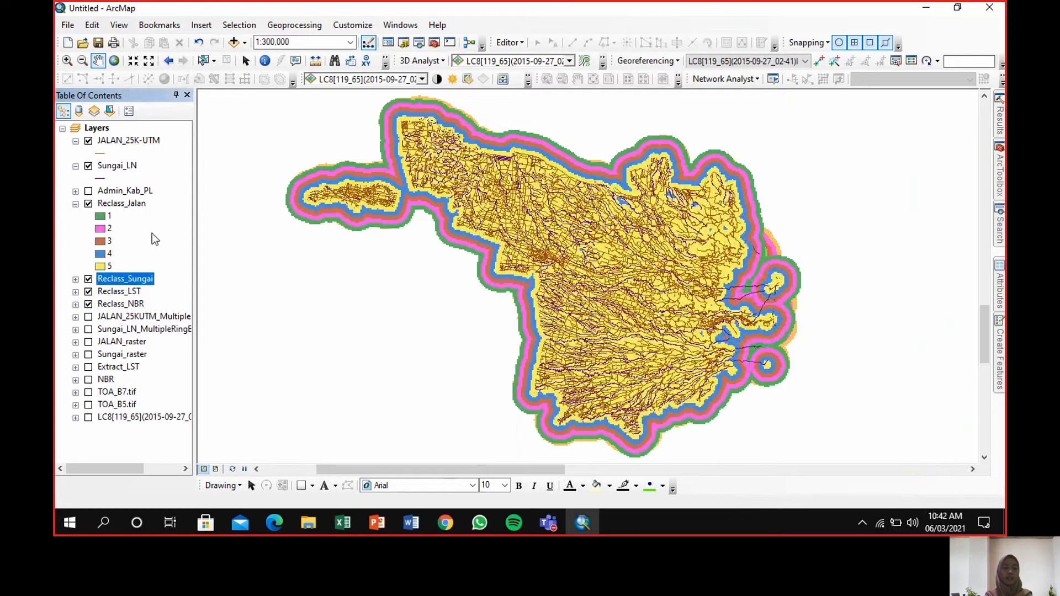
left_click(132, 207)
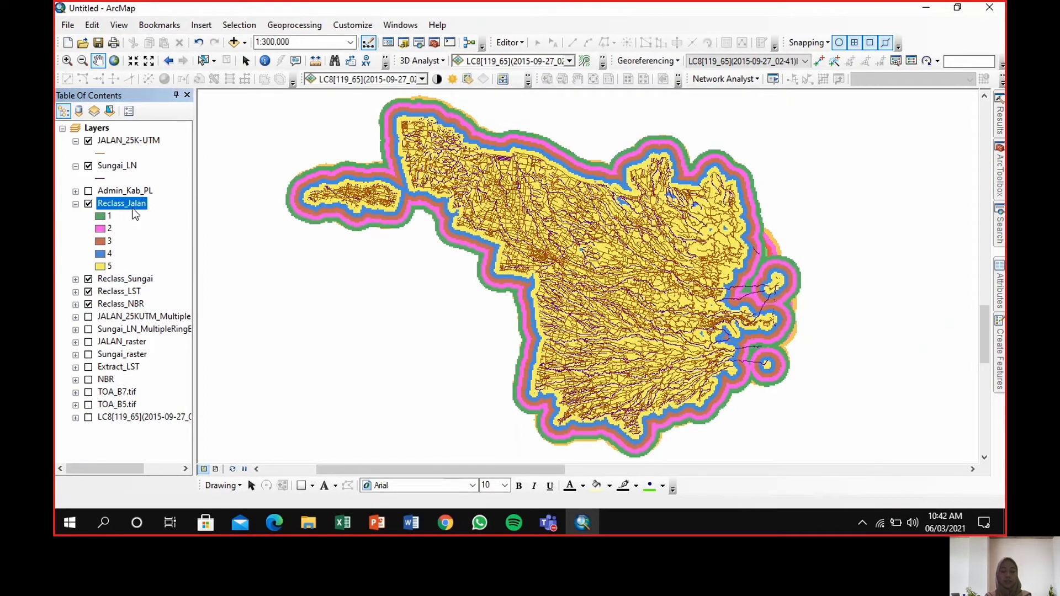
mouse_move(552, 262)
left_mouse_down()
mouse_move(530, 255)
mouse_move(544, 261)
left_mouse_up()
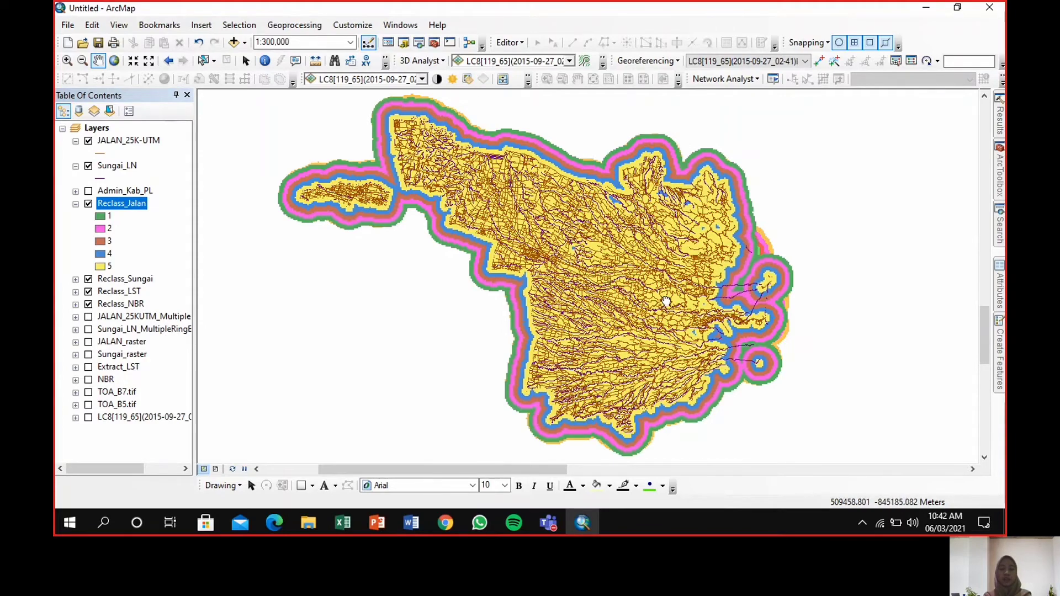
mouse_move(667, 301)
left_mouse_down()
mouse_move(693, 302)
mouse_move(679, 301)
left_mouse_up()
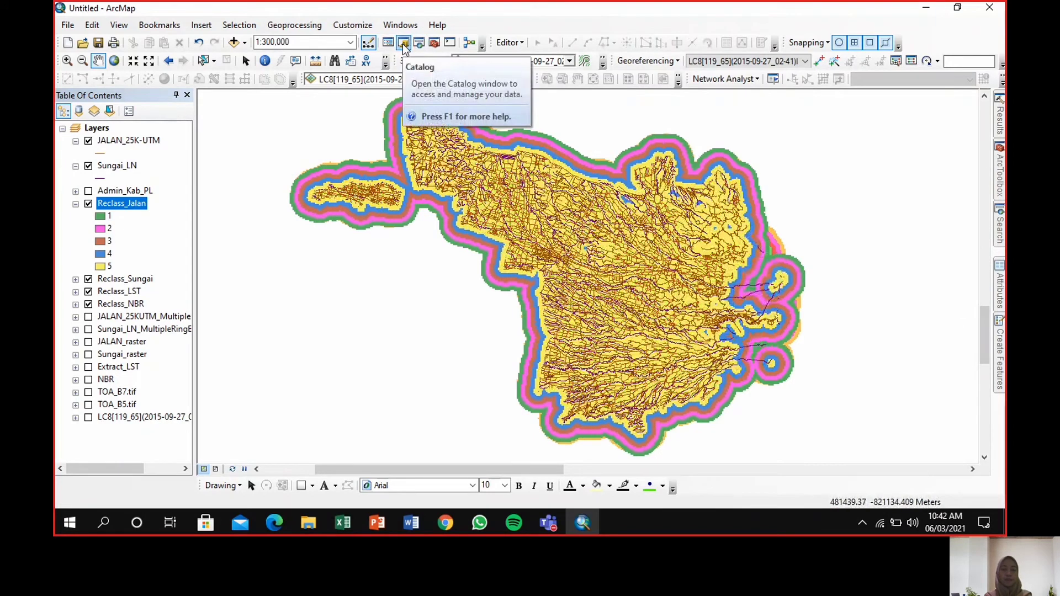
Browse the catalog to the #11 Karhutla folder under Praktikum PCS and select the h8_hr_20210531_ffmc.shp shapefile.
left_click(419, 43)
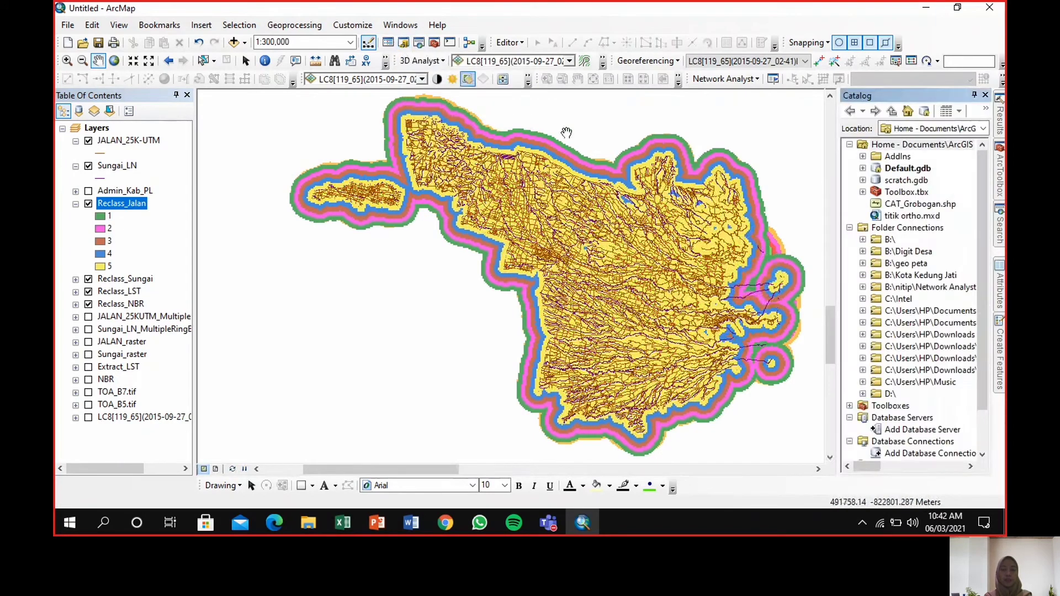
left_click(862, 239)
scroll(900, 358, "down", 6)
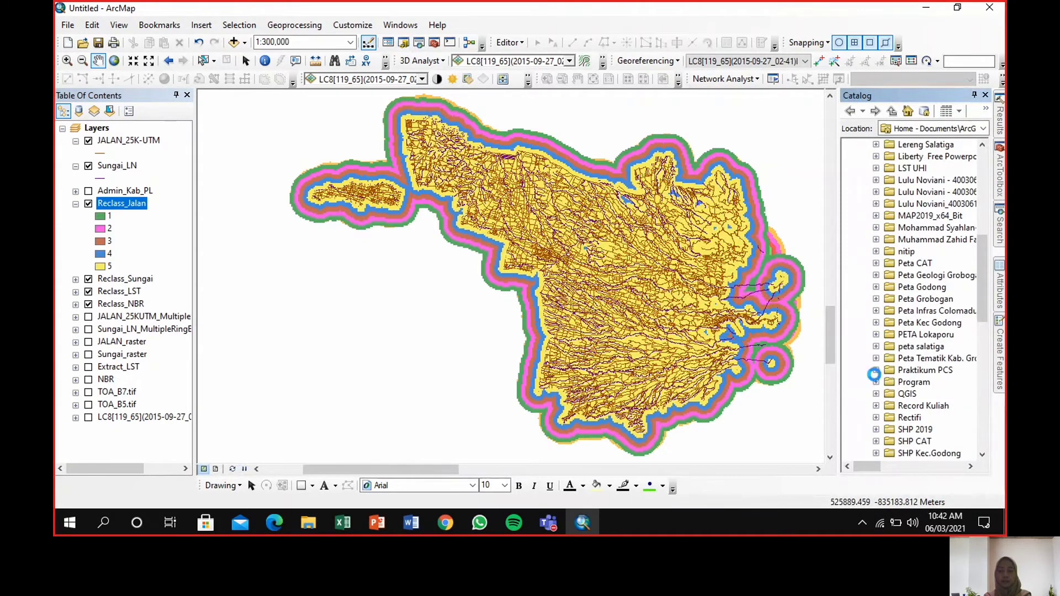
left_click(875, 370)
left_click(889, 370)
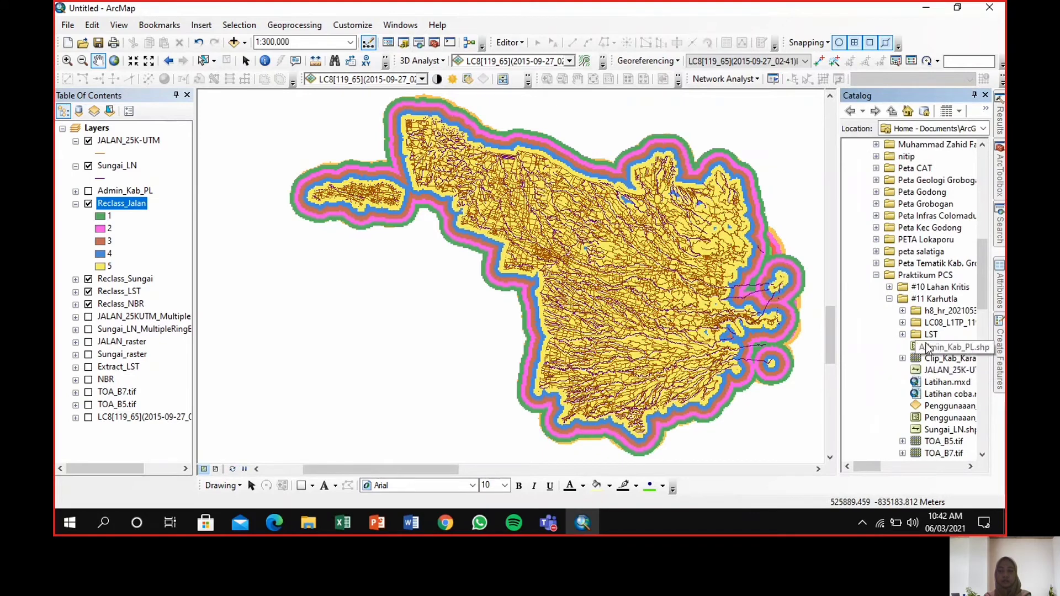
left_click(902, 311)
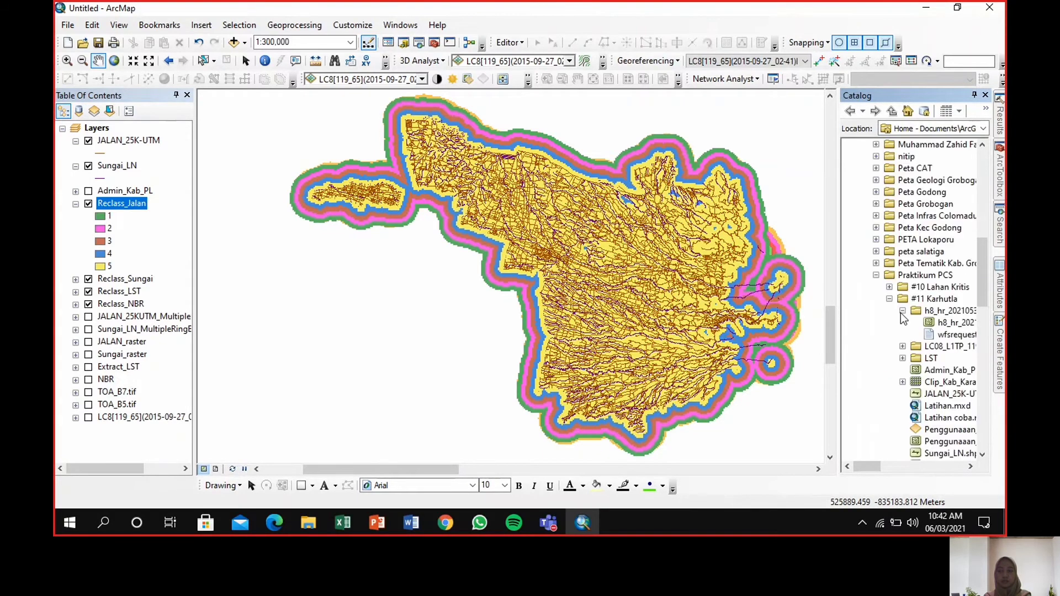
left_click(940, 325)
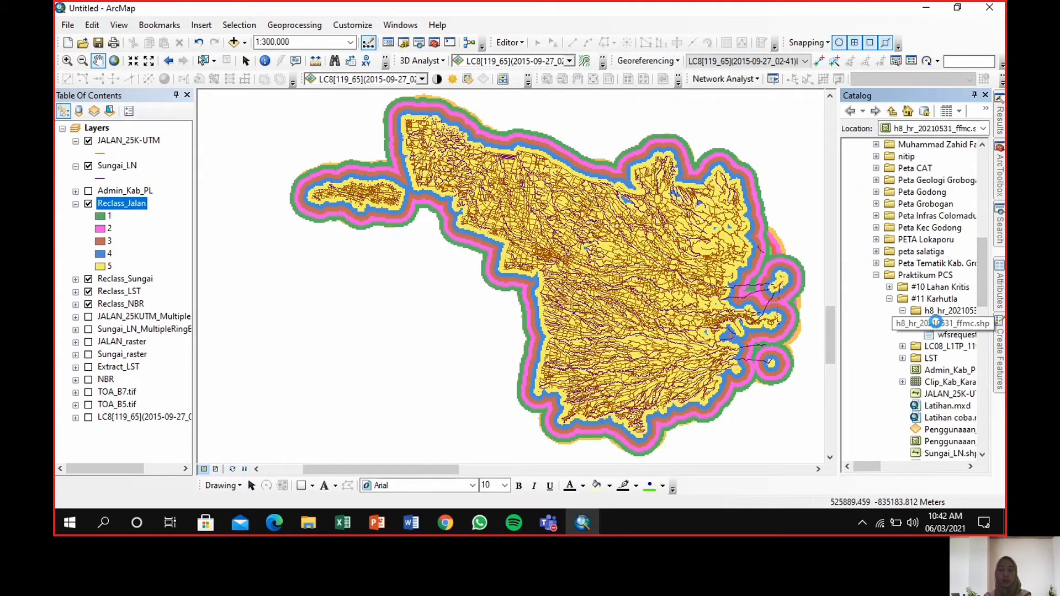
Check the XY coordinate system in the properties of the h8_hr_20210531_ffmc shapefile.
right_click(936, 322)
left_click(887, 463)
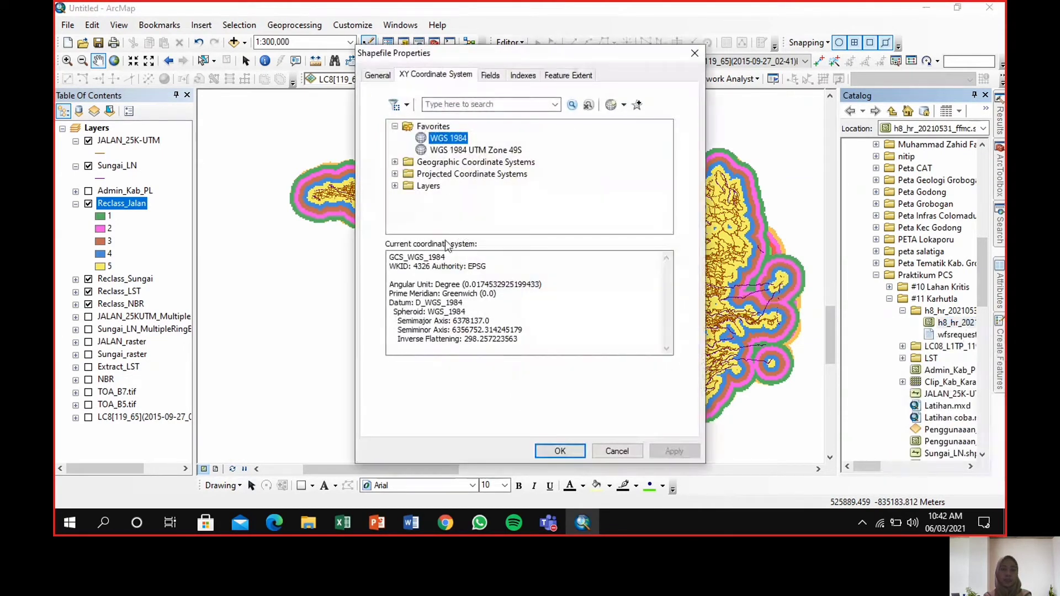
left_click_drag(445, 258, 381, 259)
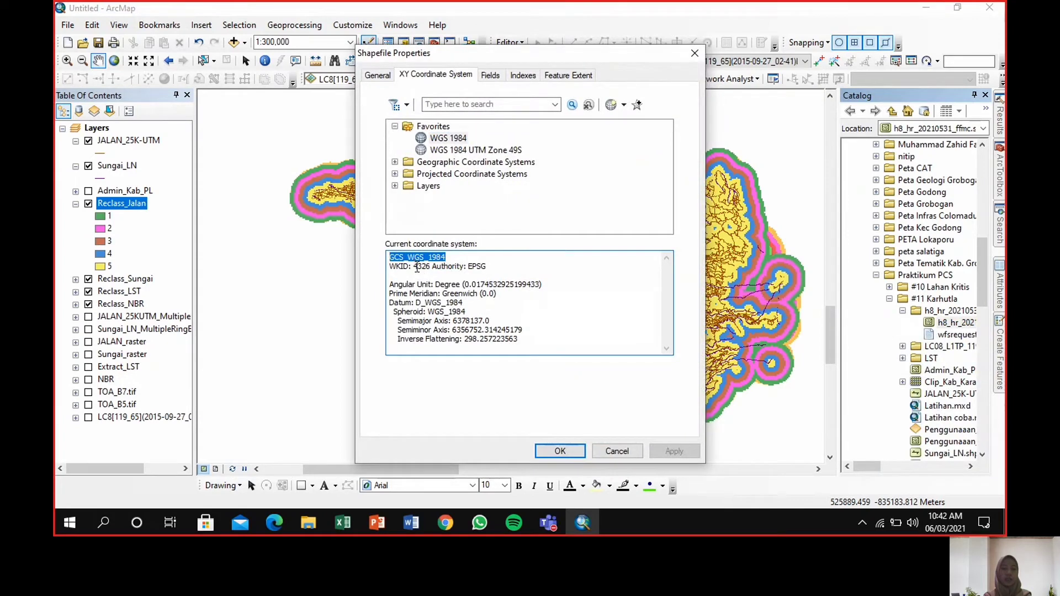
left_click(455, 258)
left_click(561, 451)
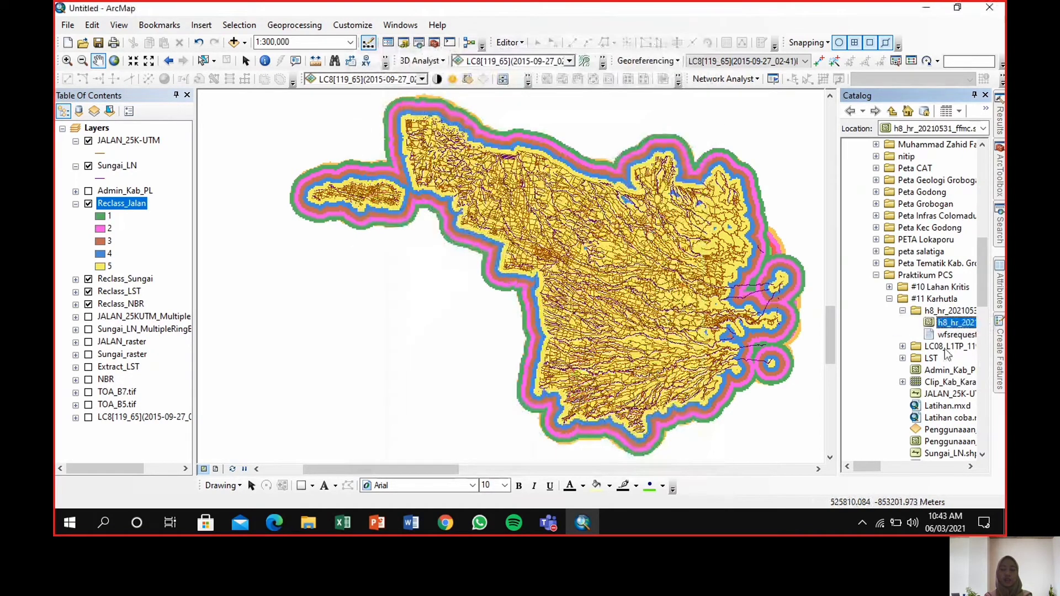
Add h8_hr_20210531_ffmc.shp to the map beneath Admin_Kab_PL and zoom to its extent.
left_click_drag(948, 324, 127, 194)
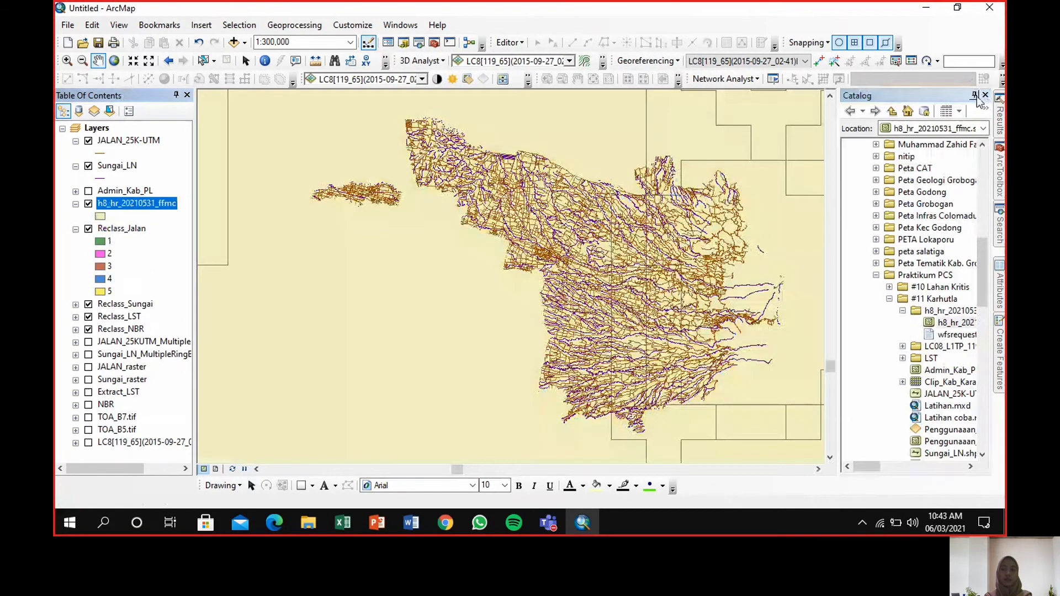
left_click(975, 95)
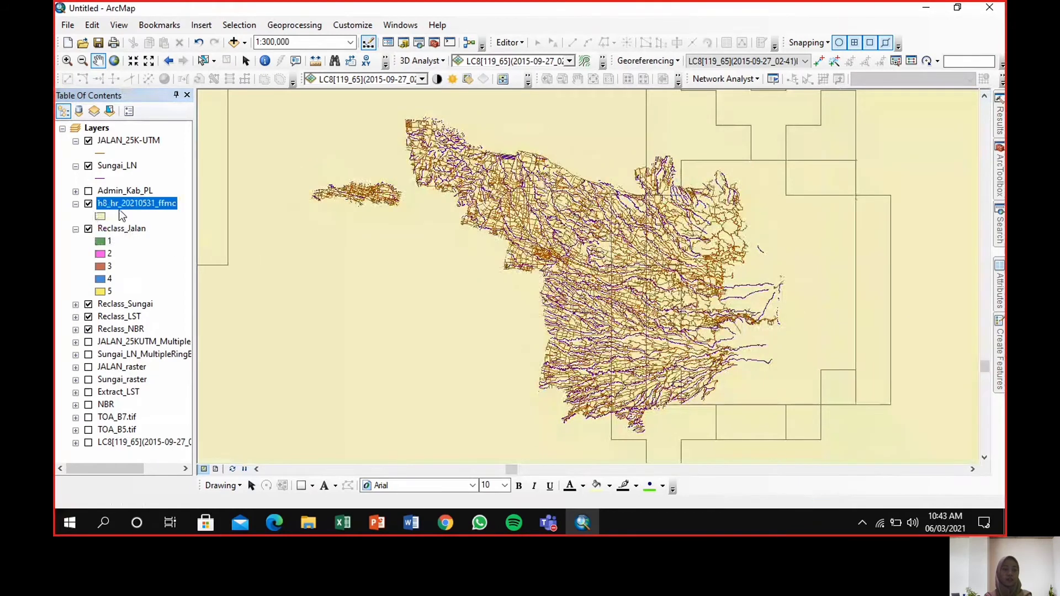
right_click(120, 204)
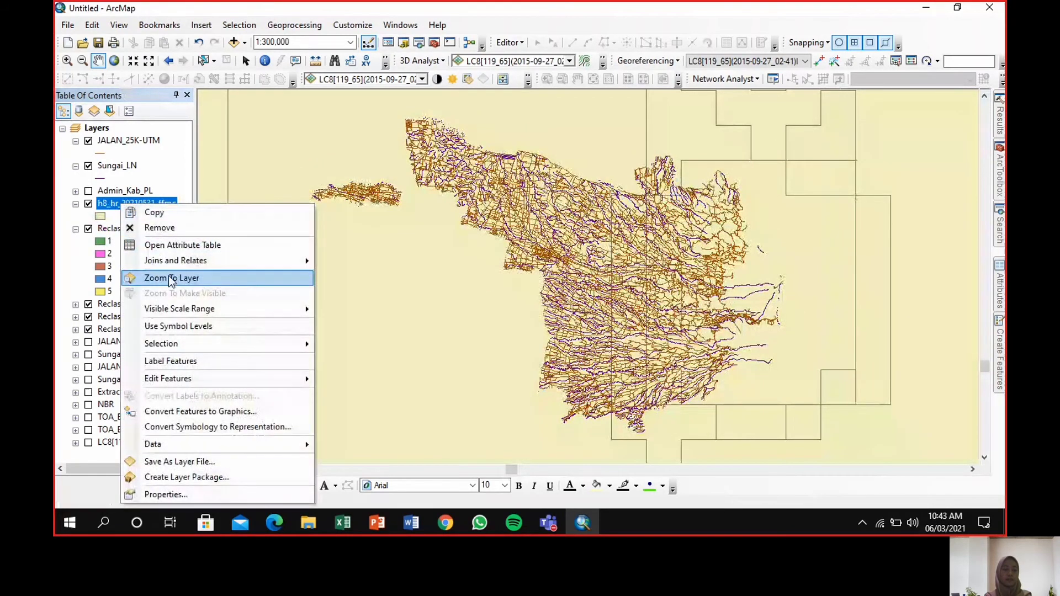
left_click(168, 278)
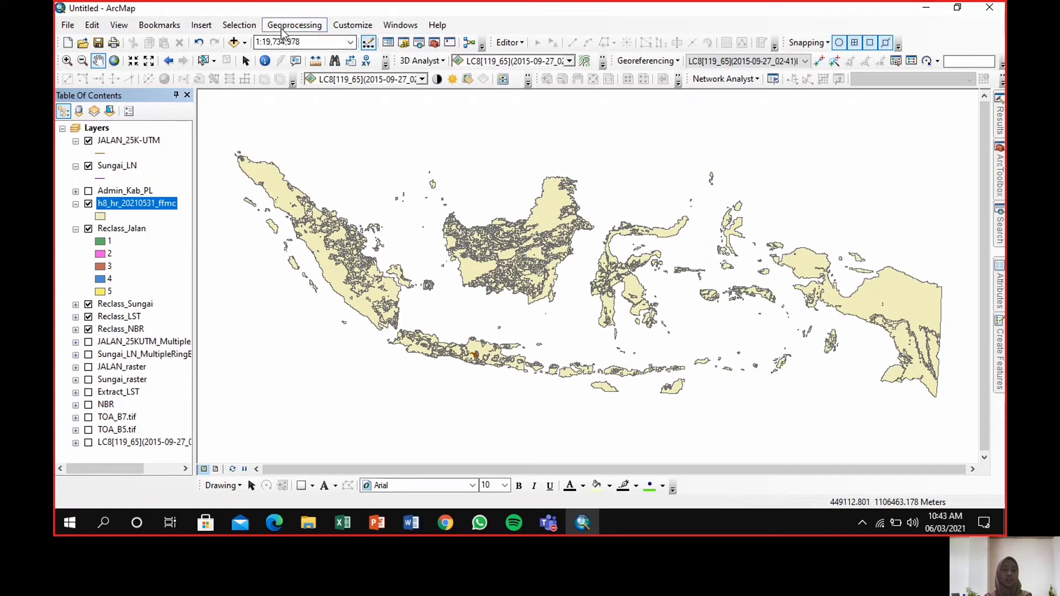
Clip h8_hr_20210531_ffmc with Admin_Kab_PL as the clip features, keeping the default output feature class.
left_click(310, 27)
left_click(295, 59)
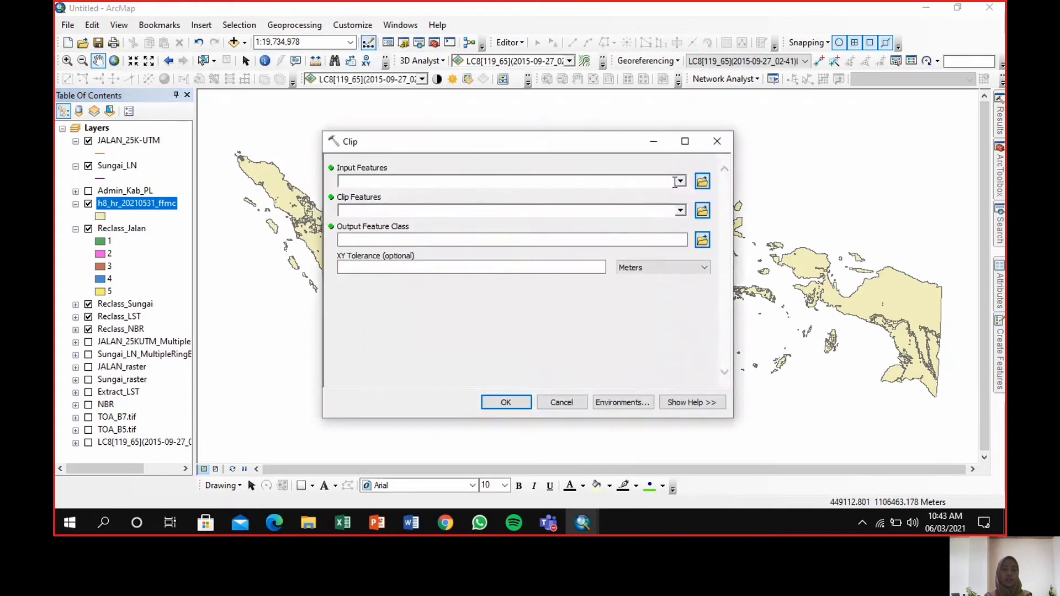
left_click(677, 182)
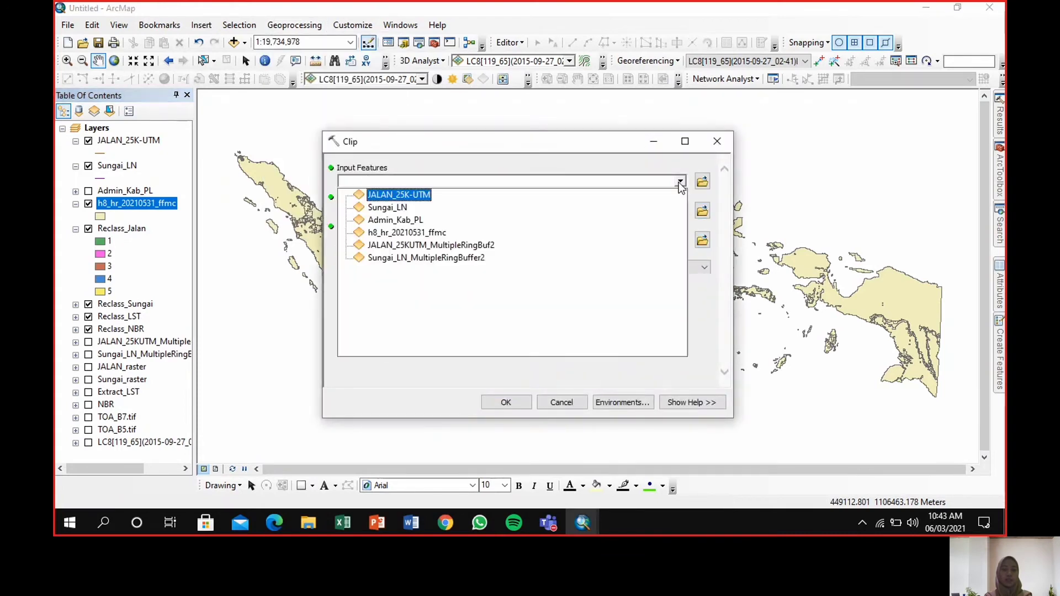
left_click(408, 233)
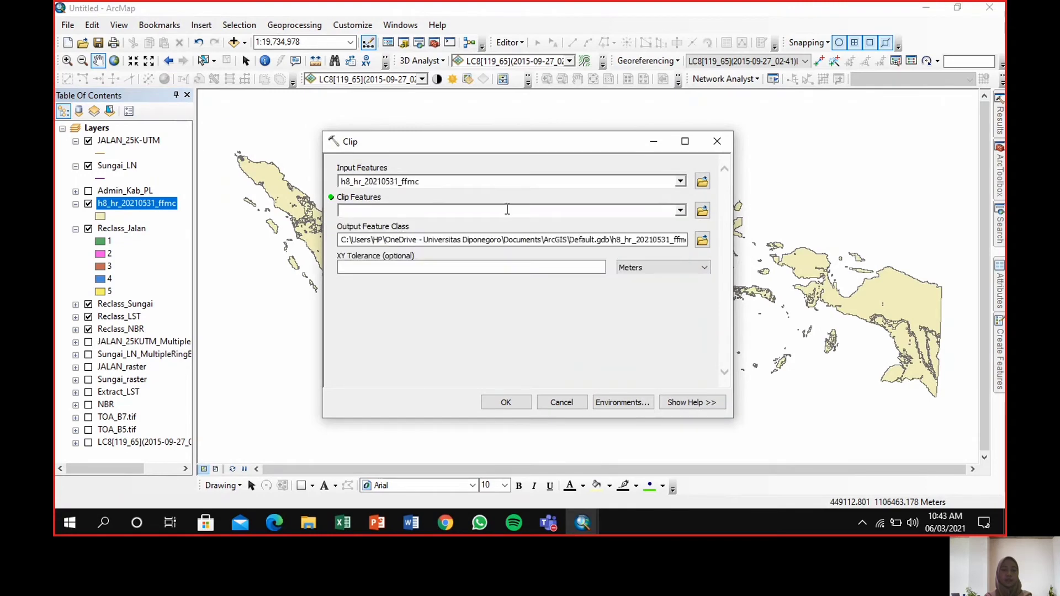
left_click(680, 211)
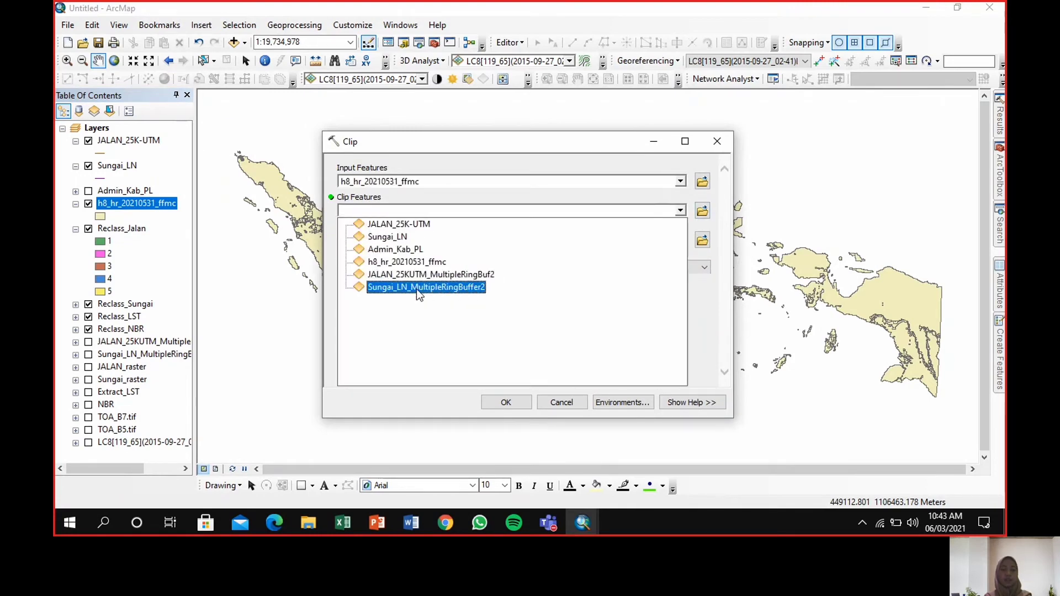
left_click(411, 249)
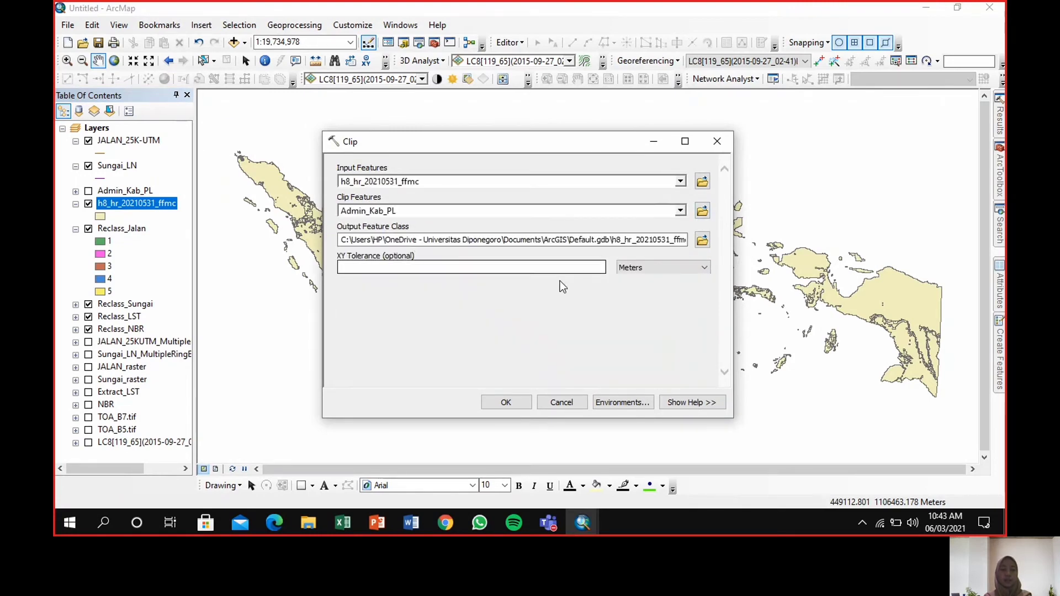
left_click(505, 403)
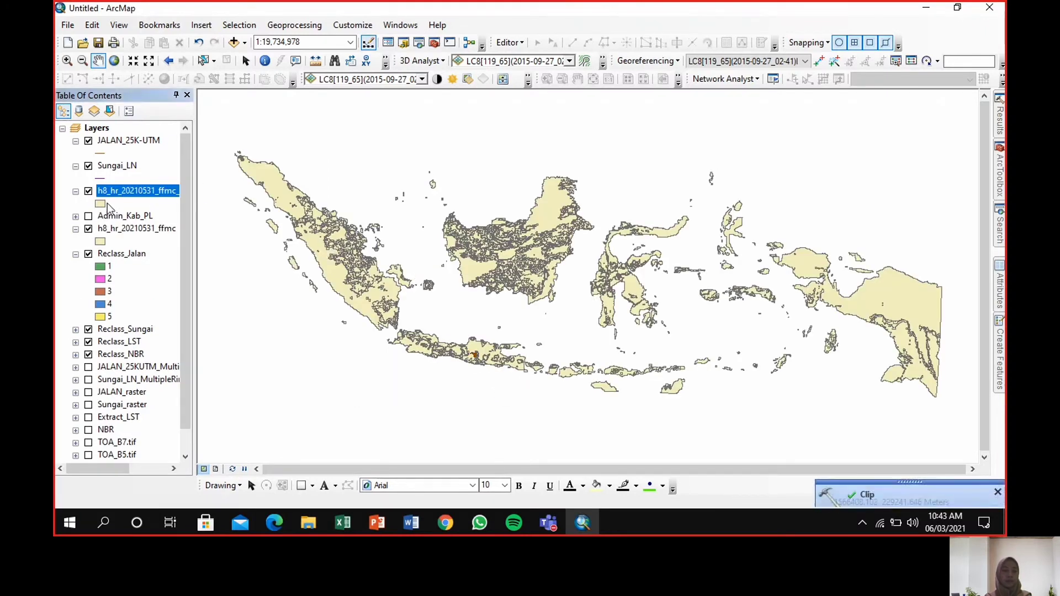
Hide the original h8_hr_20210531_ffmc layer and keep its clipped version displayed.
left_click(89, 191)
left_click(102, 192)
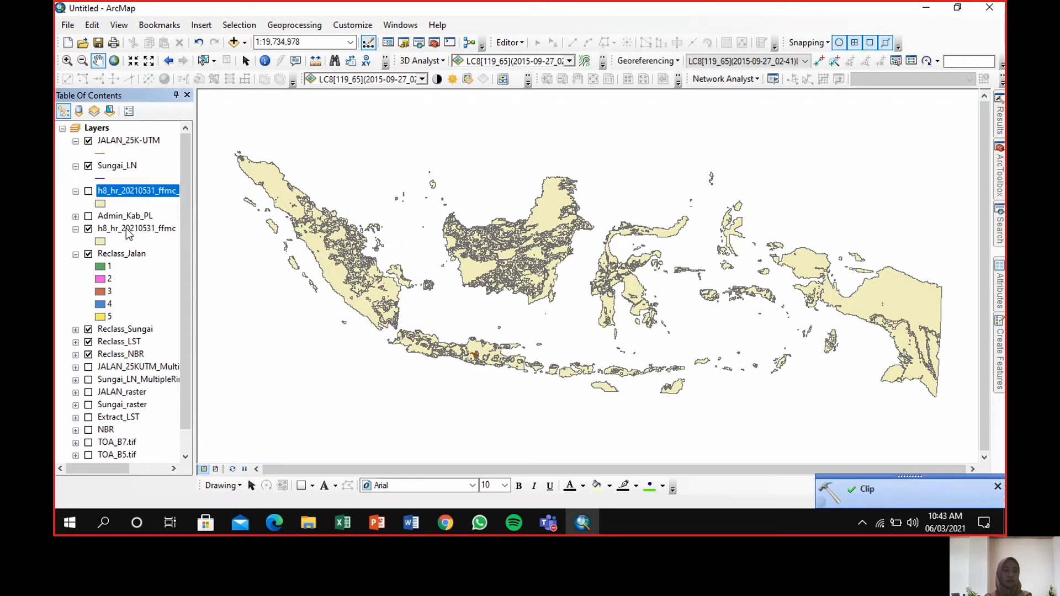
left_click(88, 191)
left_click(89, 228)
Rename the clipped layer Clip_karanganyar.
left_click(138, 195)
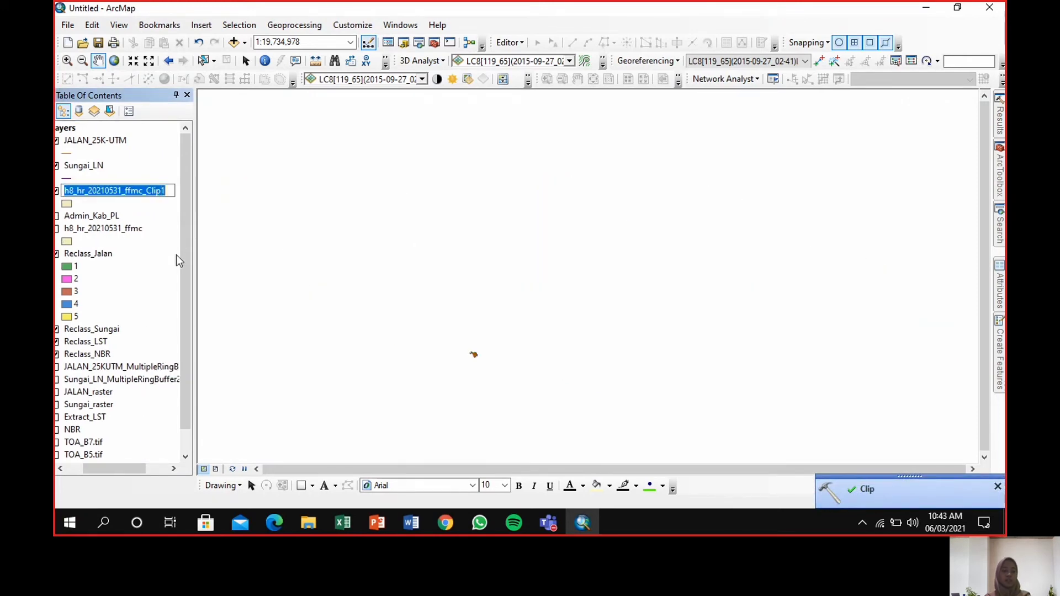
type("Clip")
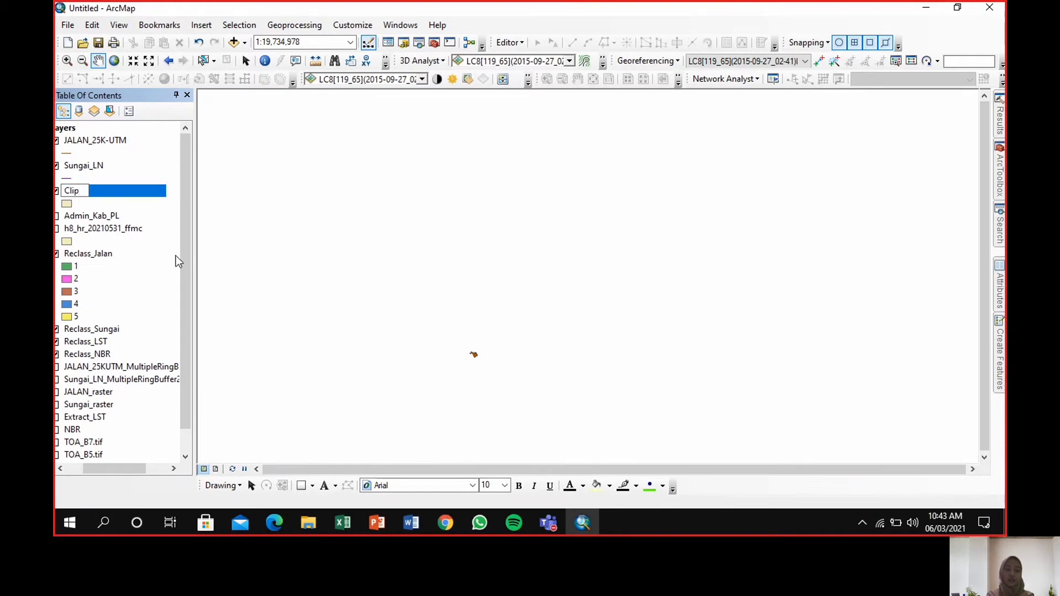
type("_karangan")
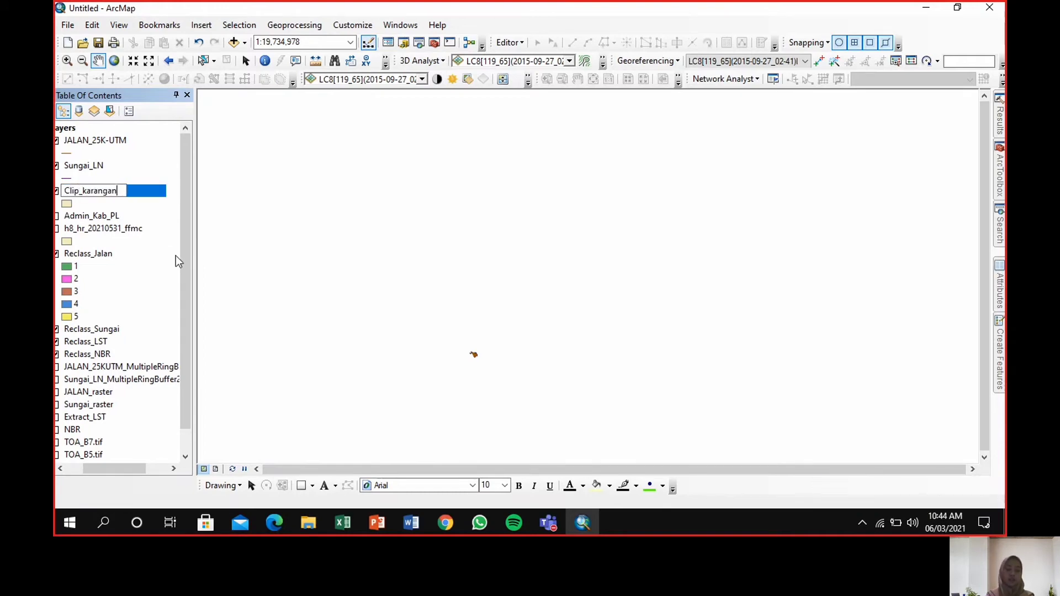
type("yar")
key("Return")
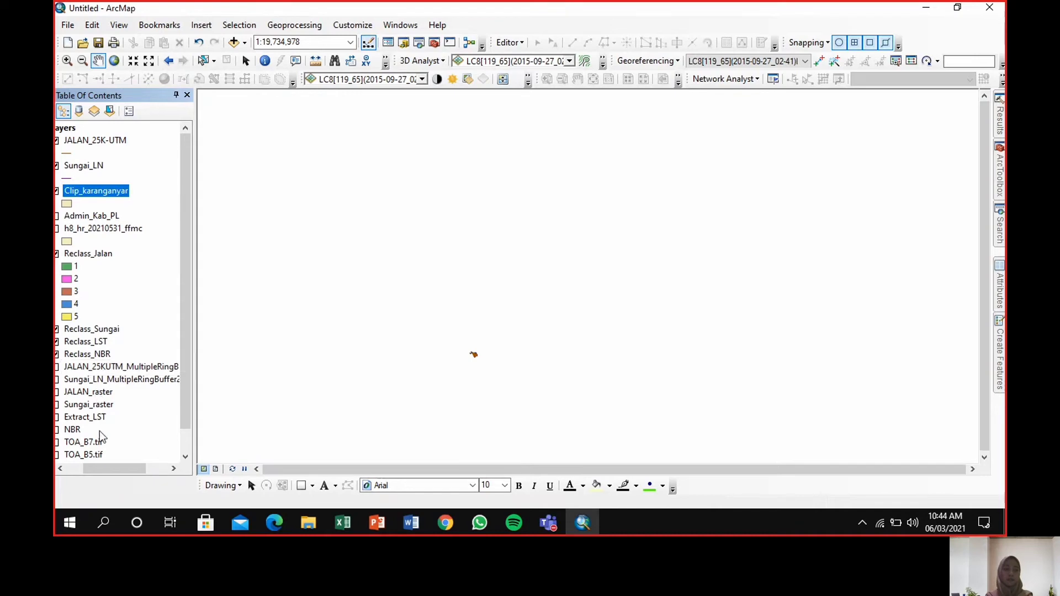
Symbolize Clip_karanganyar with graduated colors, using GRIDCODE as the value field.
left_click(59, 468)
right_click(119, 191)
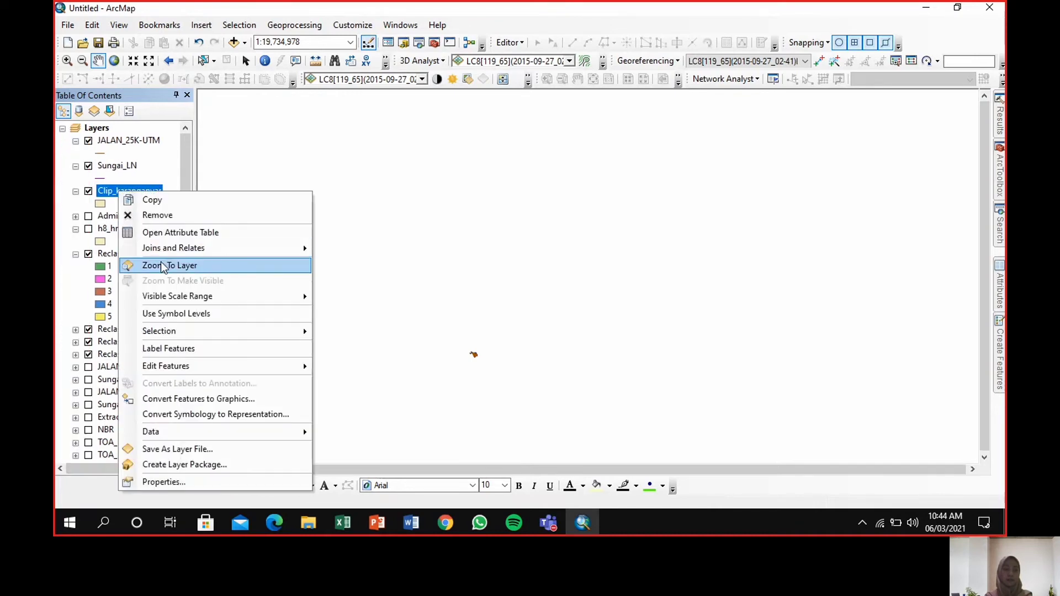
left_click(164, 266)
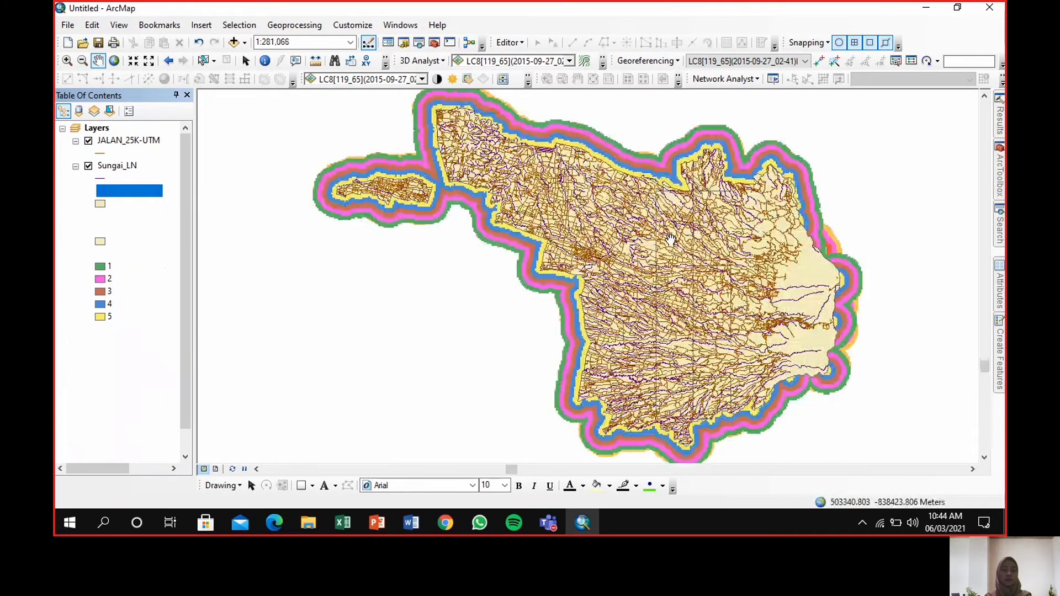
right_click(127, 193)
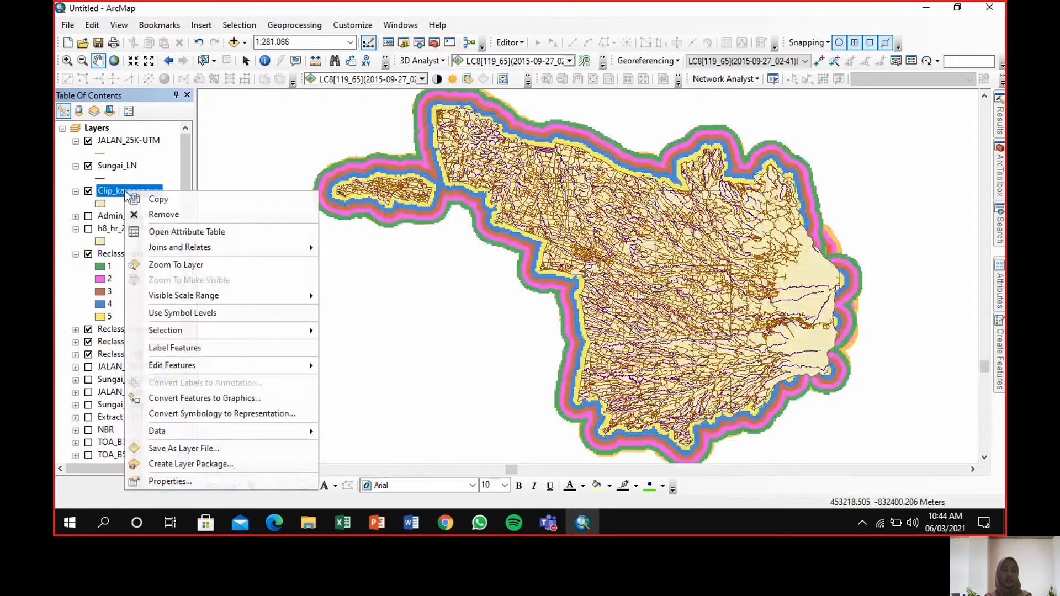
left_click(180, 480)
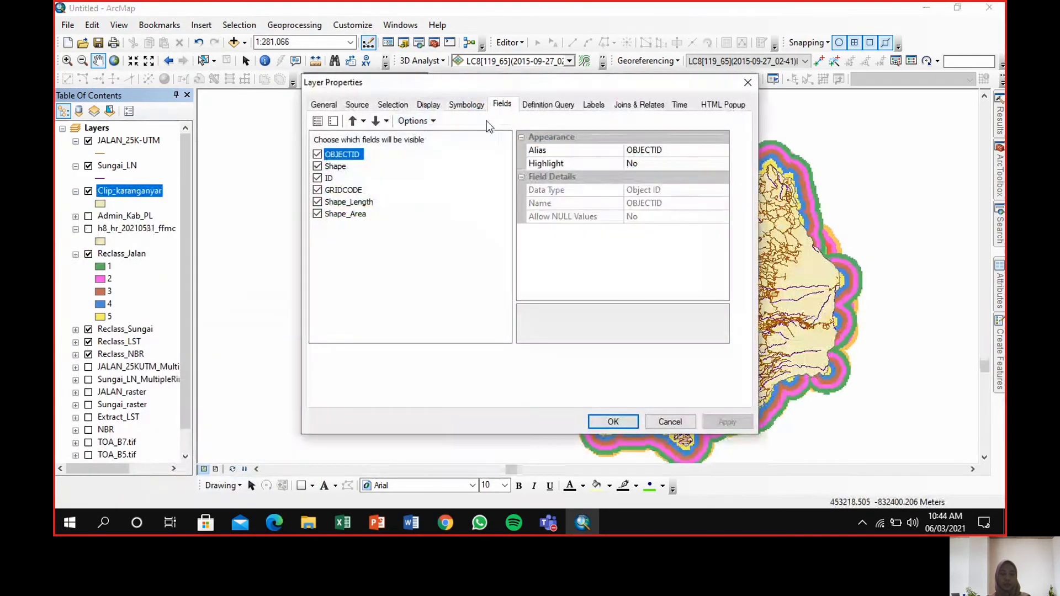
left_click(467, 105)
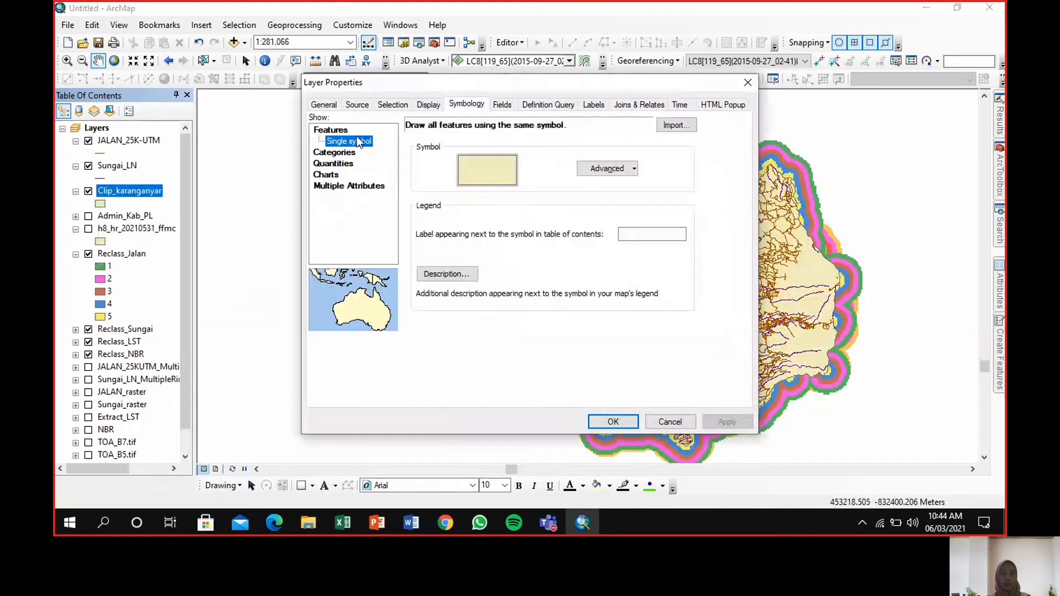
left_click(334, 164)
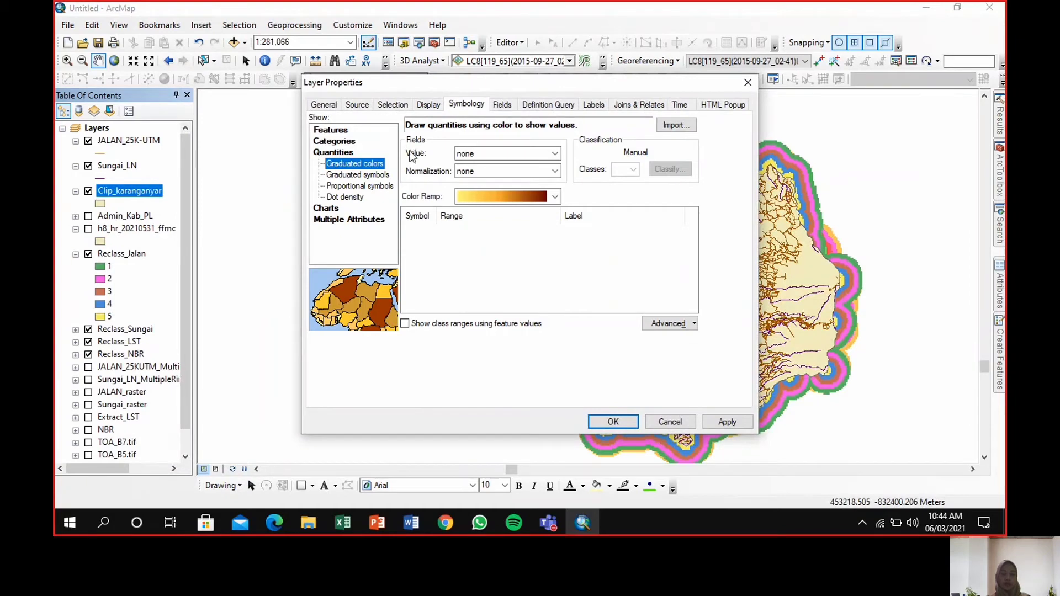
left_click(554, 154)
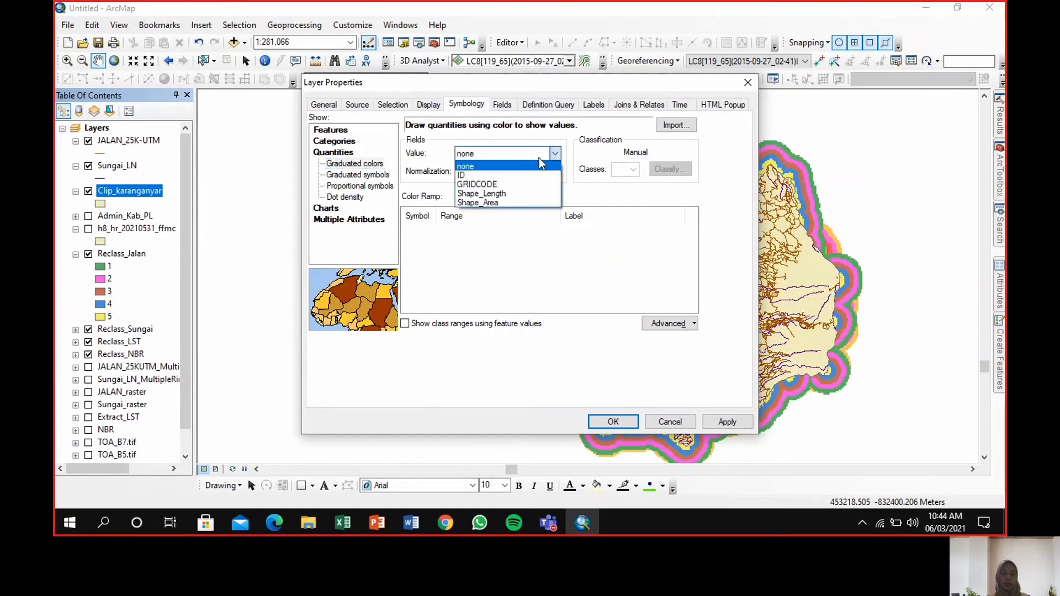
left_click(493, 185)
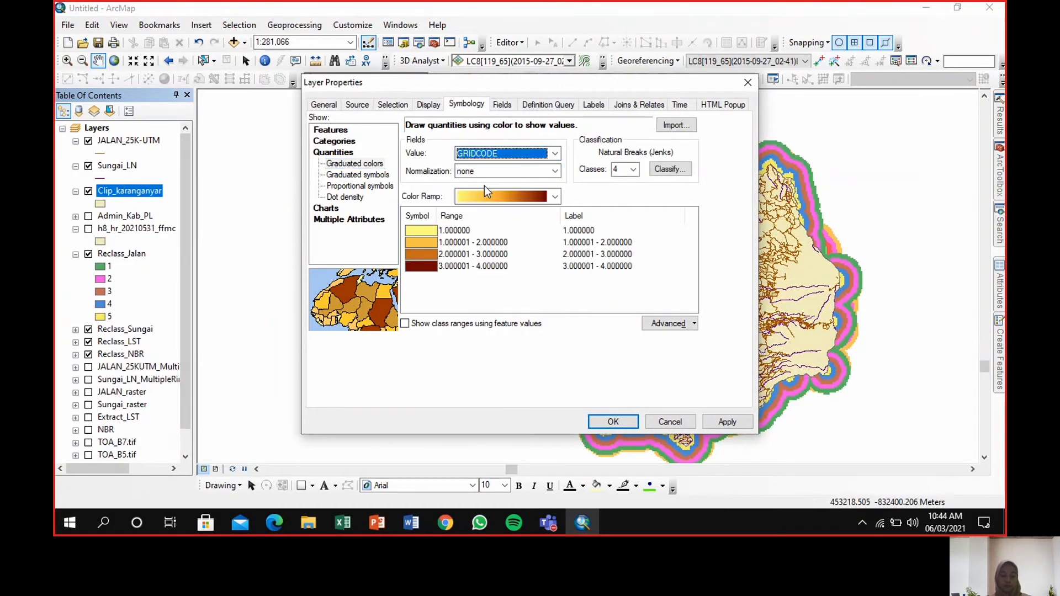
Label the four GRIDCODE classes 1, 2, 3 and 4 in ascending order and apply the symbology.
left_click(590, 232)
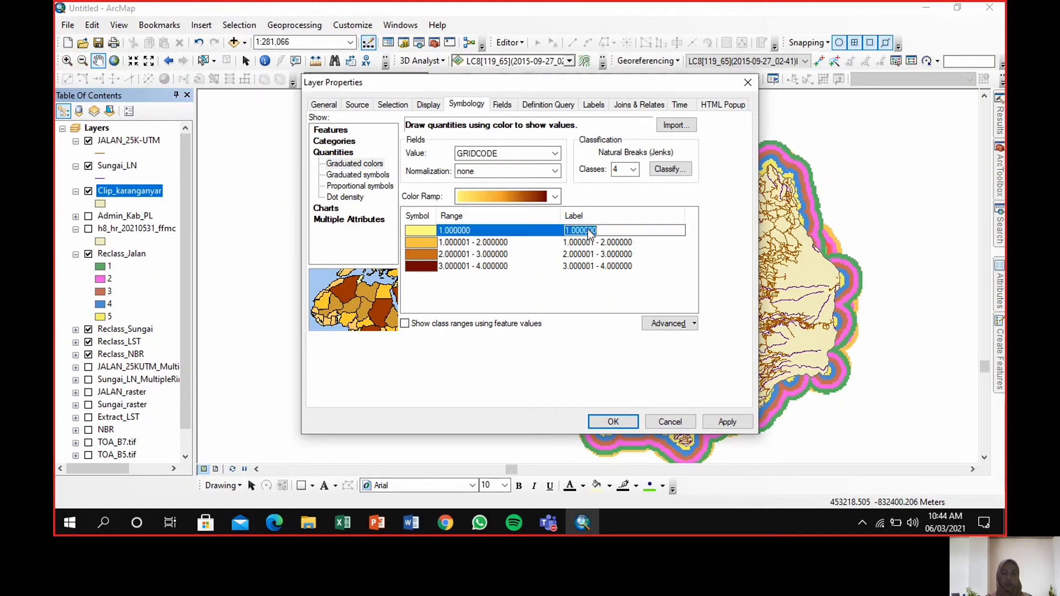
type("1")
left_click(581, 243)
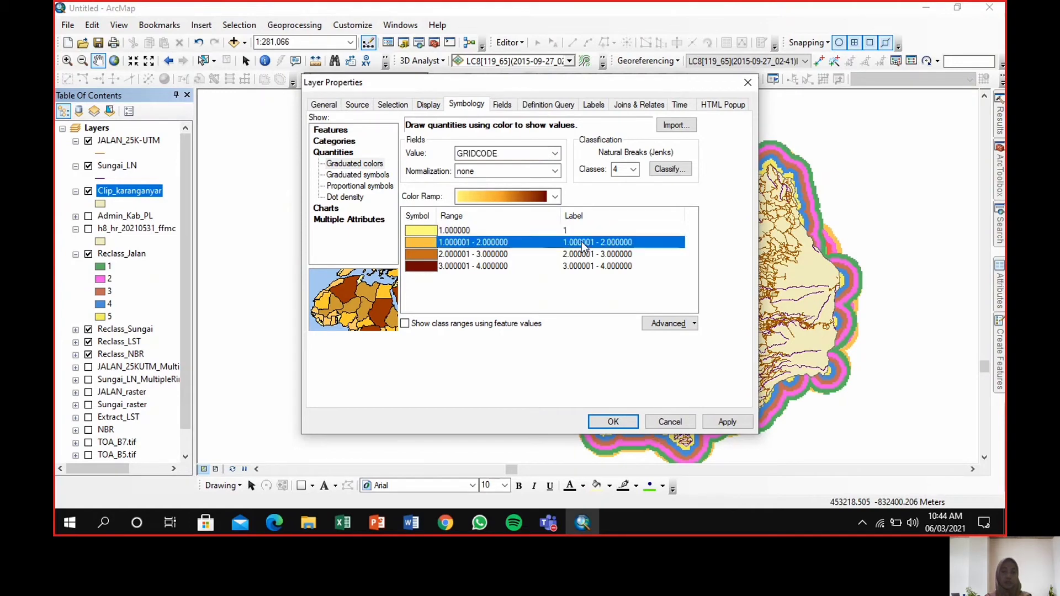
type("2")
left_click(584, 254)
type("3")
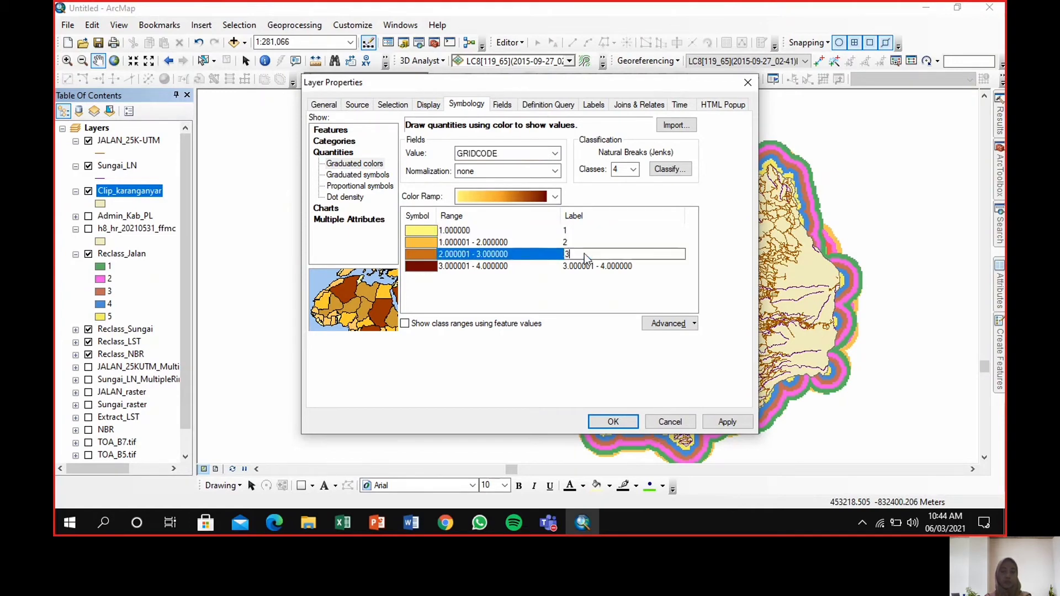
left_click(583, 267)
type("4")
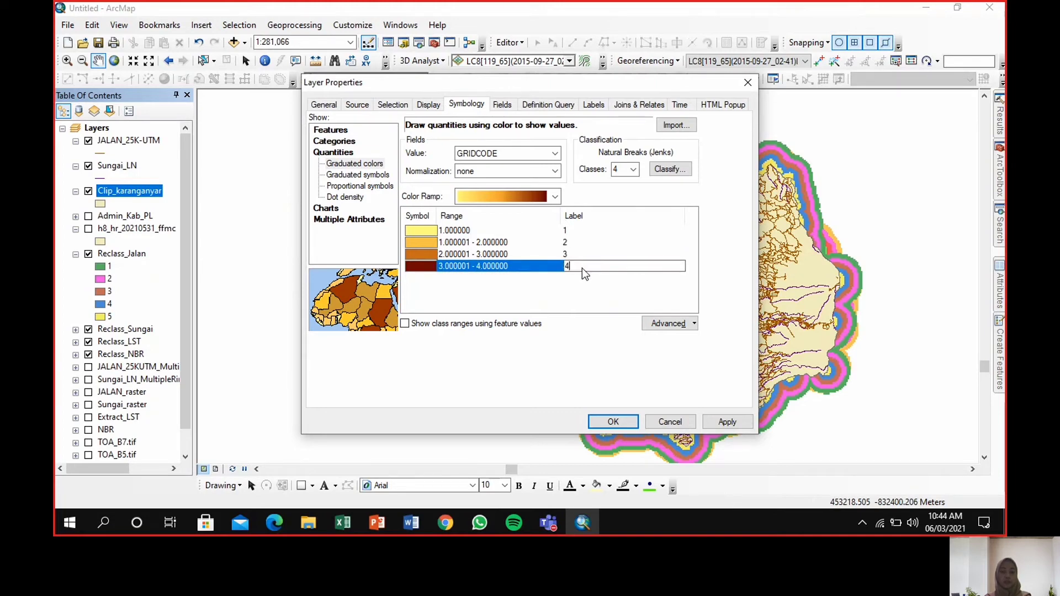
key("Return")
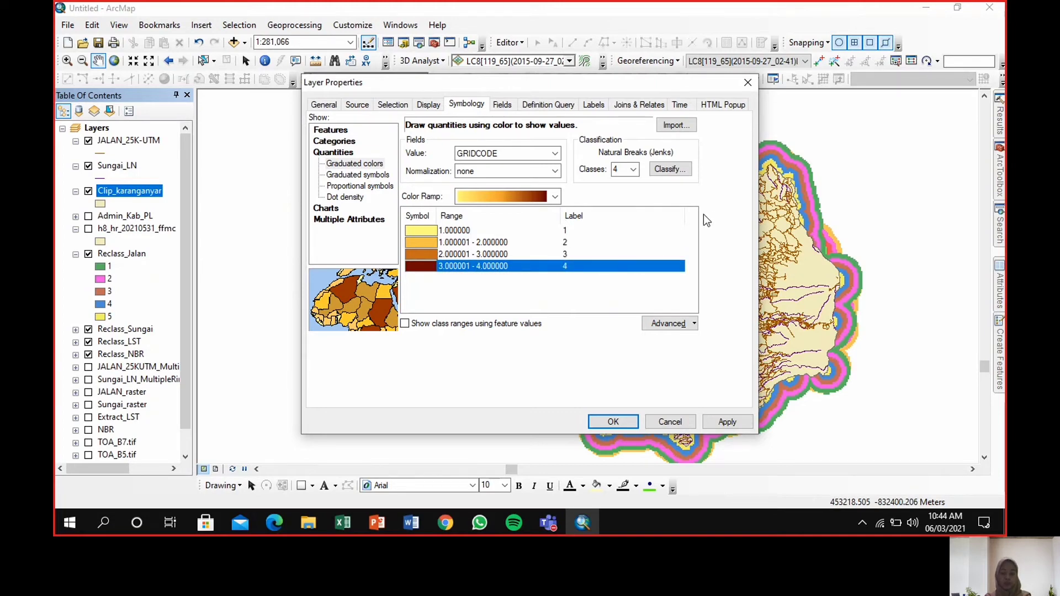
left_click(612, 421)
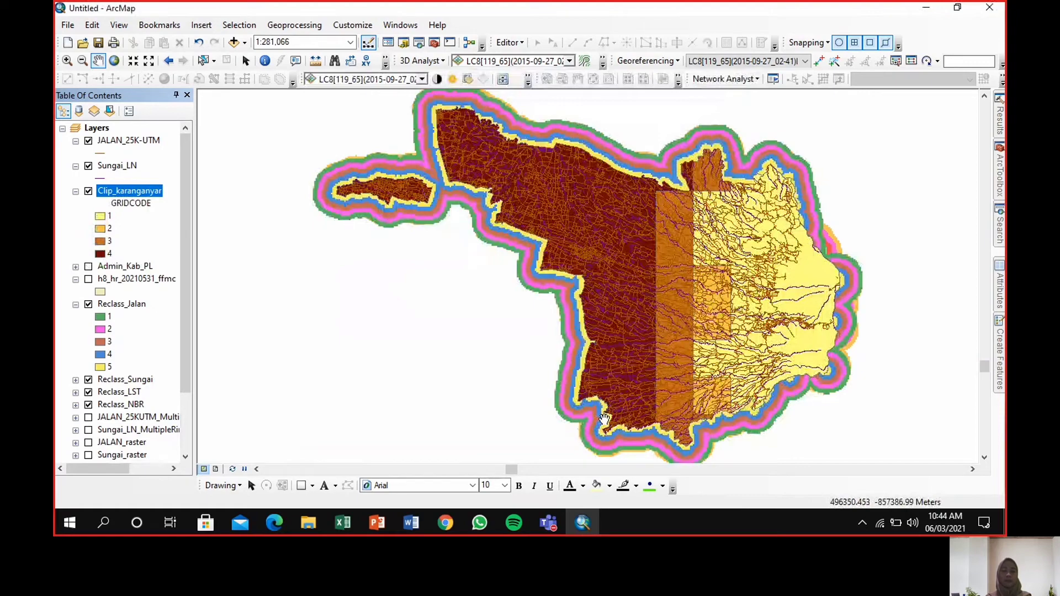
Convert Clip_karanganyar with Polygon to Raster, using GRIDCODE as the value field and keeping the default output and cell size.
left_click_drag(624, 266, 600, 269)
scroll(599, 268, "down", 1)
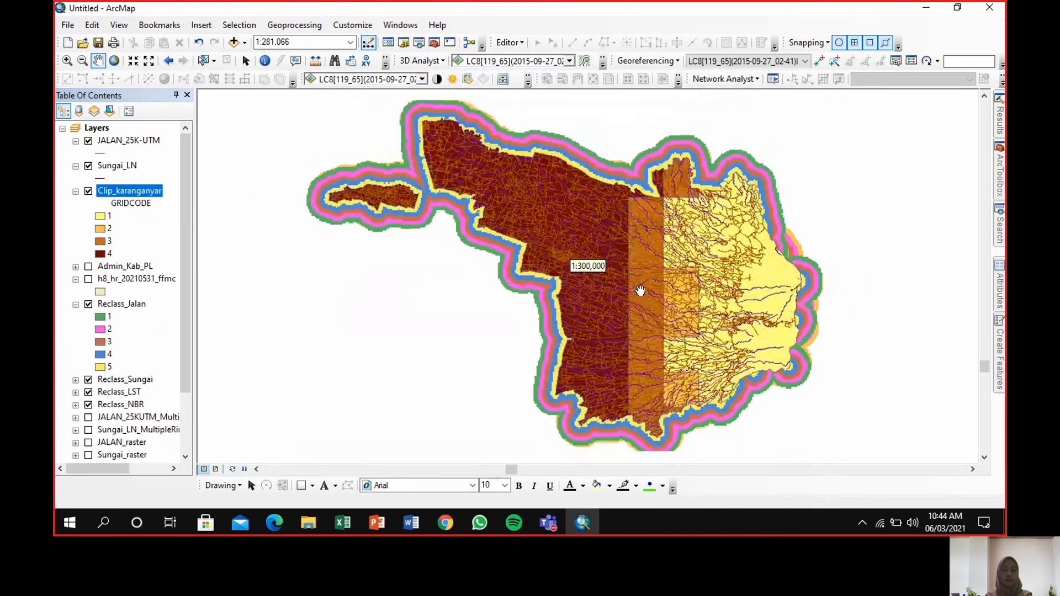
left_click_drag(654, 300, 647, 303)
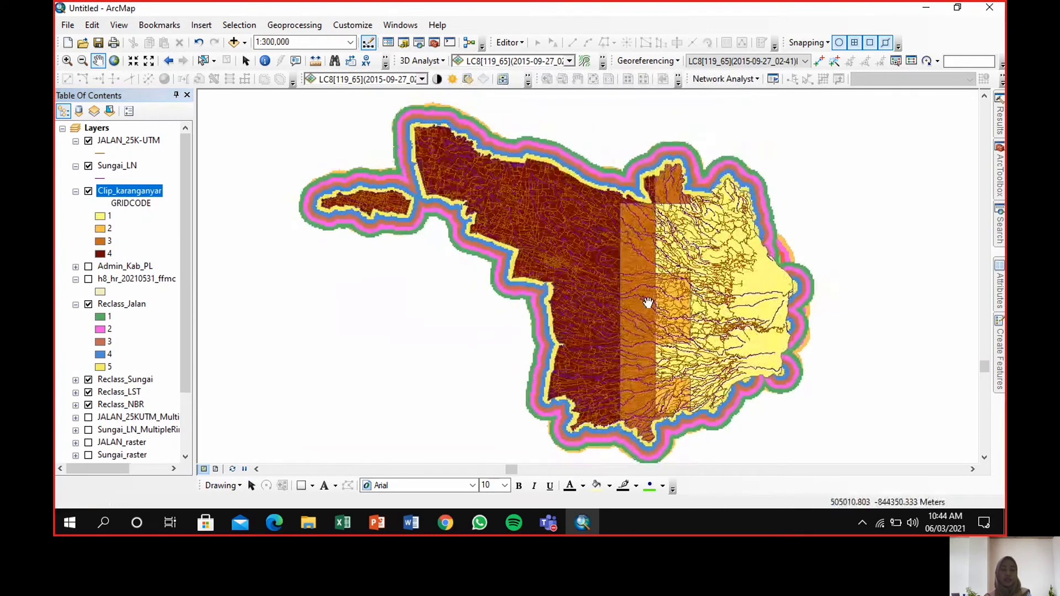
left_click(1001, 172)
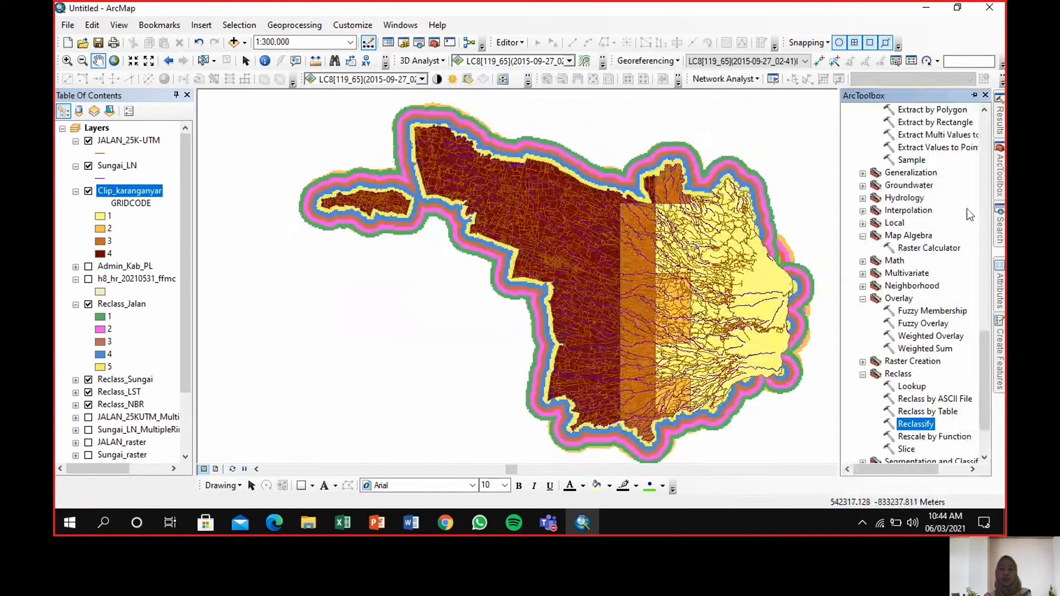
scroll(934, 300, "up", 15)
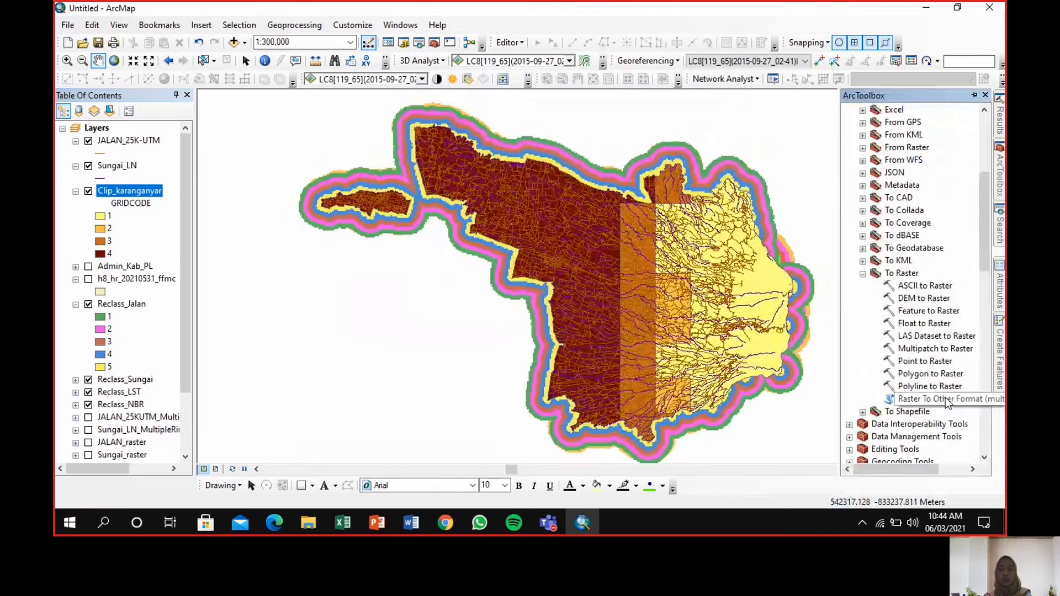
double_click(917, 376)
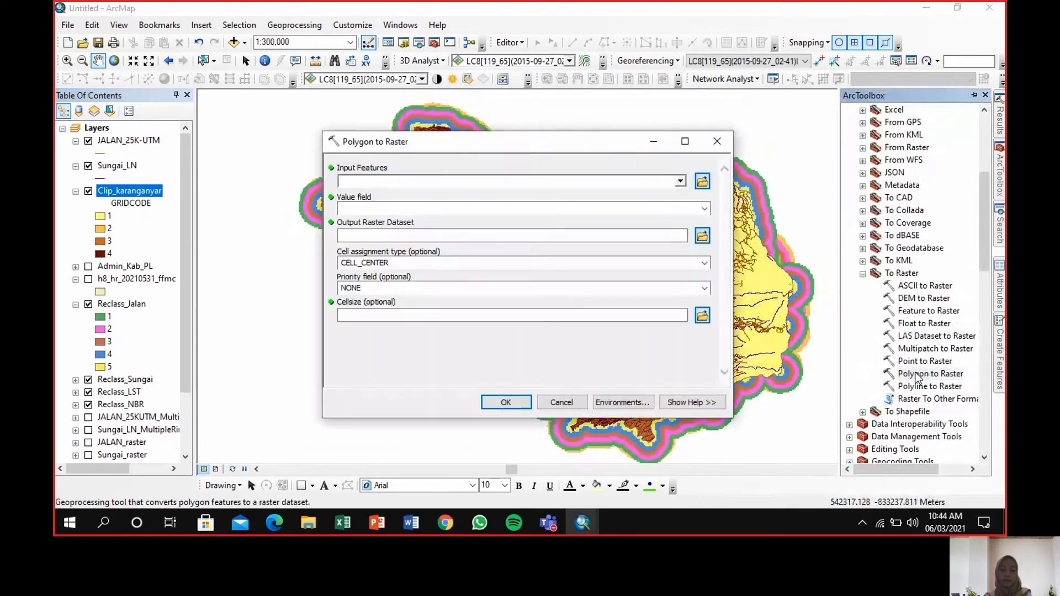
left_click(680, 183)
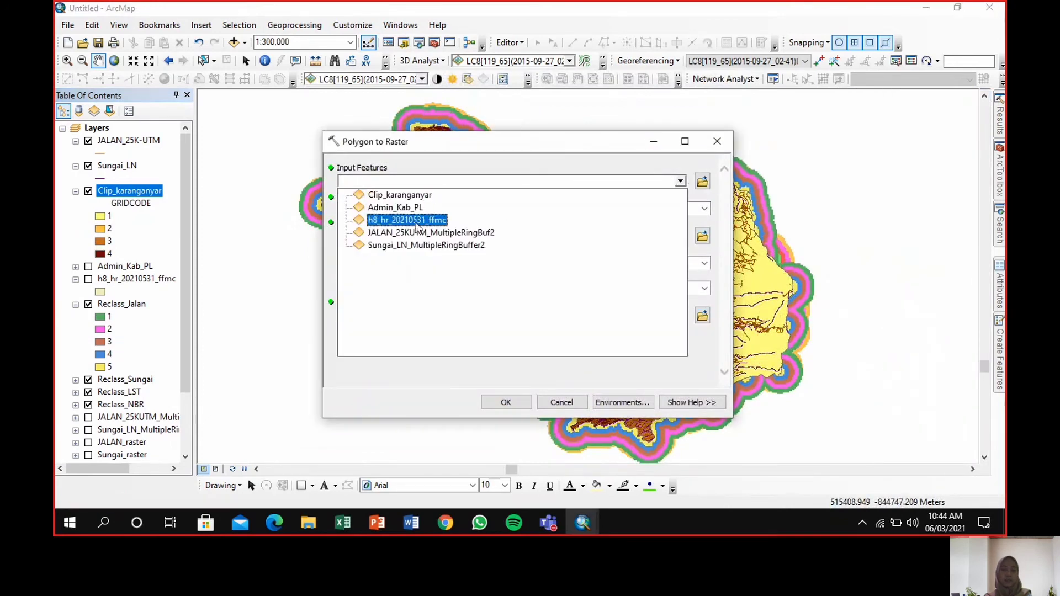
left_click(407, 188)
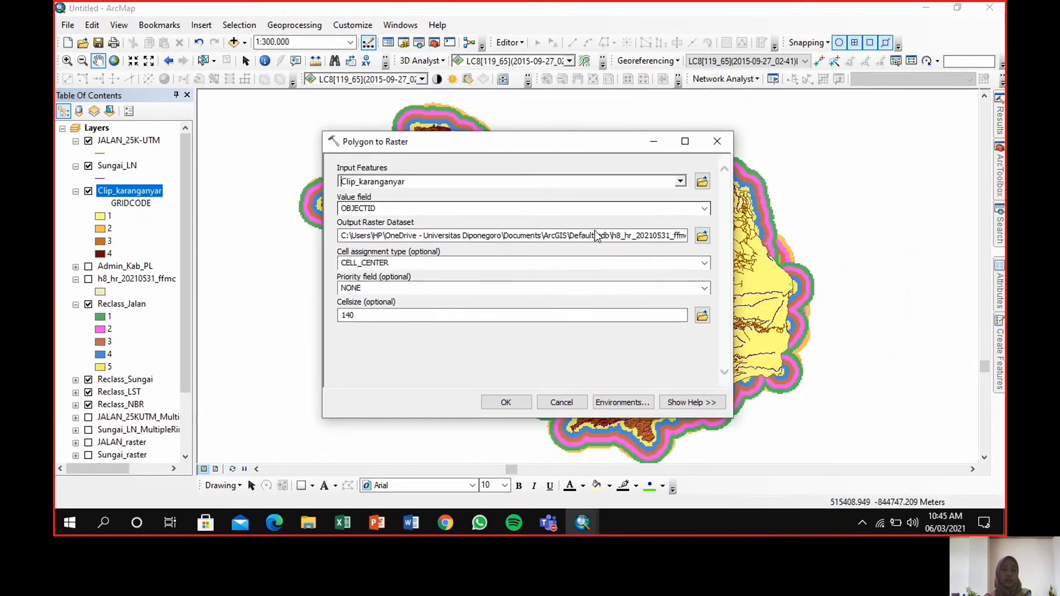
left_click(703, 209)
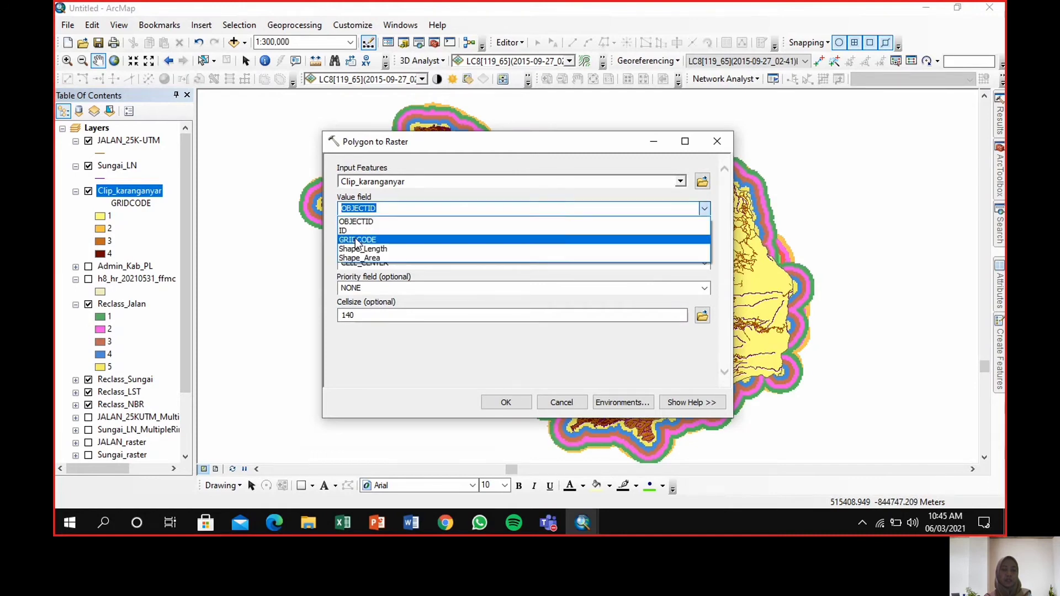
left_click(374, 241)
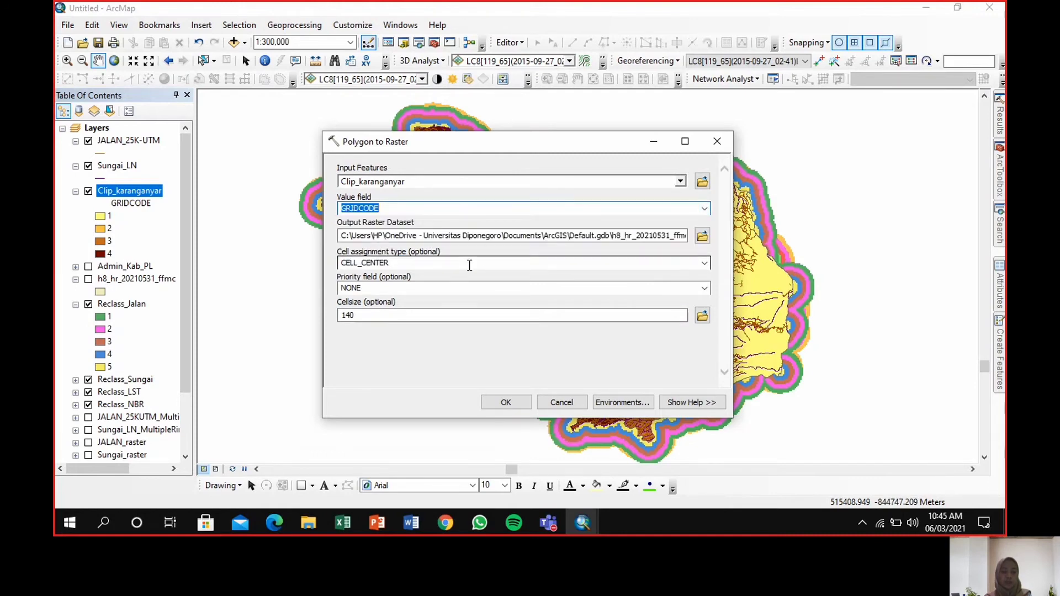
left_click(512, 402)
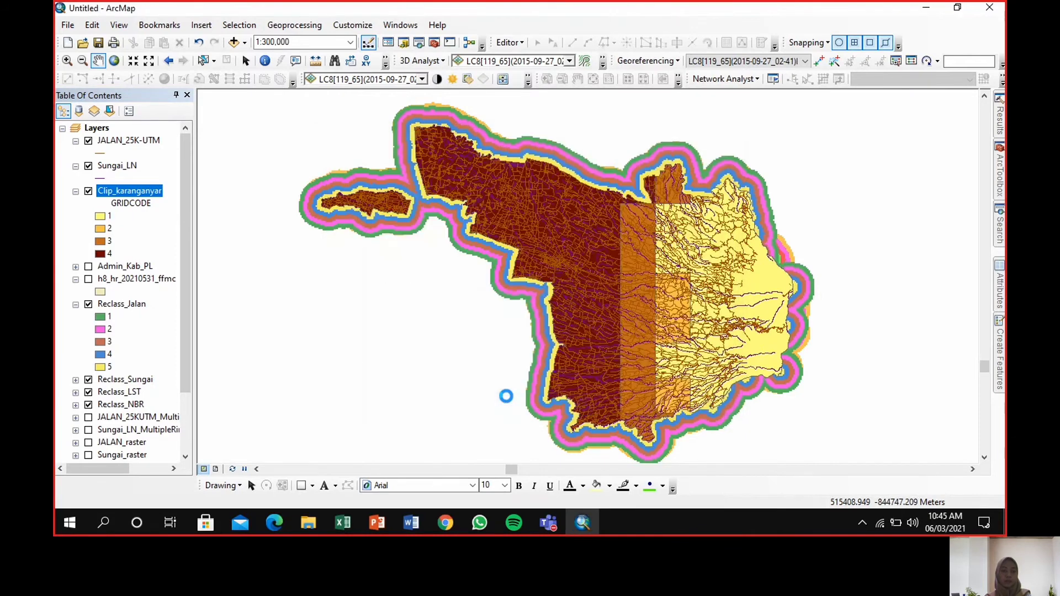
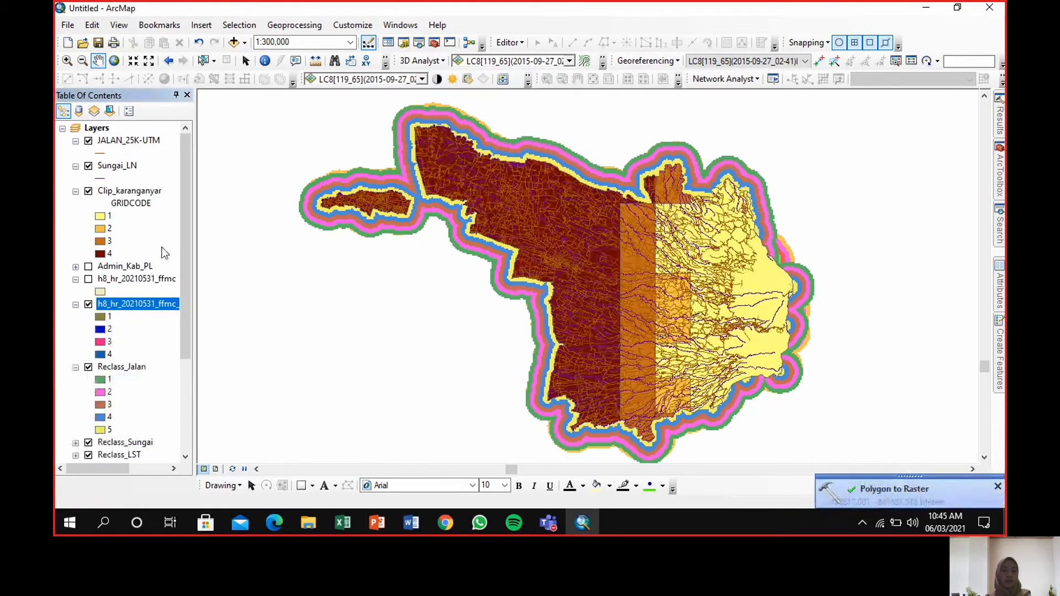
Rename the raster layer converted from the clipped FFMC polygons Kesulutan_api.
left_click(144, 304)
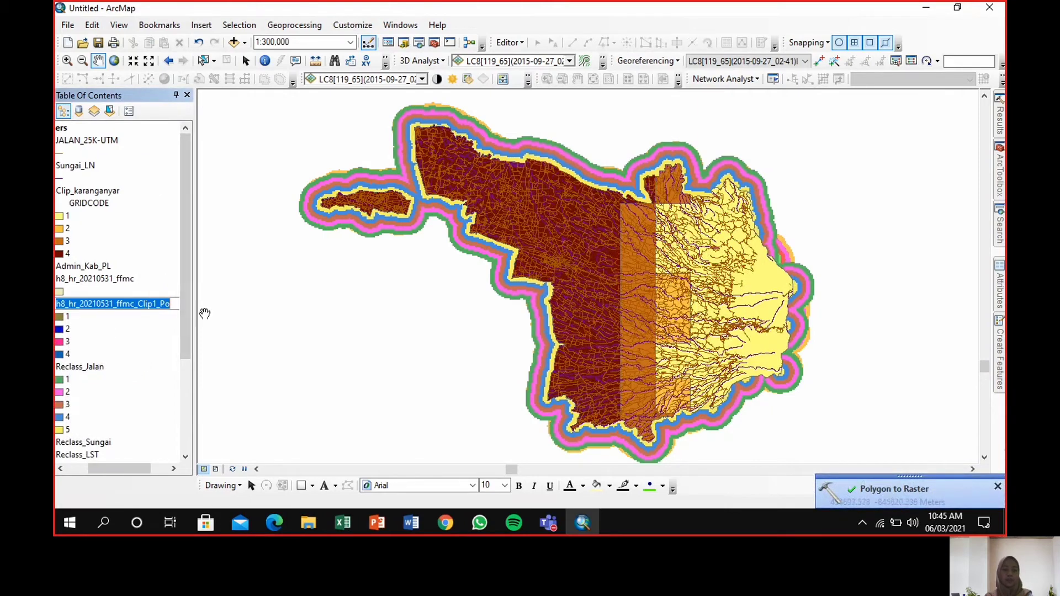
type("Kesulu")
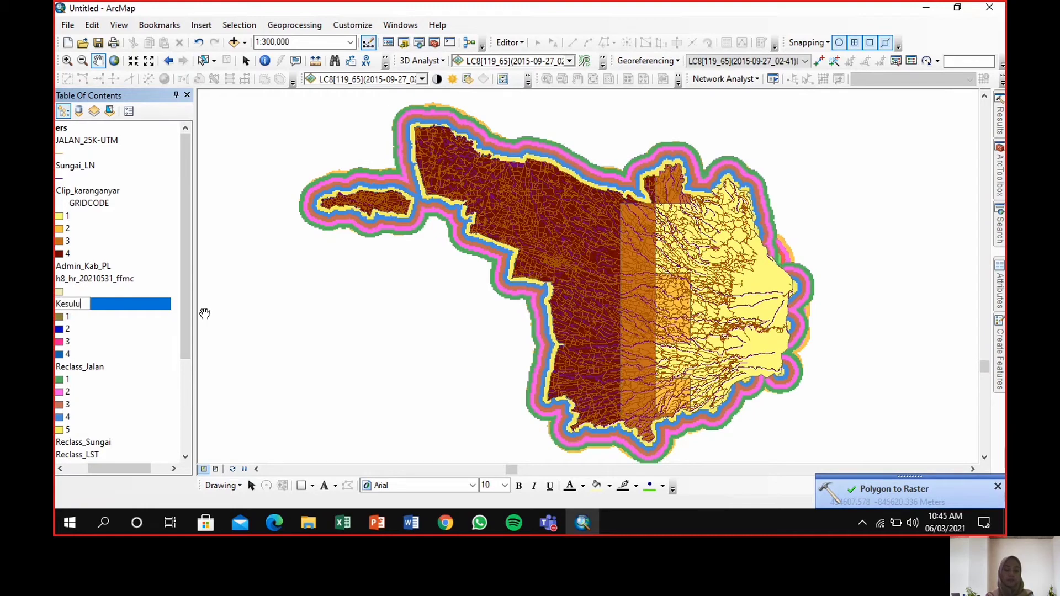
type("tan_a")
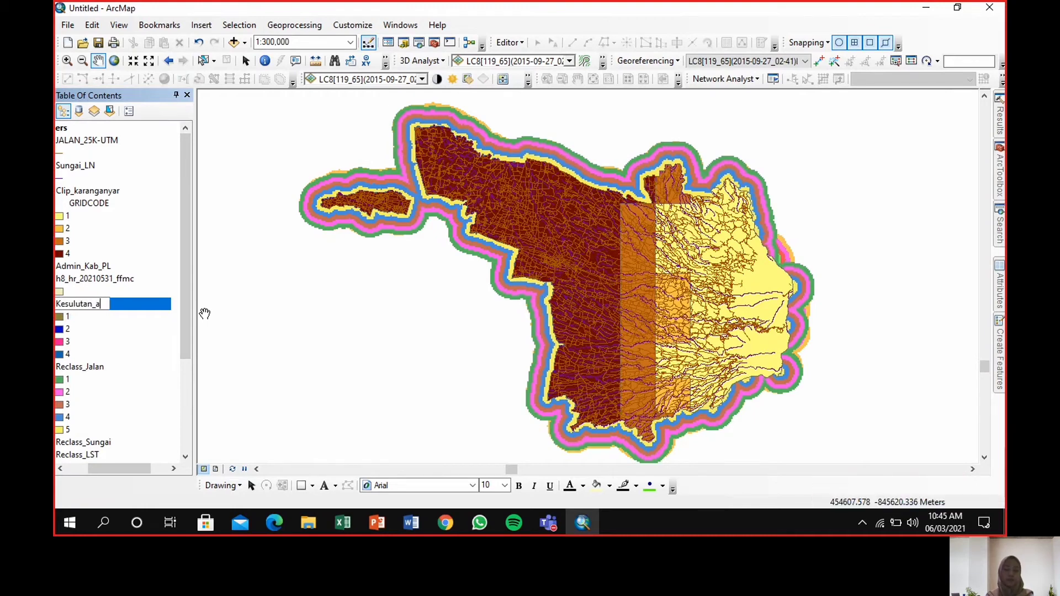
type("pi")
key("Return")
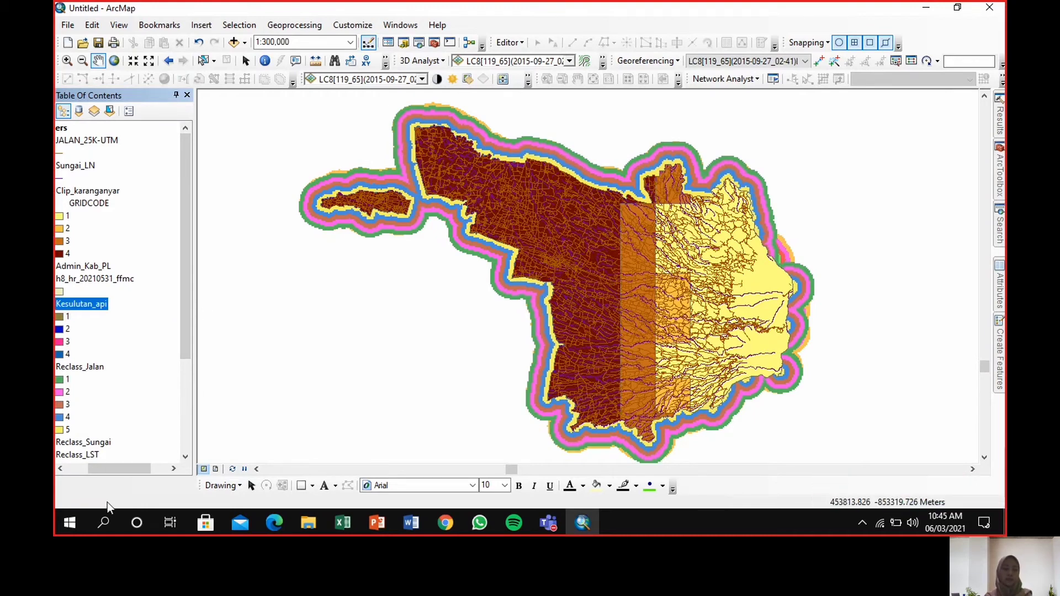
left_click_drag(114, 468, 92, 468)
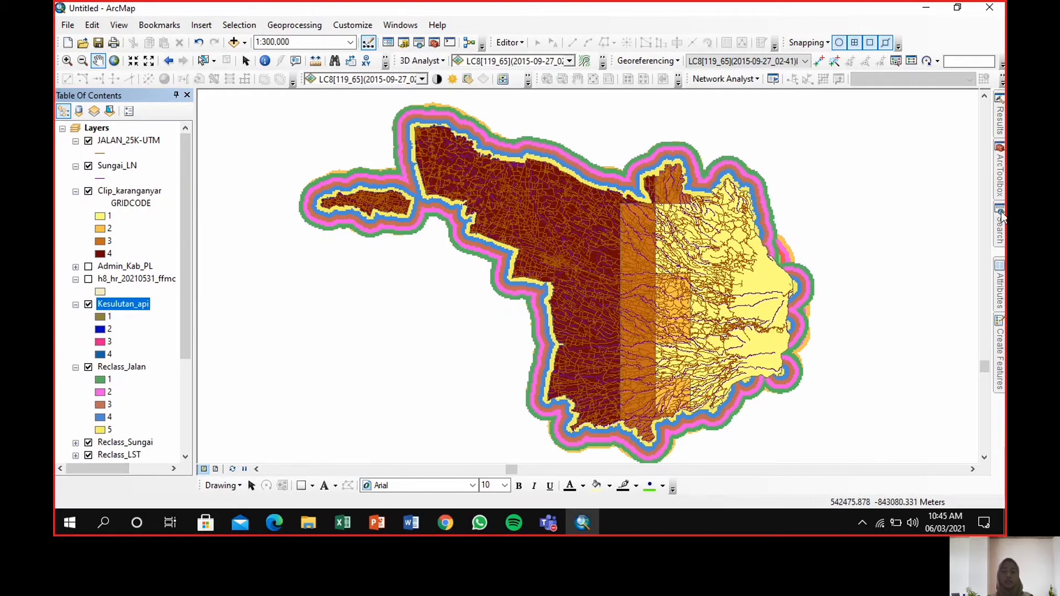
Reclassify the Kesulutan_api raster on its Value field using four equal-interval classes with new values 1 to 4, keeping the default output.
left_click(1000, 172)
scroll(905, 387, "down", 15)
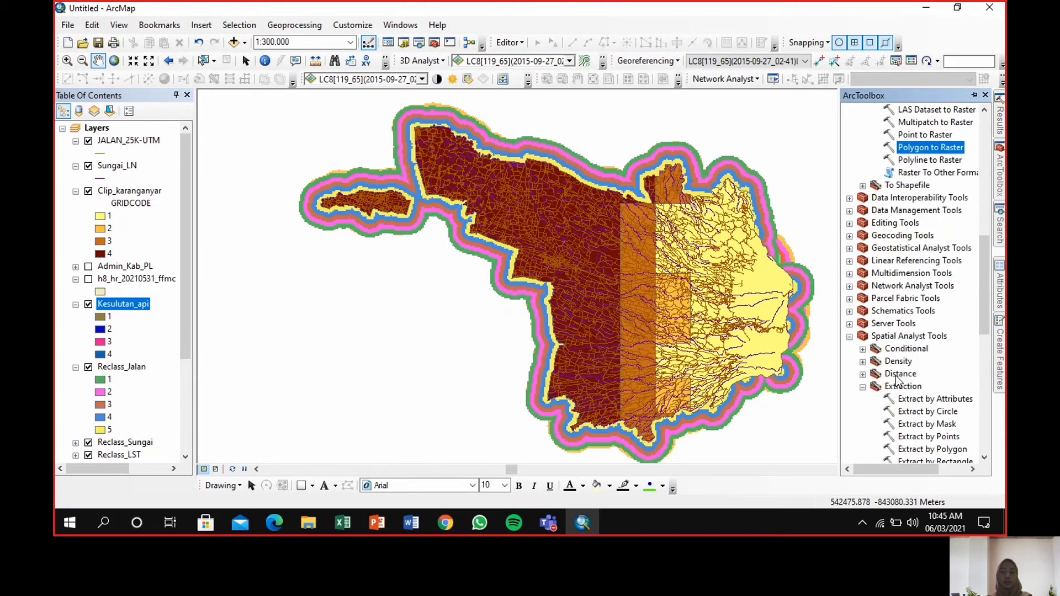
left_click(914, 349)
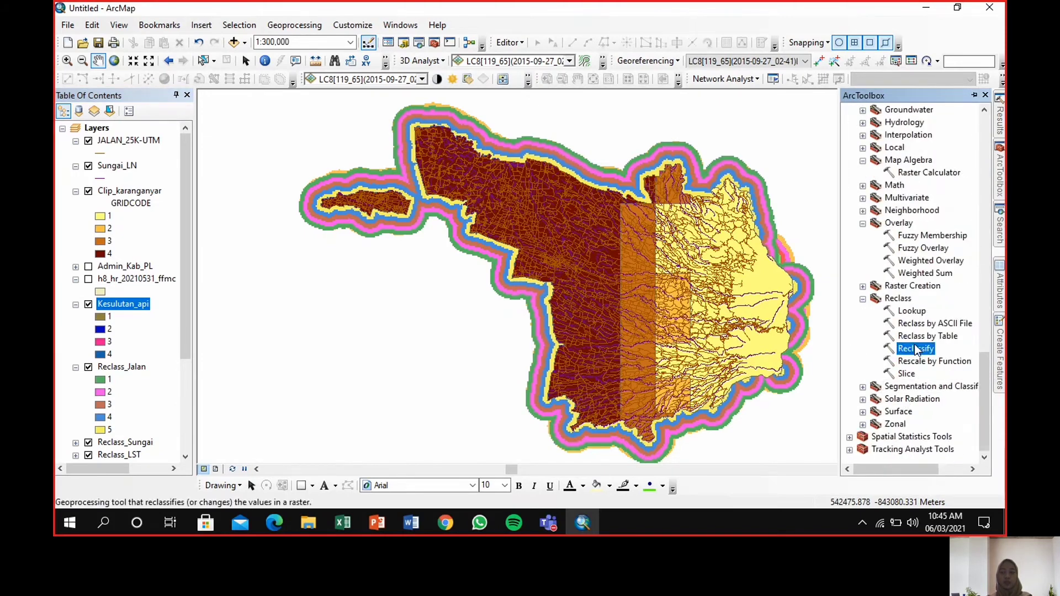
double_click(915, 349)
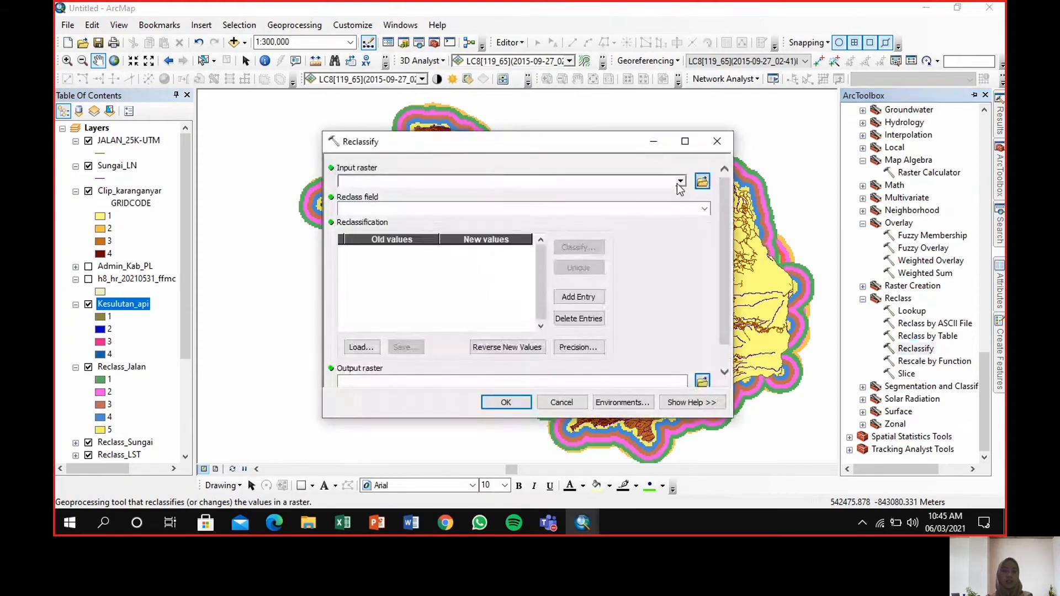
left_click(680, 182)
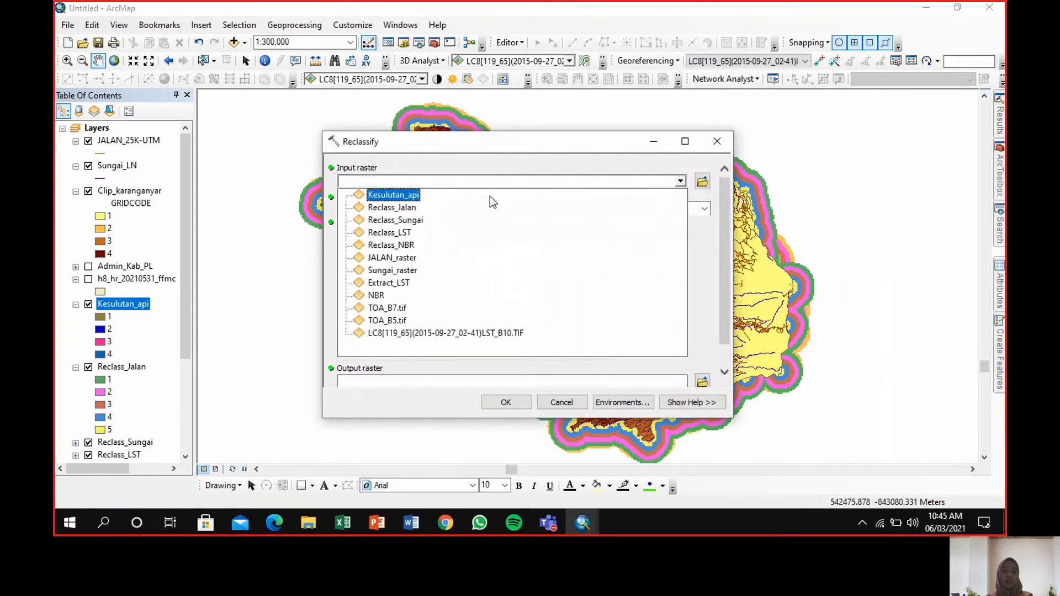
left_click(402, 197)
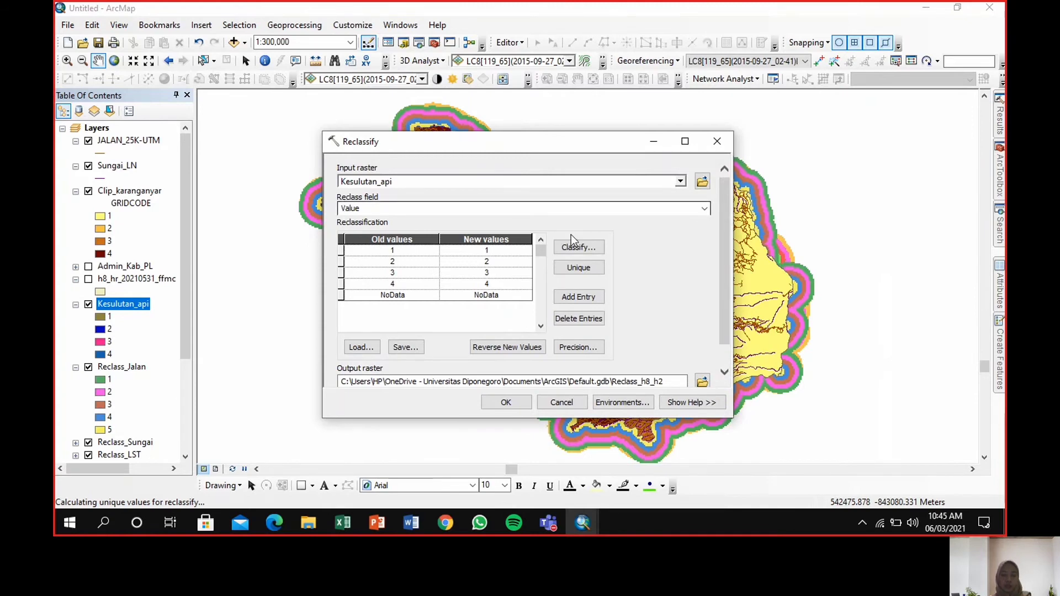
left_click(579, 247)
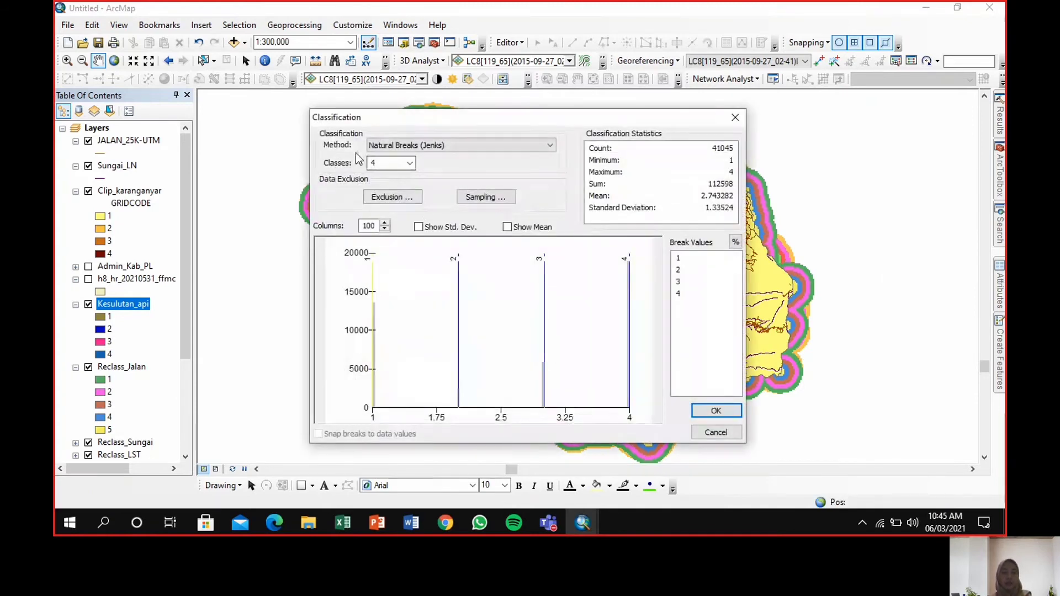
left_click(459, 151)
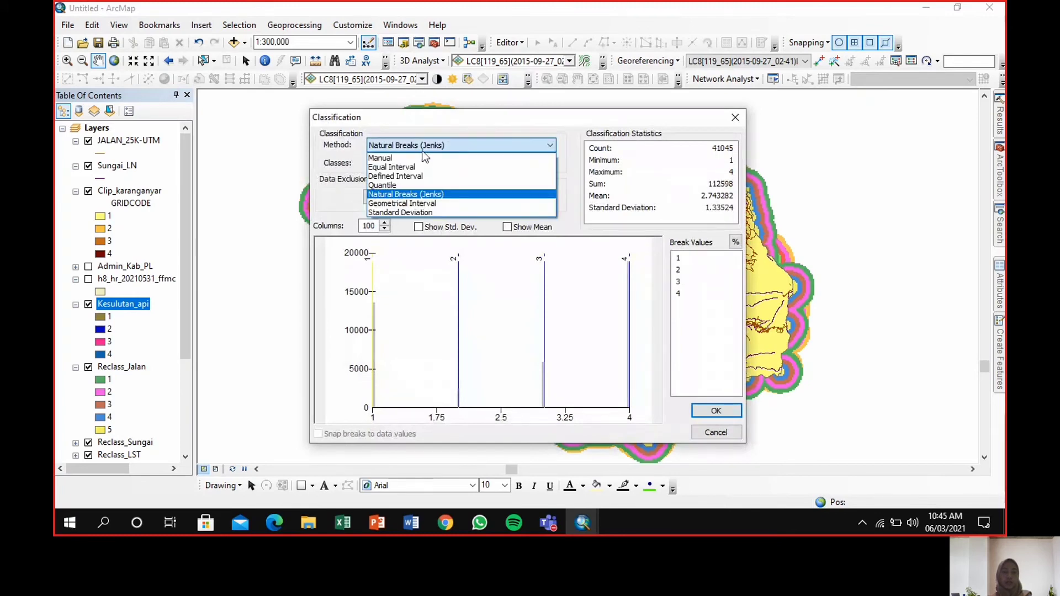
left_click(402, 166)
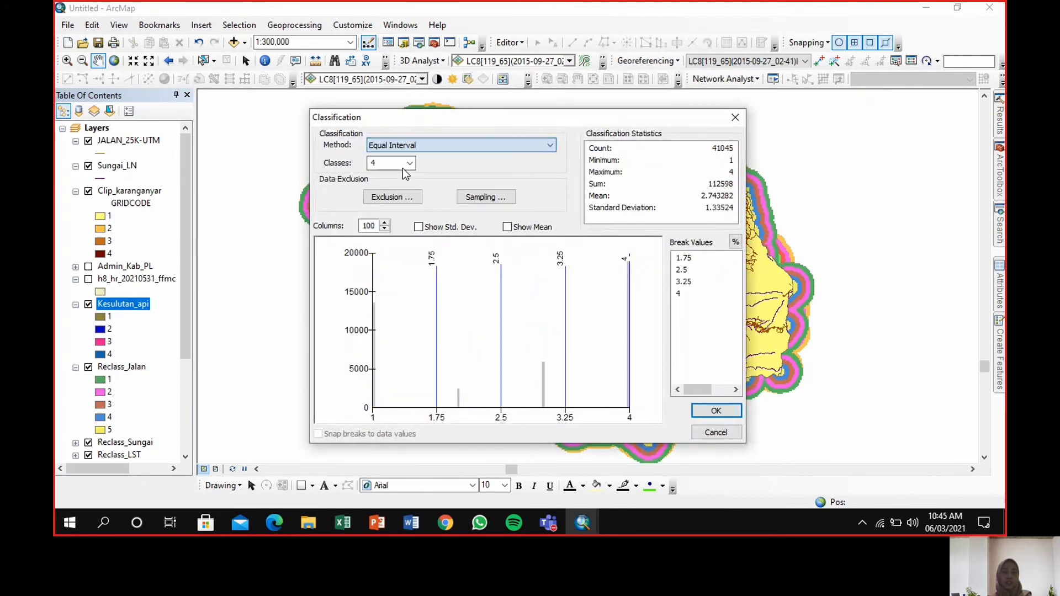
left_click(715, 411)
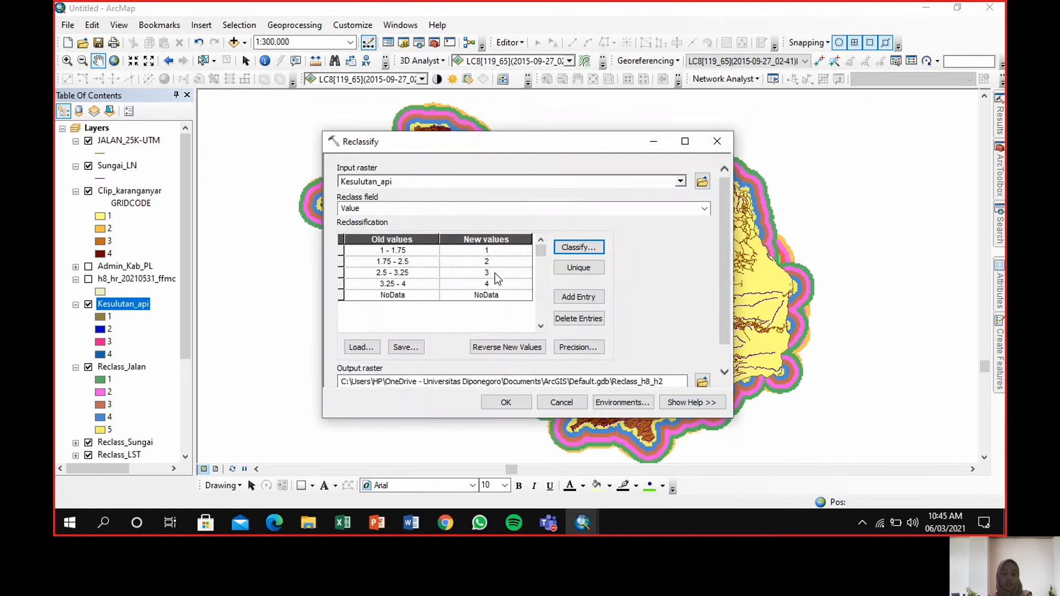
left_click(507, 403)
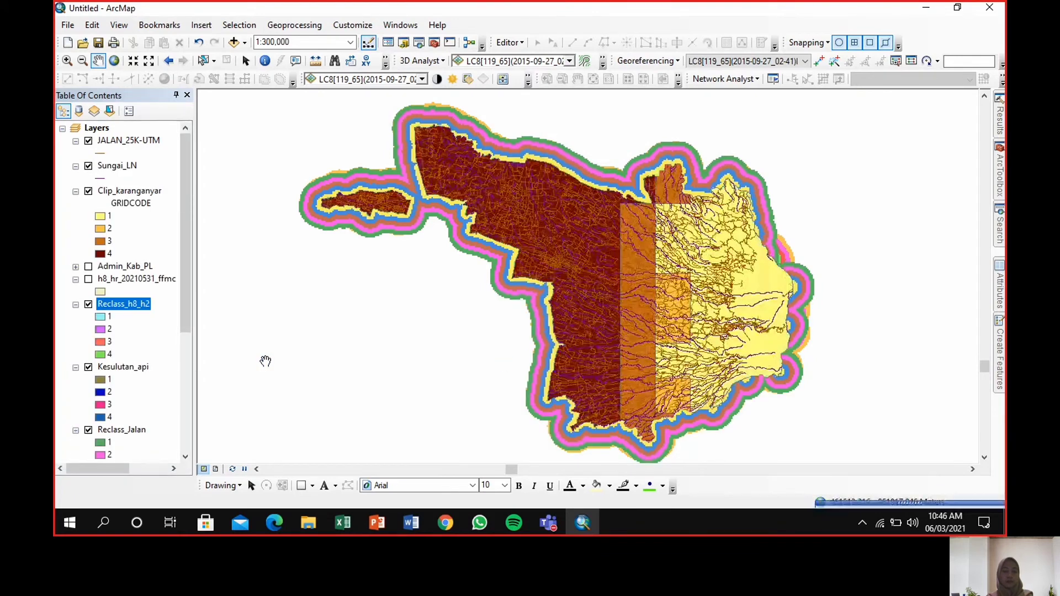
Rename the newly reclassified fire-ignition raster layer Reclass_kesulutan api.
left_click(131, 301)
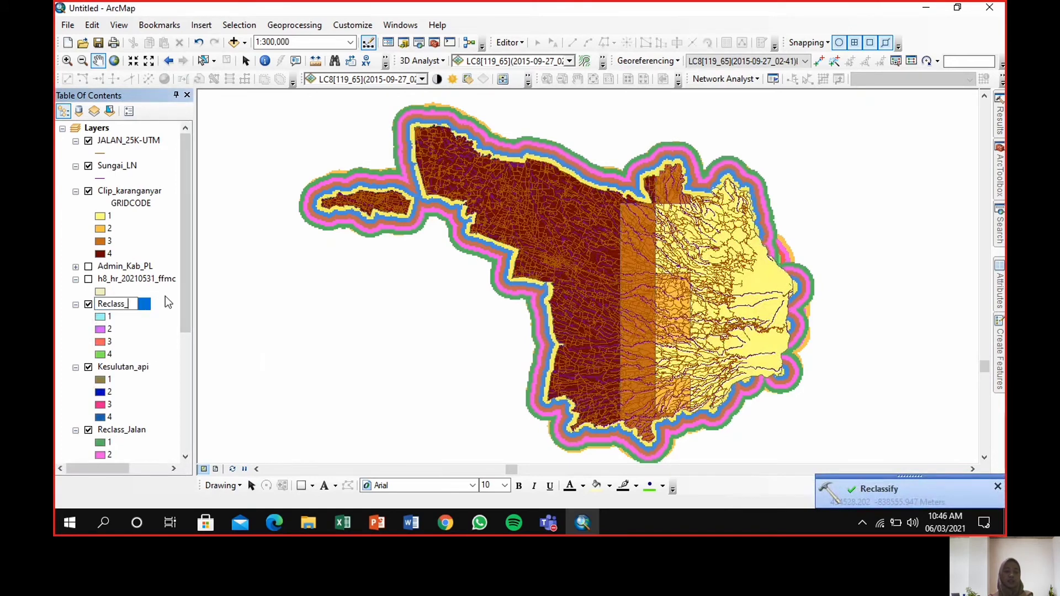
type("Reclass_kesul")
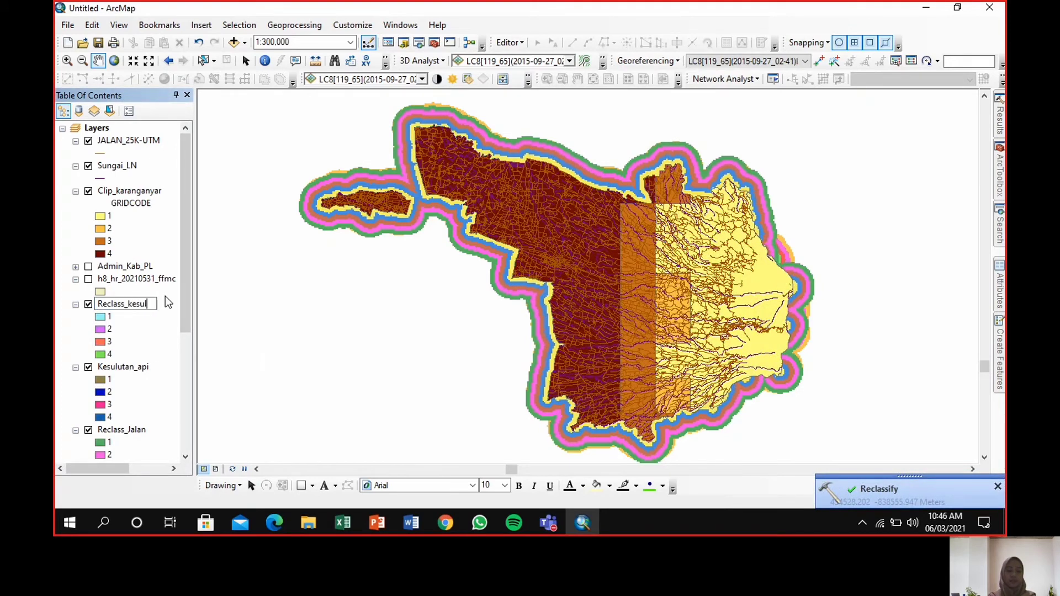
type("utan_api")
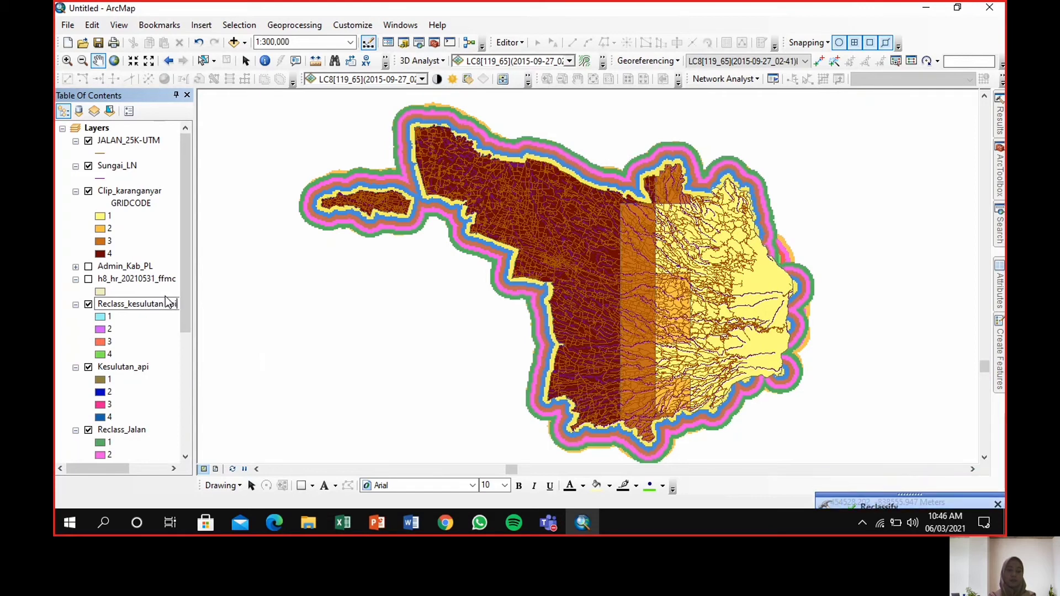
key("Return")
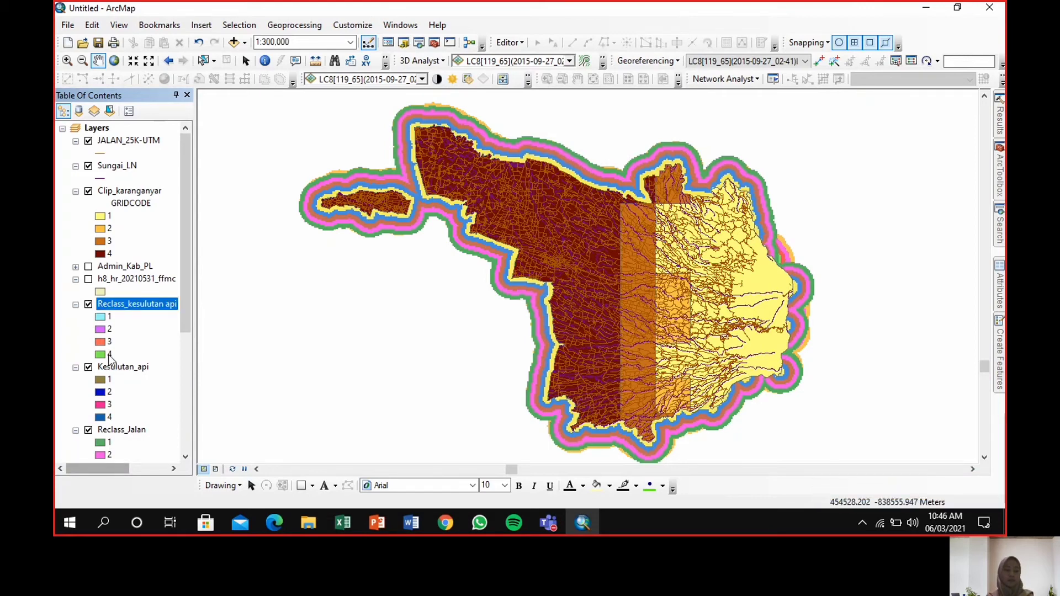
Collapse the legends of the reclassified, FFMC and Clip_karanganyar layers, and hide the Clip_karanganyar layer.
left_click(75, 430)
left_click(75, 368)
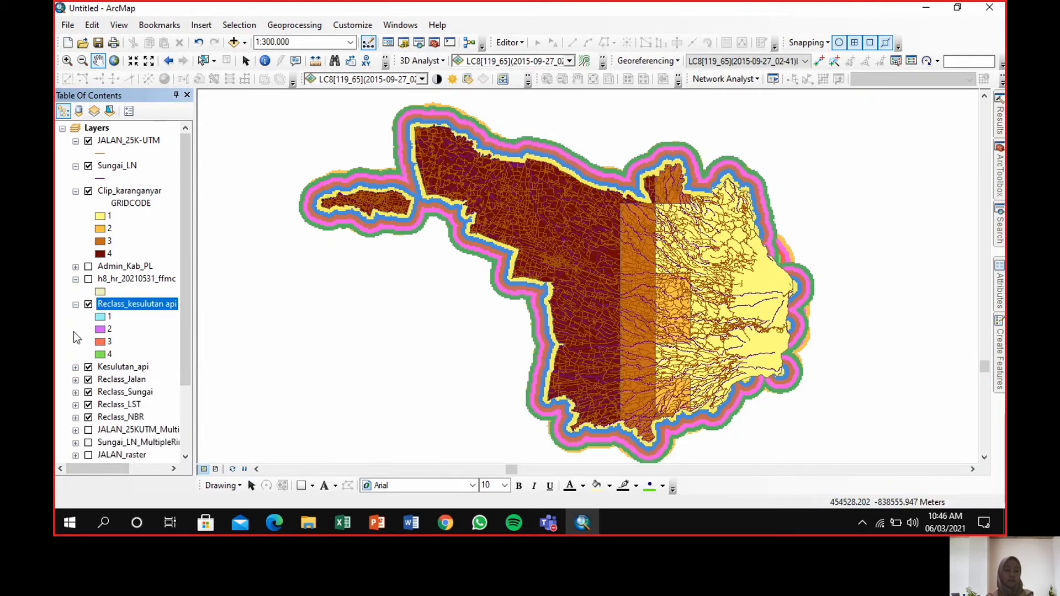
left_click(76, 304)
left_click(75, 280)
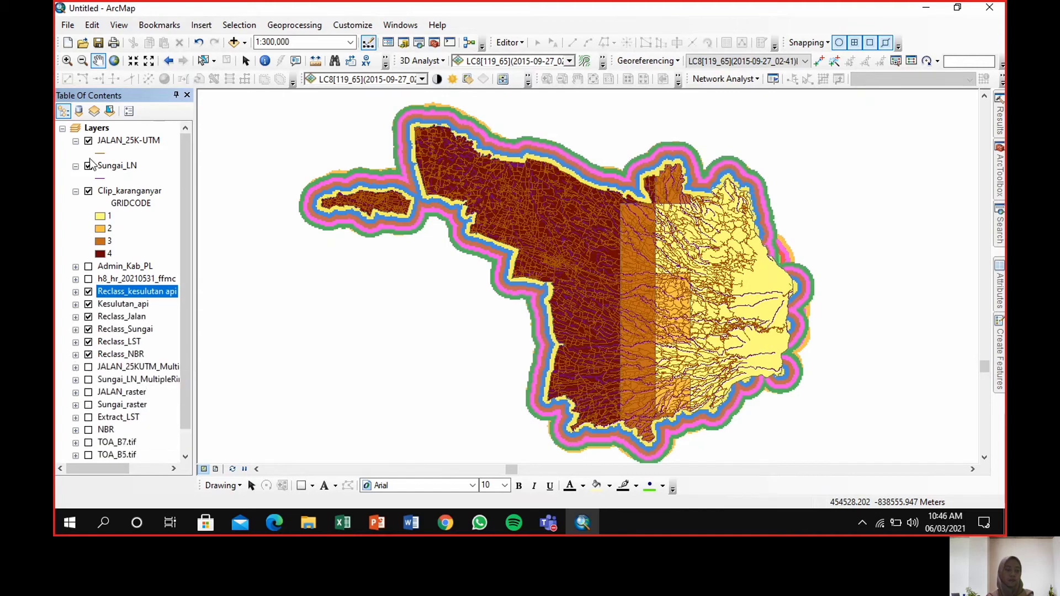
left_click(75, 192)
left_click(88, 191)
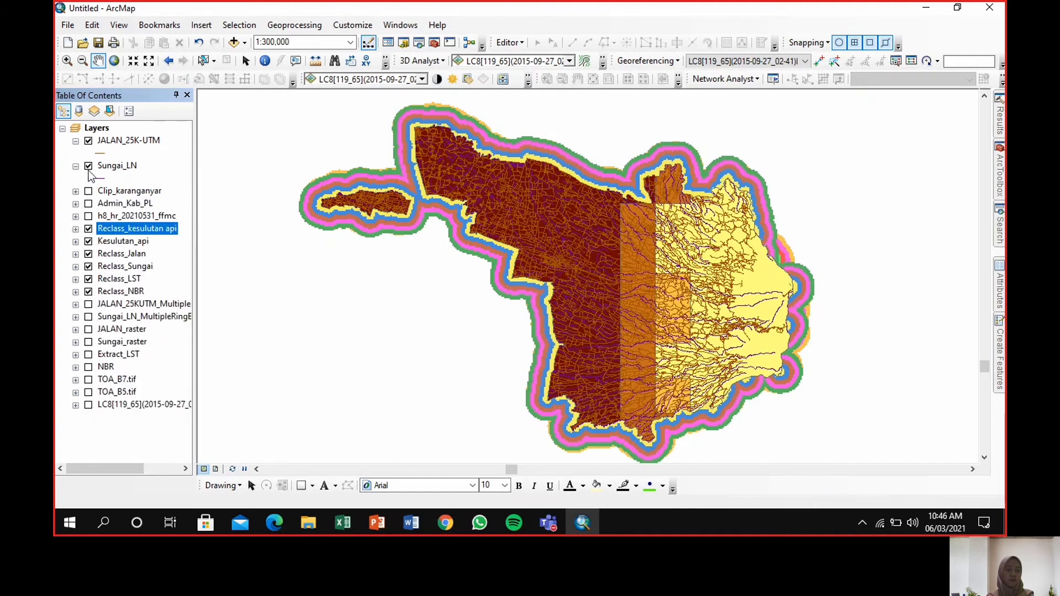
Examine the classes of Reclass_kesulutan api on the map and review the Reclass_NBR, Reclass_LST, Reclass_Sungai and Reclass_Jalan layers.
left_click(121, 291)
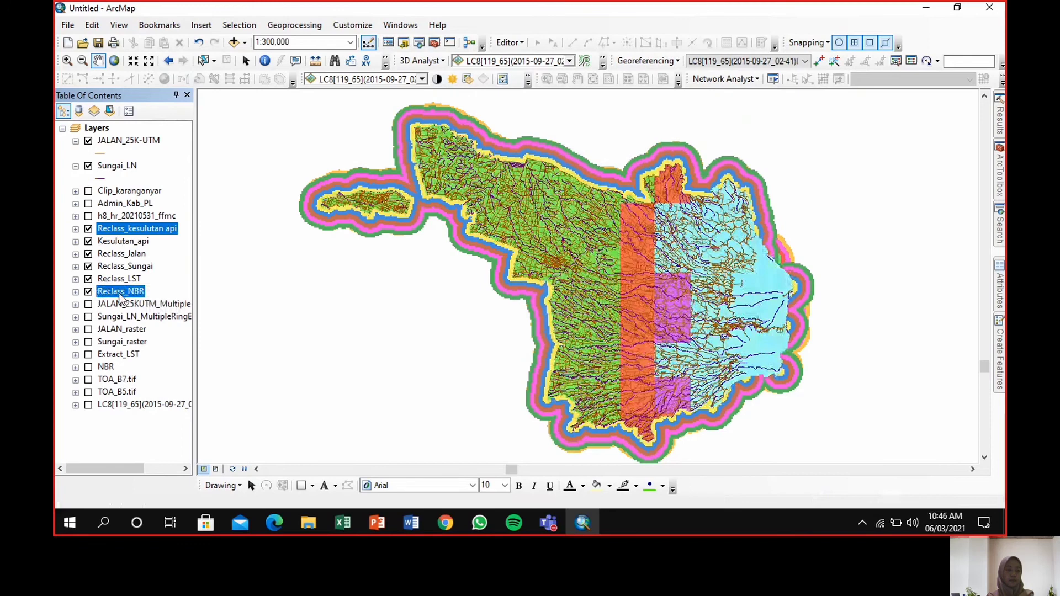
left_click(76, 229)
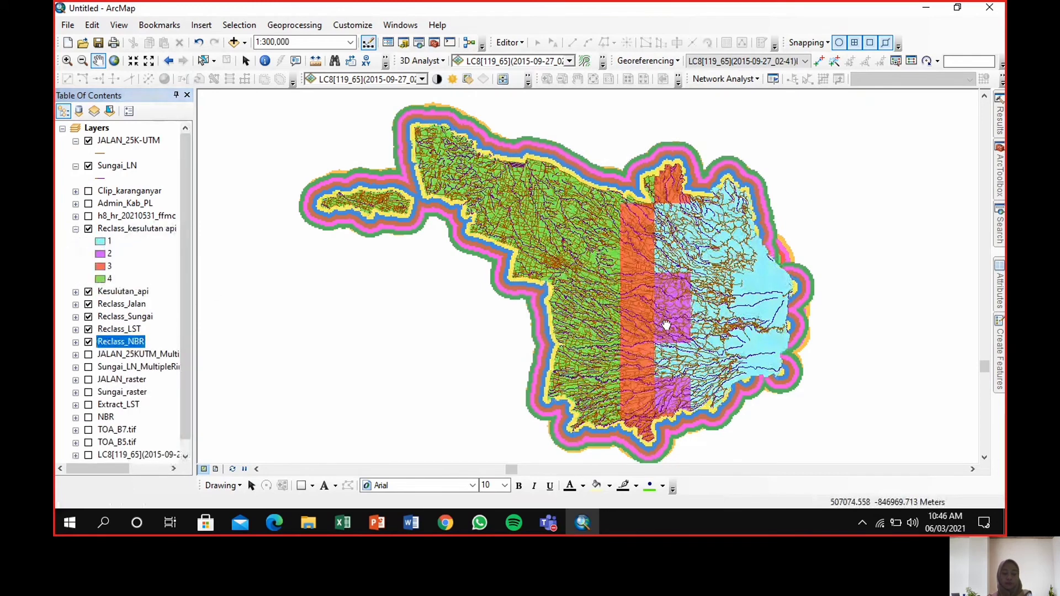
left_click_drag(666, 326, 670, 314)
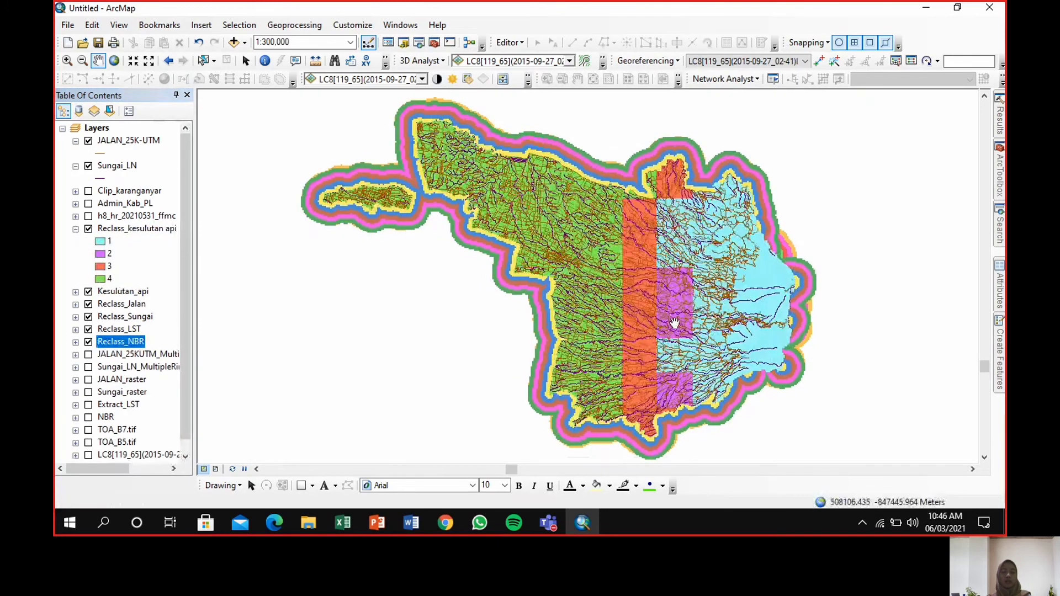
left_click(106, 331)
left_click_drag(592, 277, 590, 281)
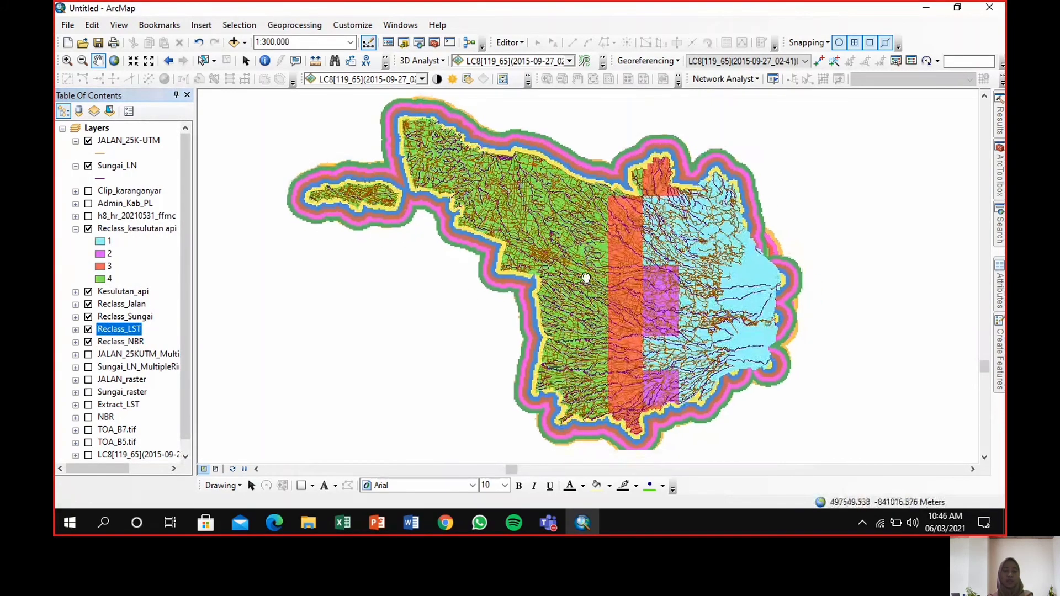
left_click(118, 343)
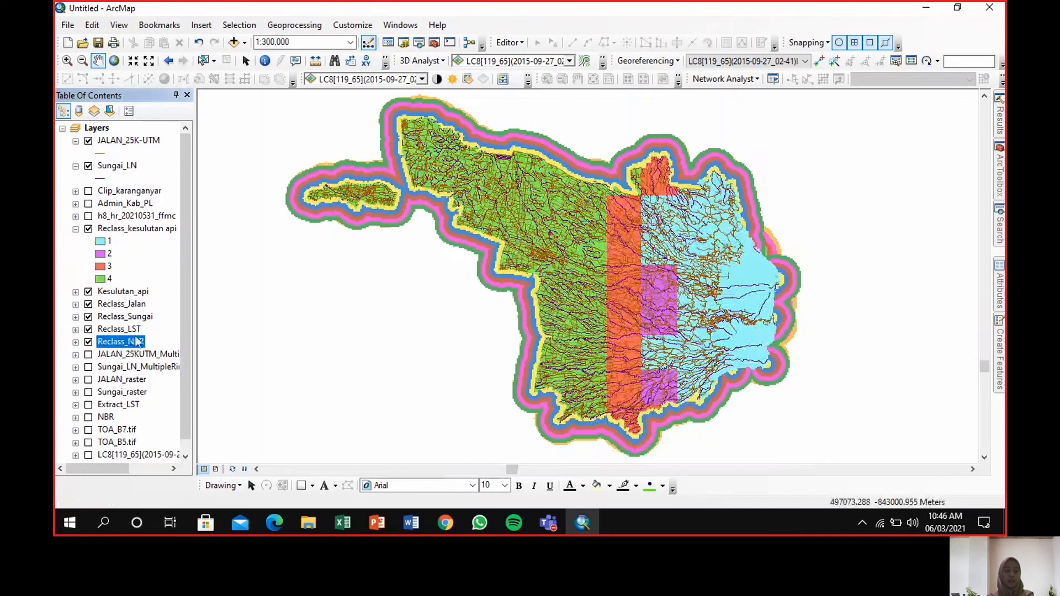
left_click(133, 330)
left_click(136, 317)
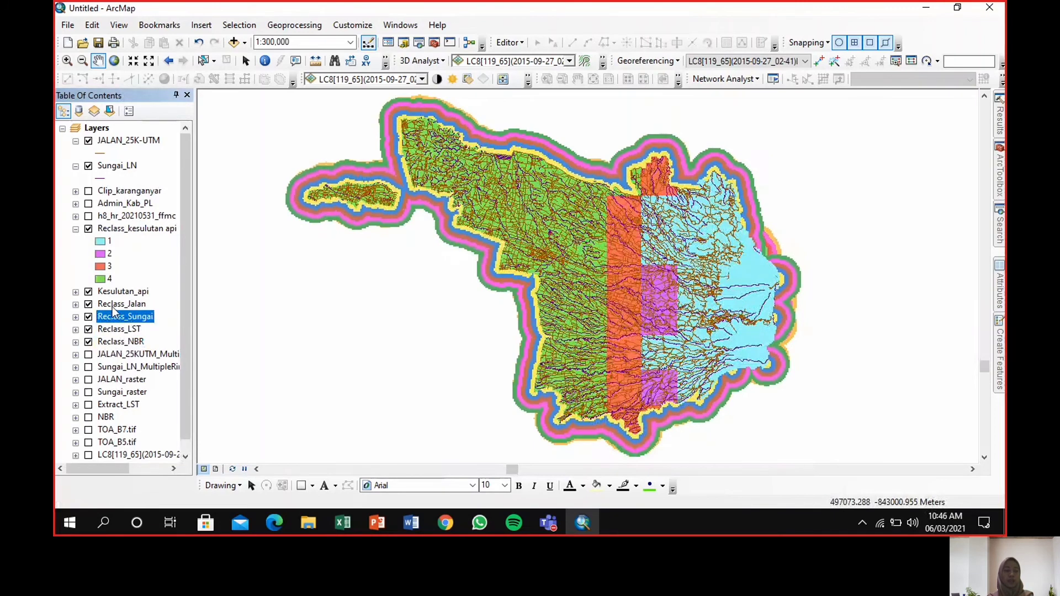
left_click(113, 305)
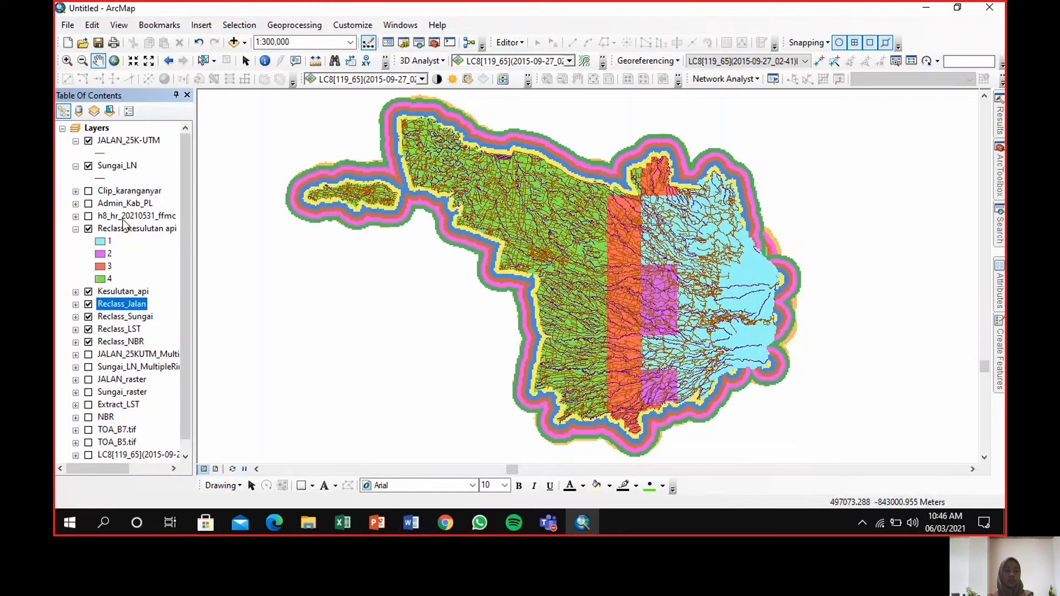
Move the Kesulutan_api layer above Reclass_kesulutan api and hide it.
left_click_drag(115, 293, 119, 227)
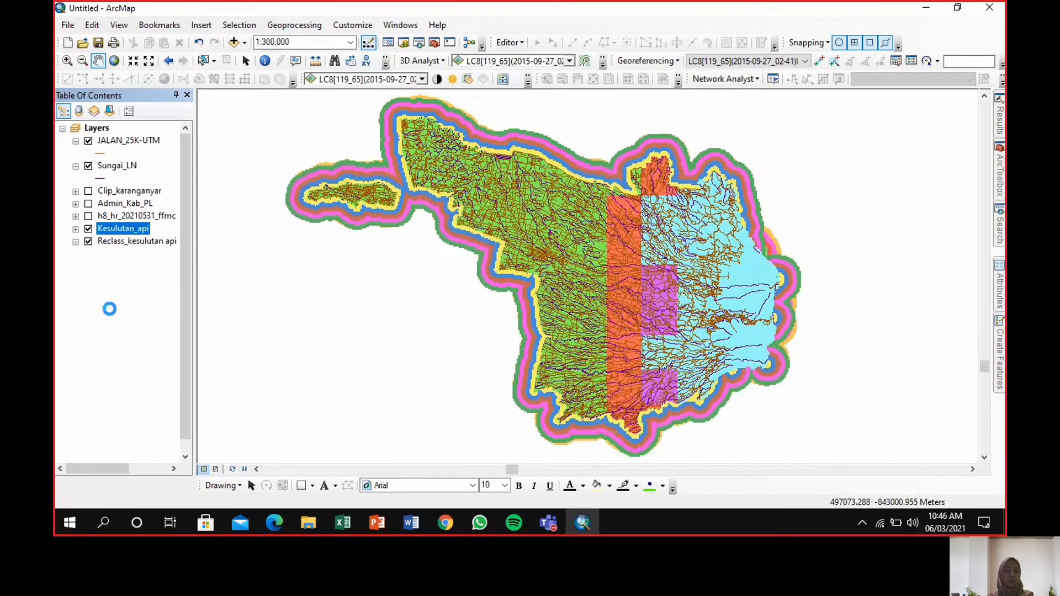
left_click(120, 243, "ctrl")
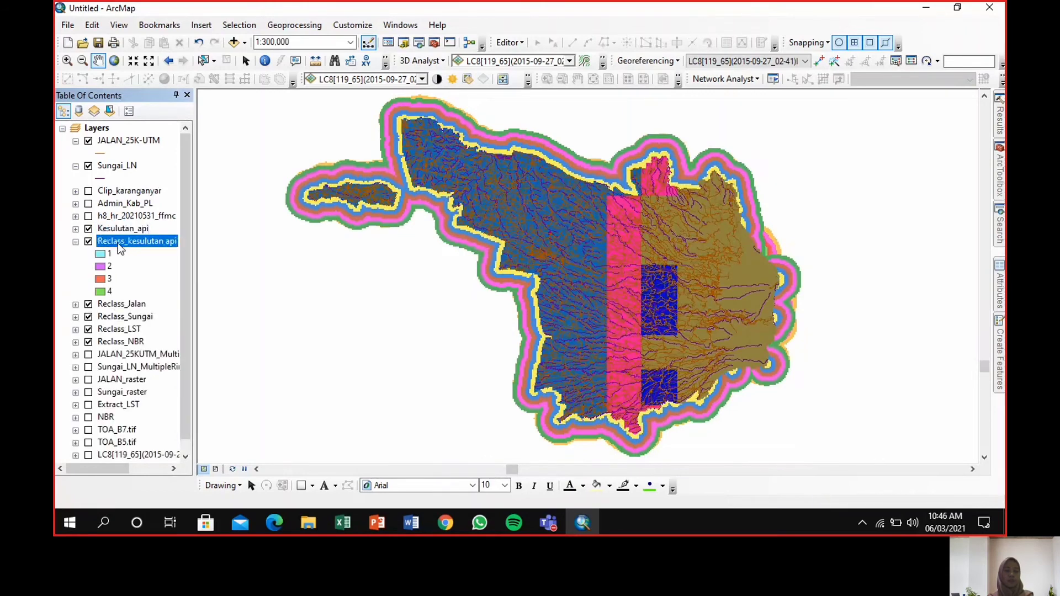
left_click(88, 229)
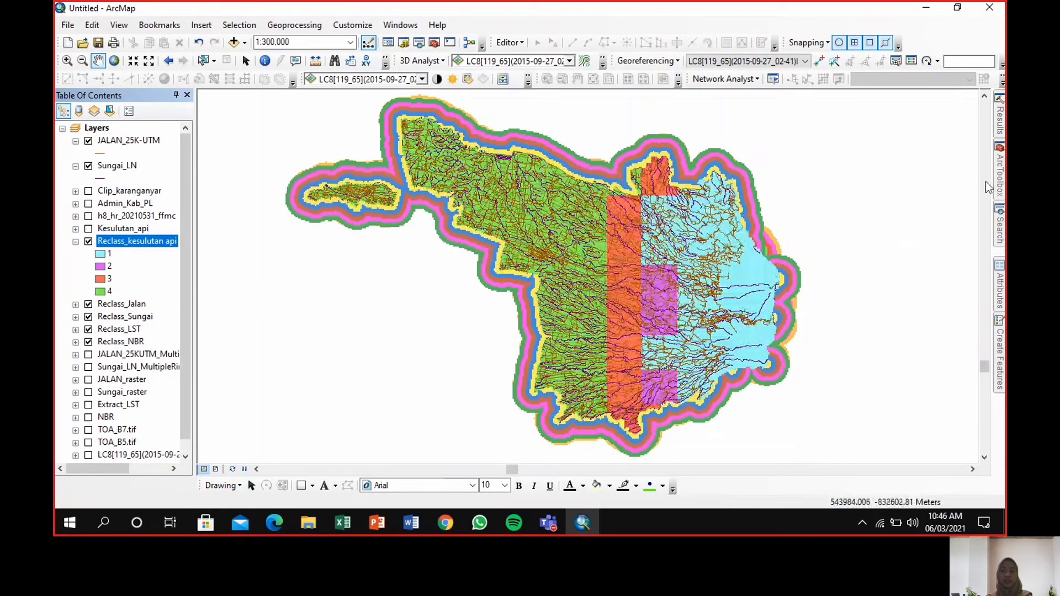
Start a Weighted Overlay from the Spatial Analyst tools and add the Reclass_kesulutan api raster with Value as its input field.
mouse_move(1003, 177)
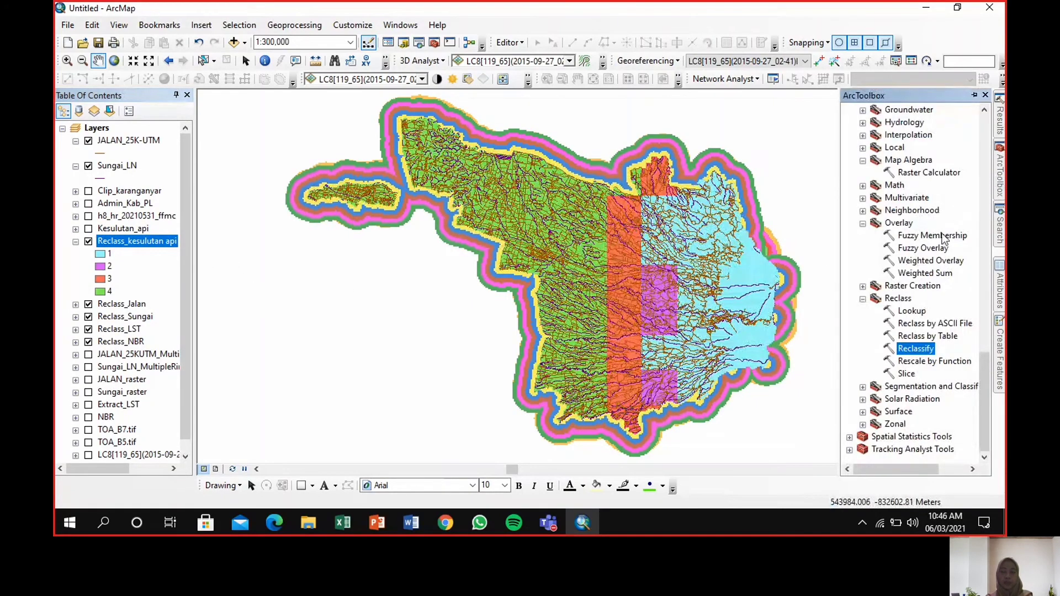
scroll(911, 370, "up", 6)
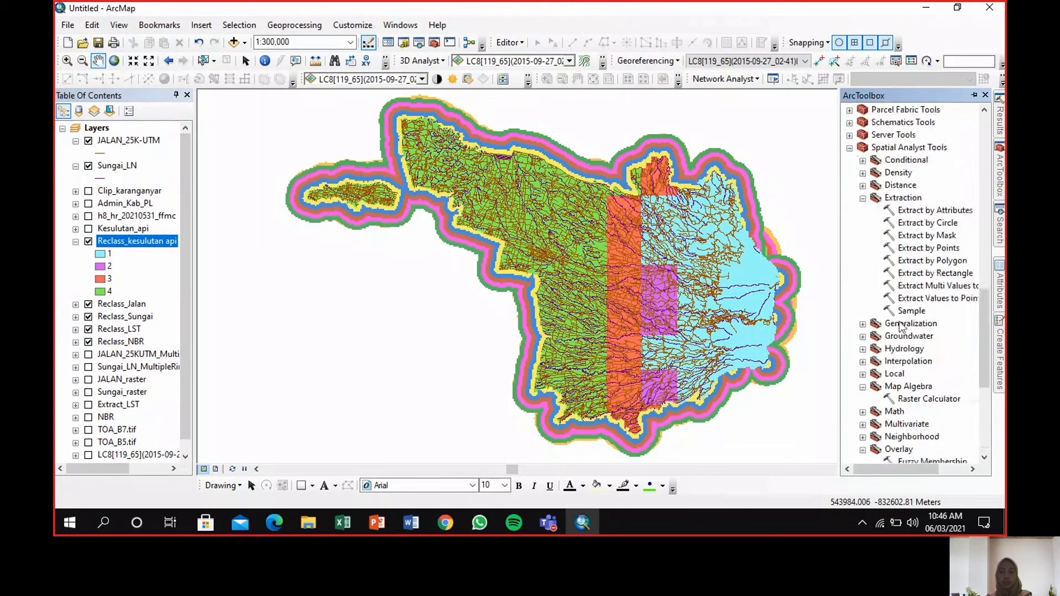
left_click(902, 148)
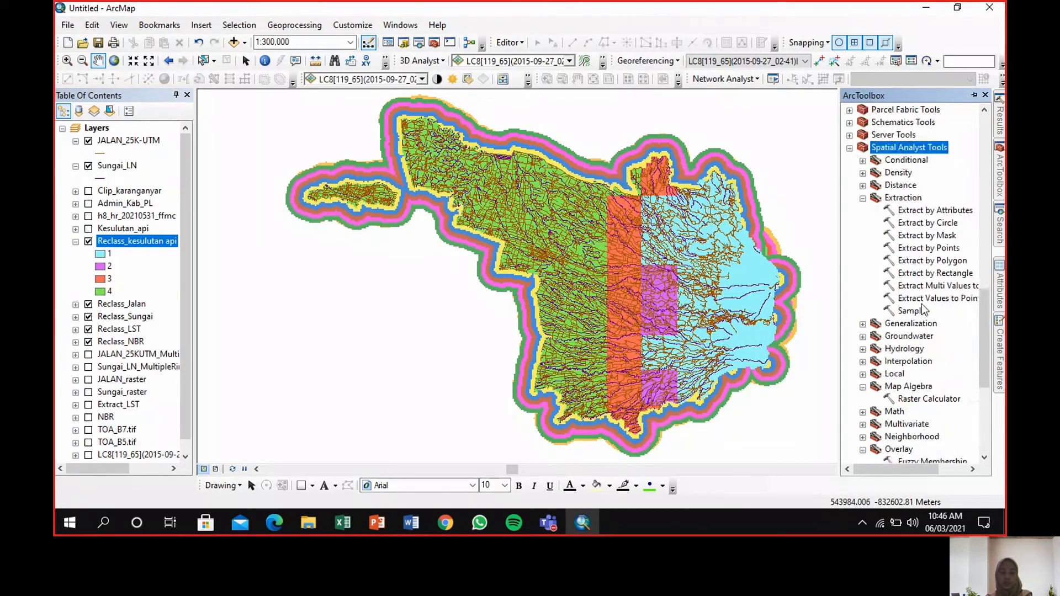
scroll(916, 397, "down", 3)
left_click(903, 339)
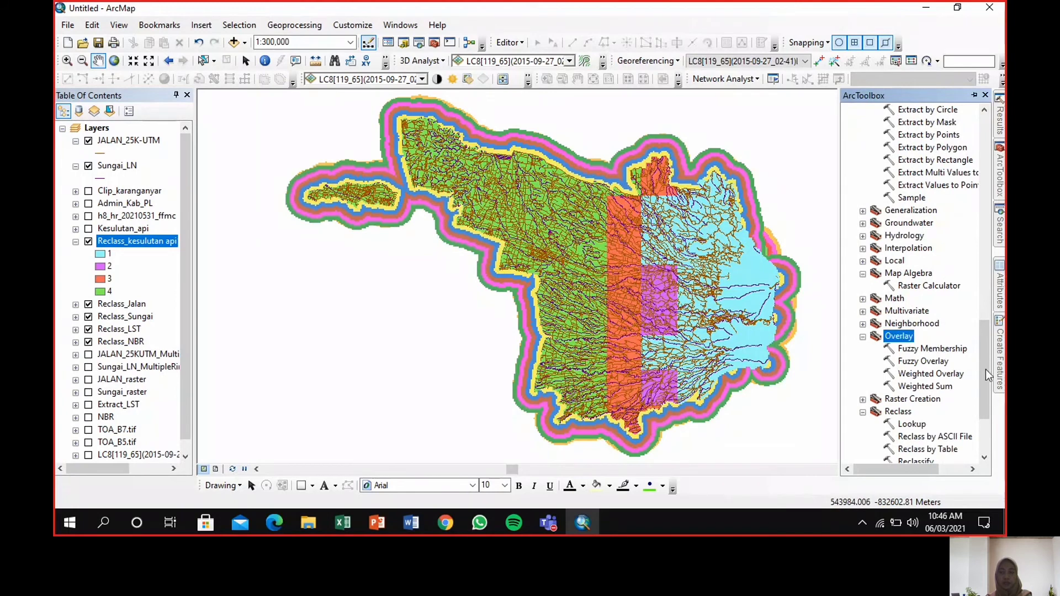
double_click(920, 375)
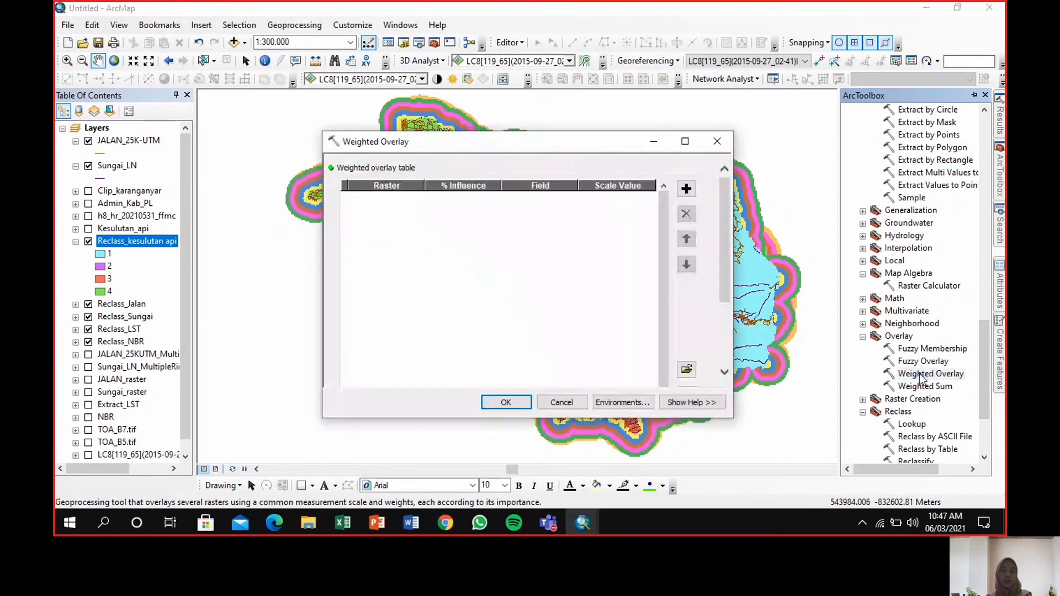
left_click(685, 189)
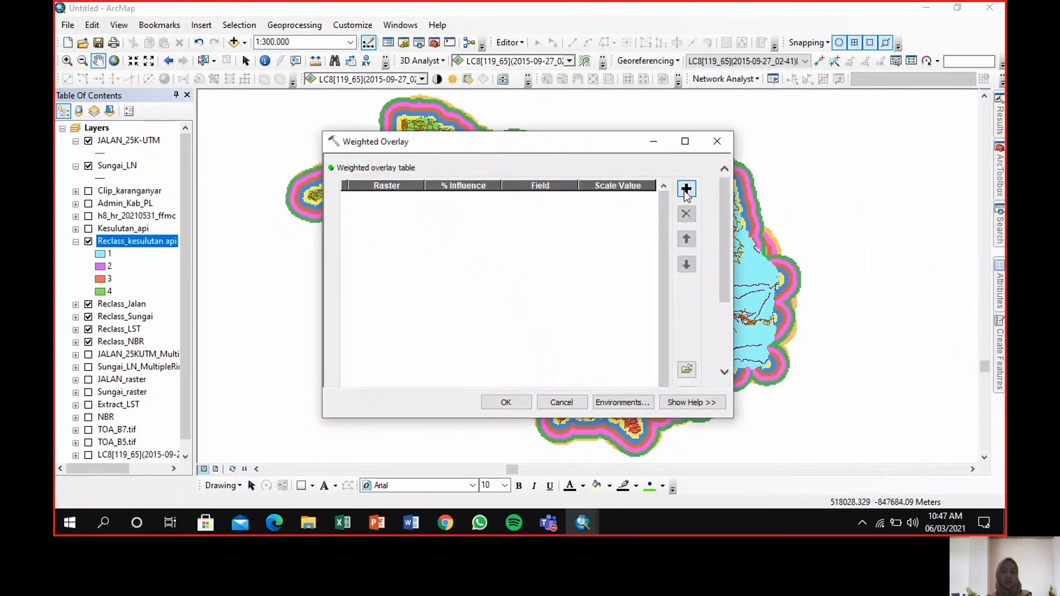
left_click(681, 184)
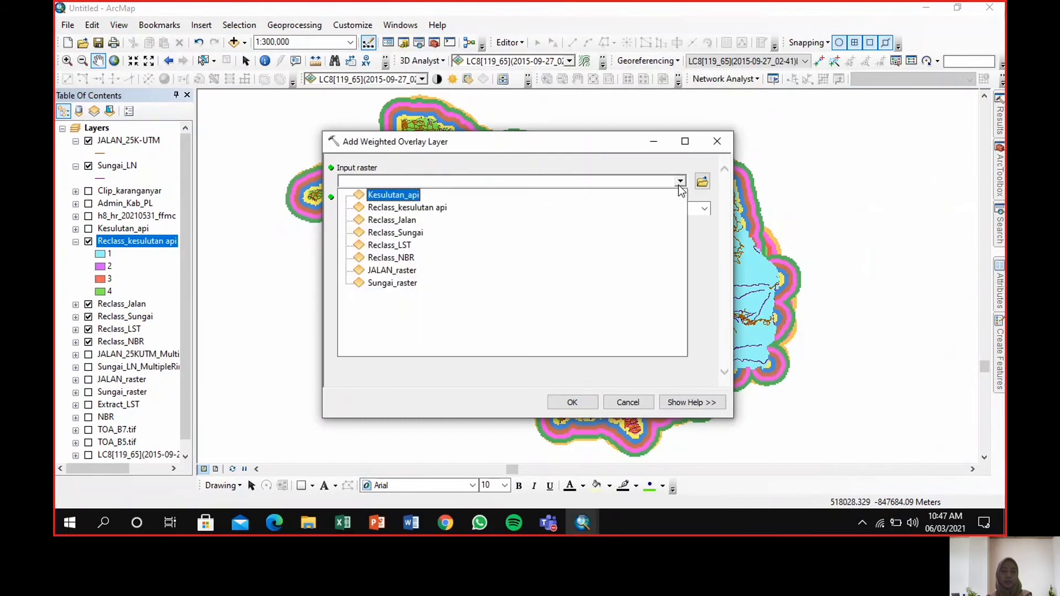
left_click(402, 210)
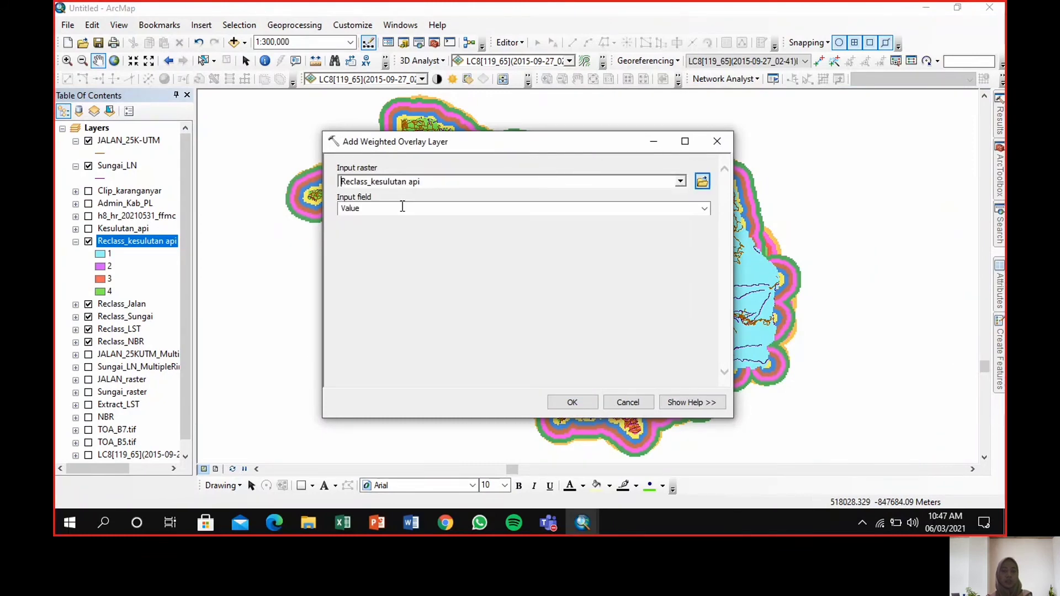
left_click(575, 400)
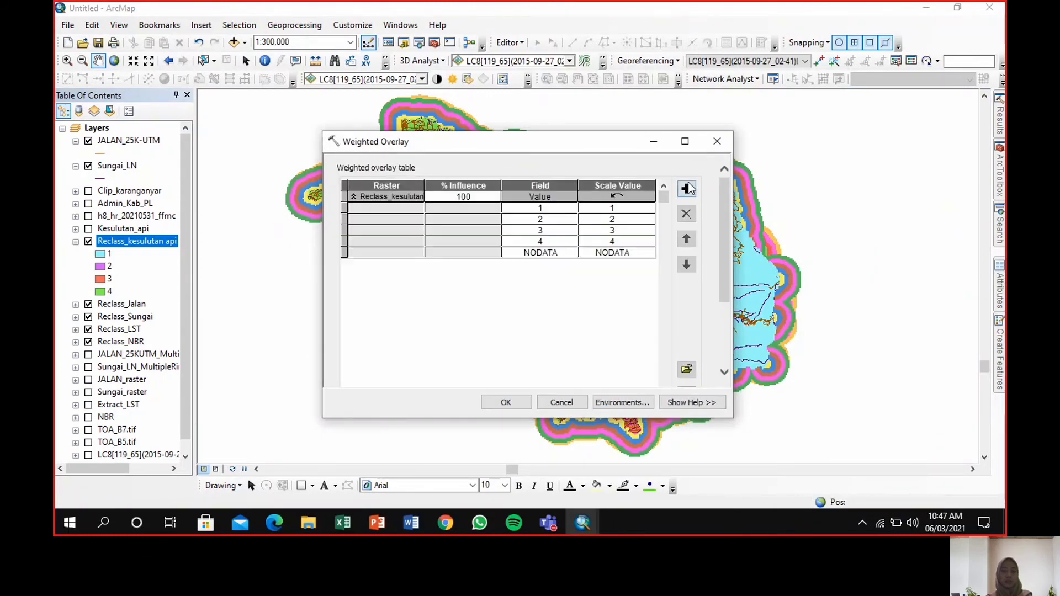
Add the Reclass_Jalan and Reclass_Sungai rasters to the weighted overlay table, using the Value field.
left_click(686, 189)
left_click(680, 181)
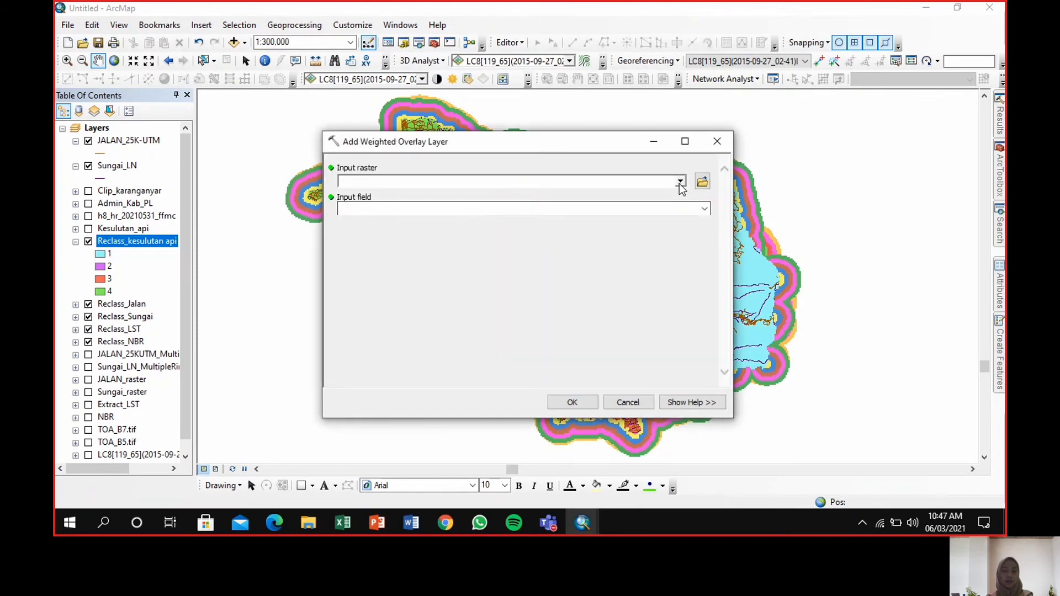
left_click(401, 223)
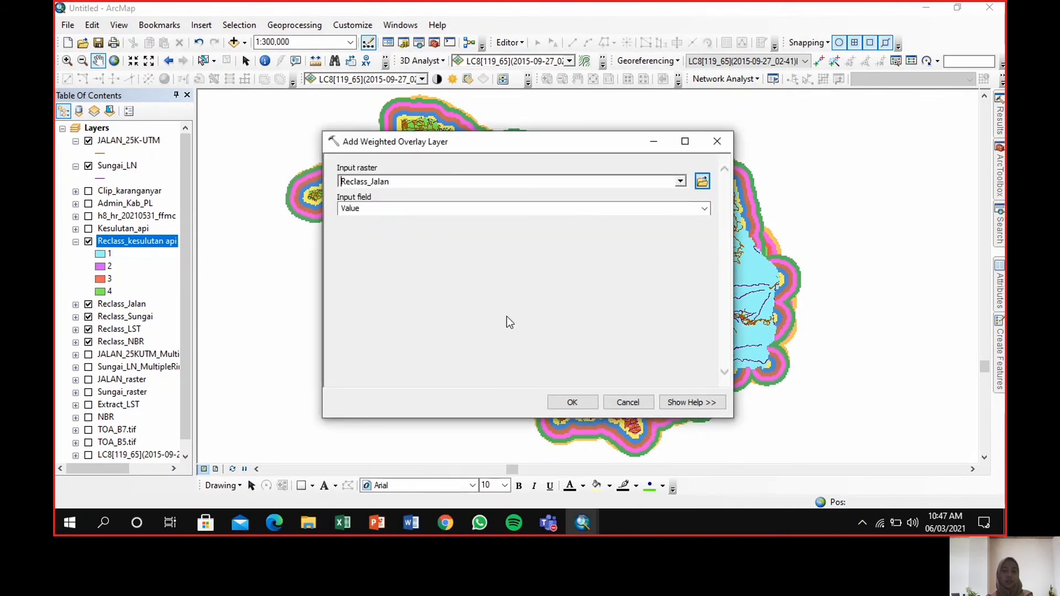
left_click(569, 402)
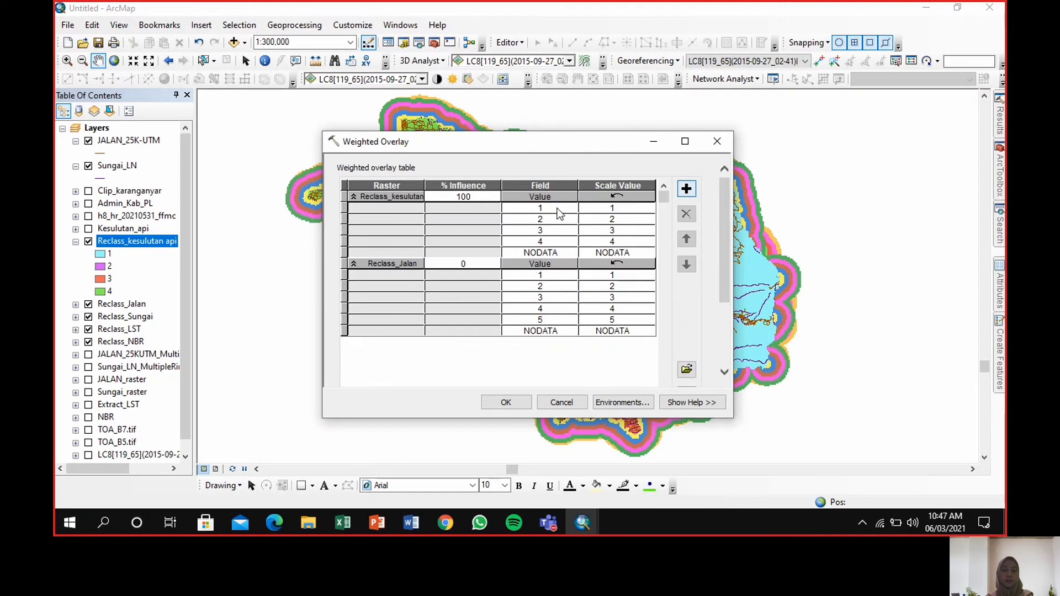
left_click(686, 188)
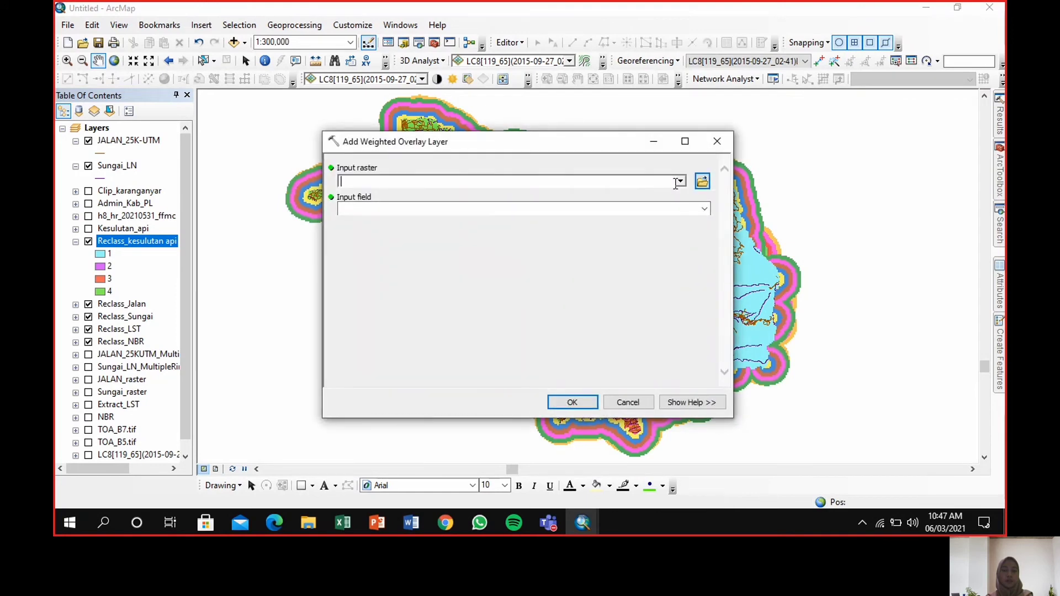
left_click(680, 182)
left_click(428, 241)
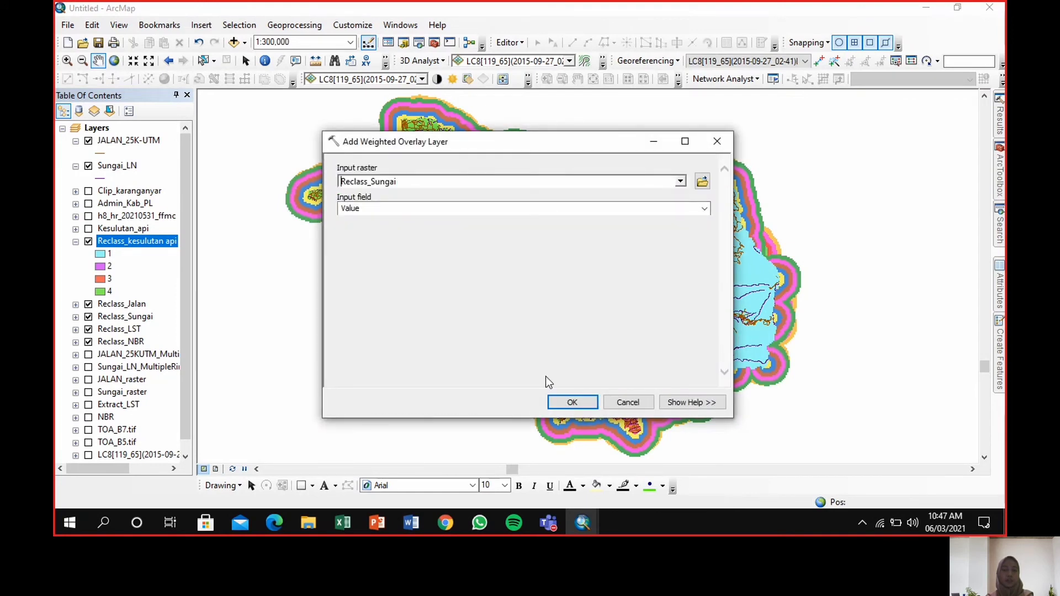
left_click(563, 402)
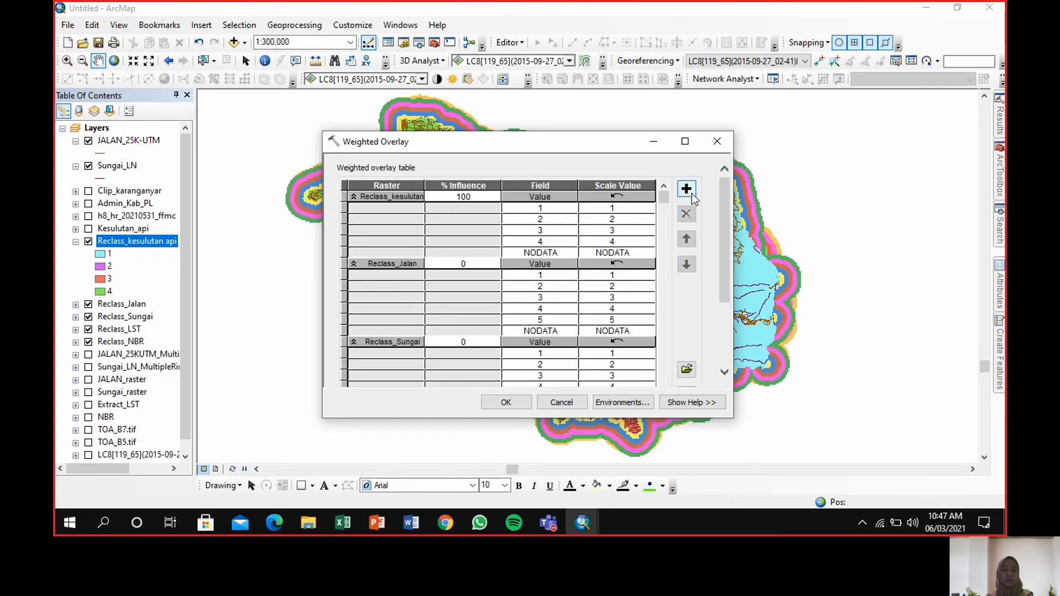
Add the Reclass_LST and Reclass_NBR rasters to the weighted overlay table, using the Value field.
left_click(689, 191)
left_click(680, 182)
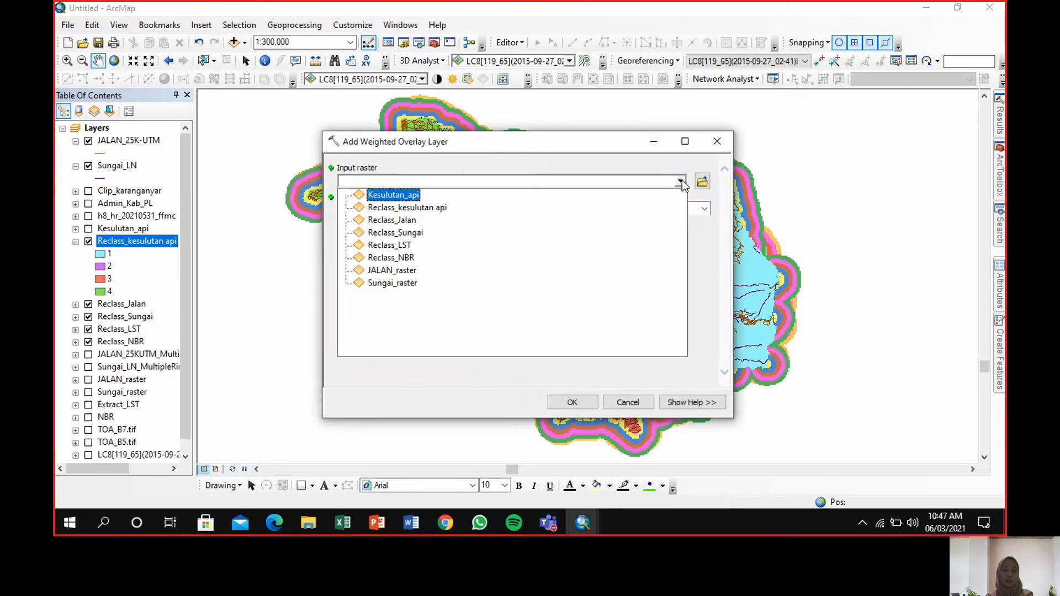
left_click(406, 249)
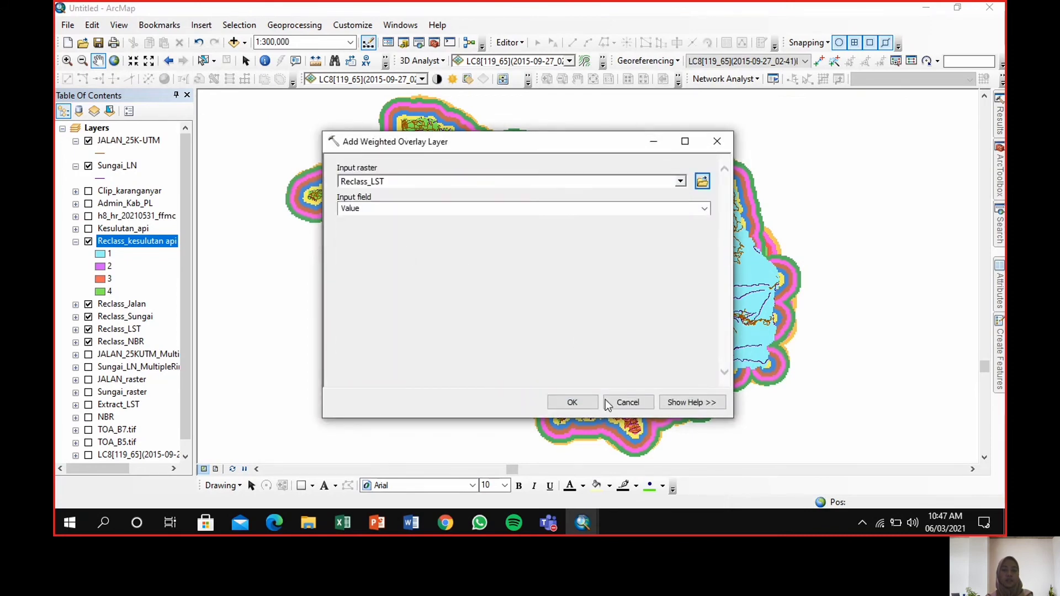
left_click(580, 408)
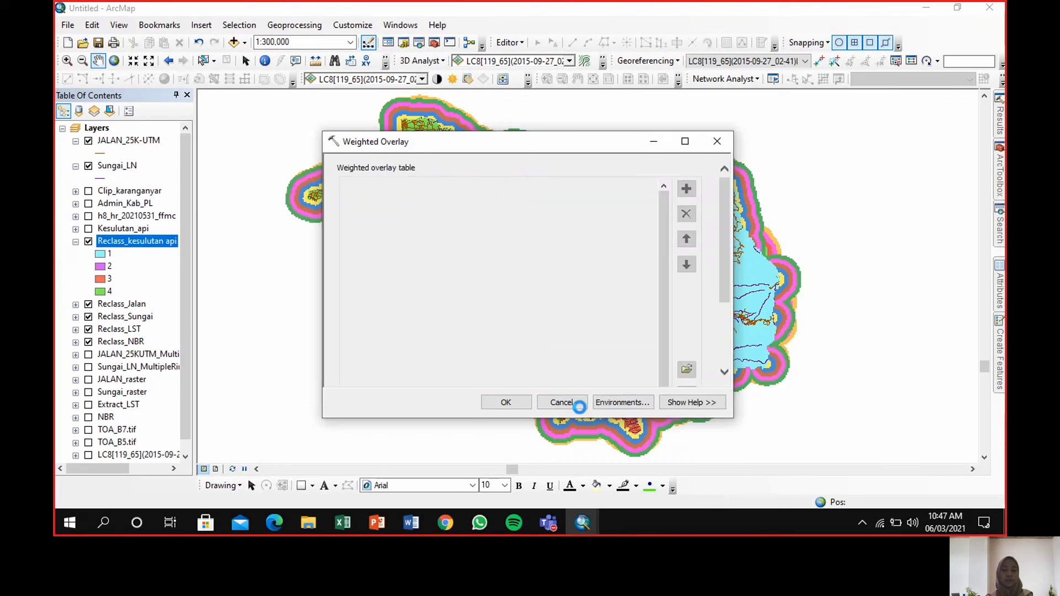
left_click(685, 189)
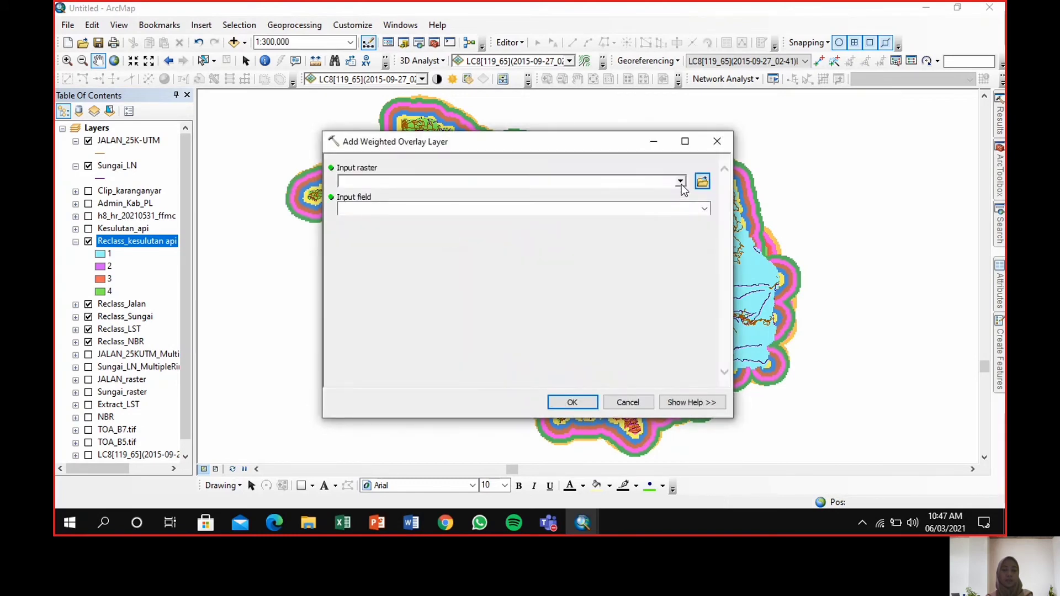
left_click(680, 182)
left_click(409, 261)
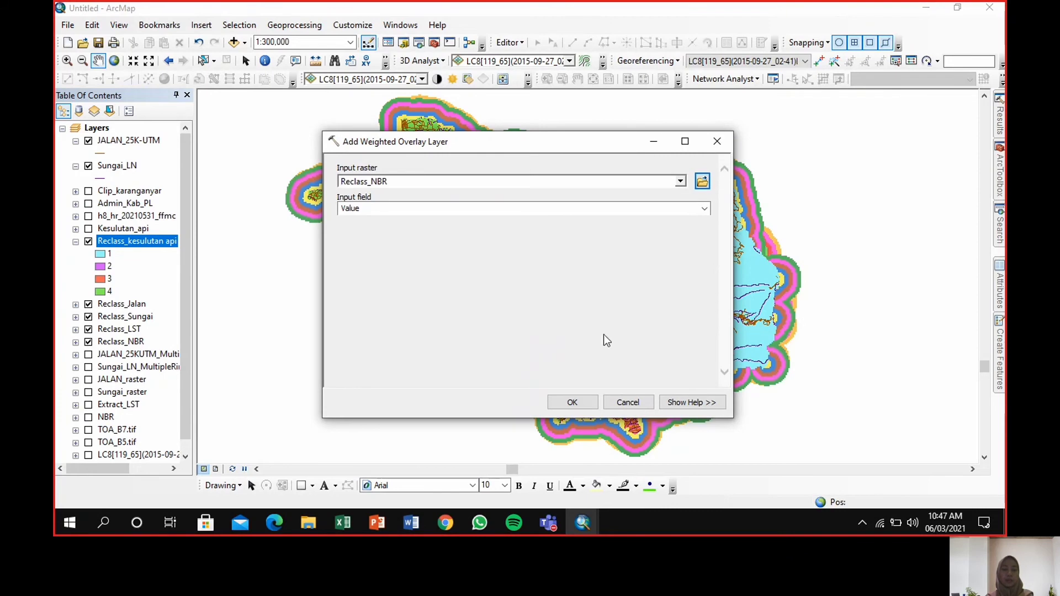
left_click(586, 401)
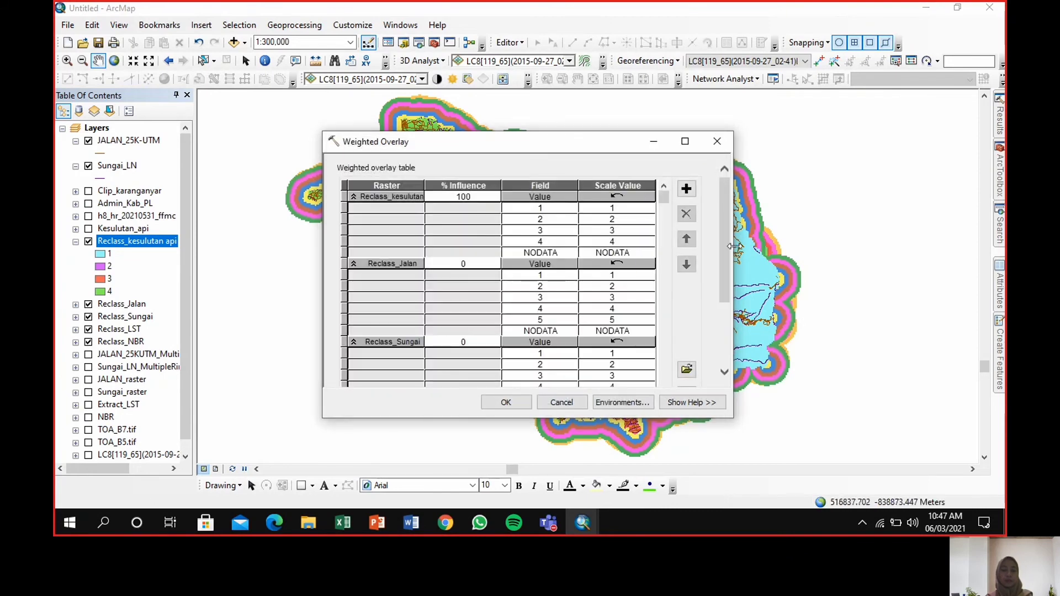
Give all overlay rasters equal influence, enter an evaluation scale from 1 to 5, and run the Weighted Overlay.
left_click_drag(727, 243, 710, 336)
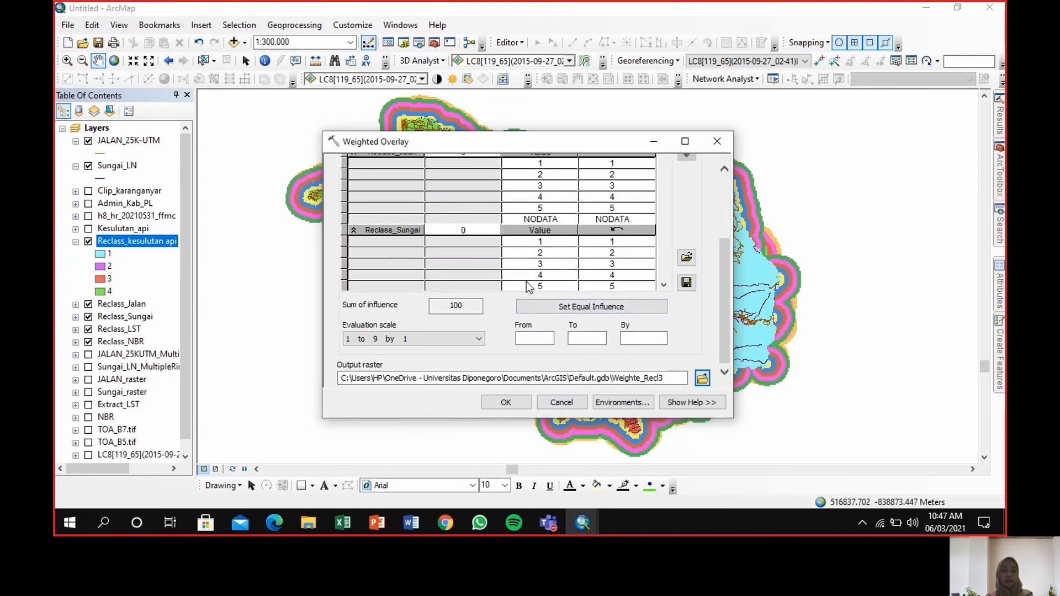
left_click(595, 307)
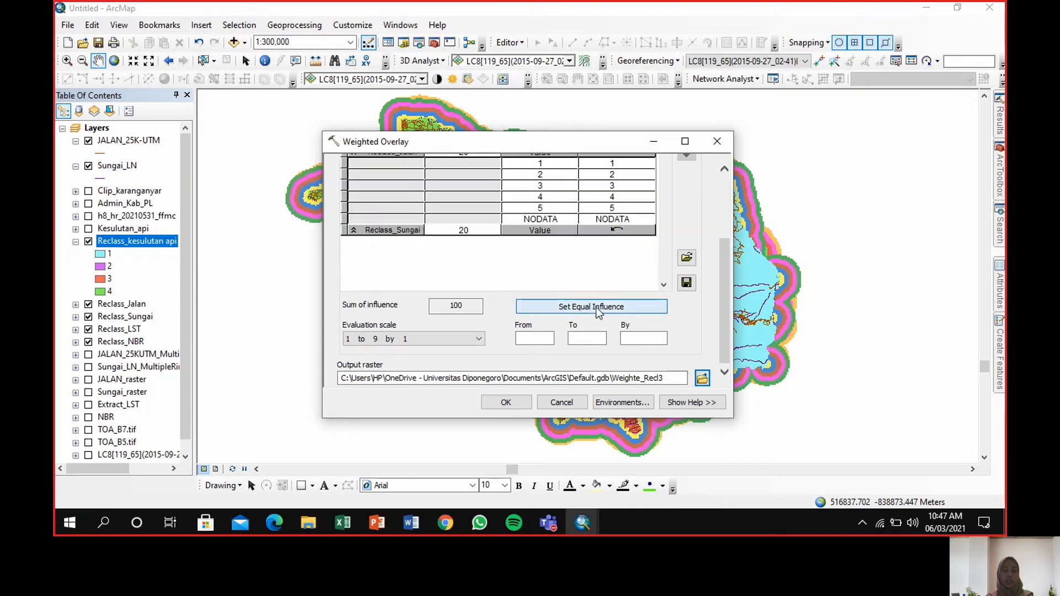
left_click(533, 338)
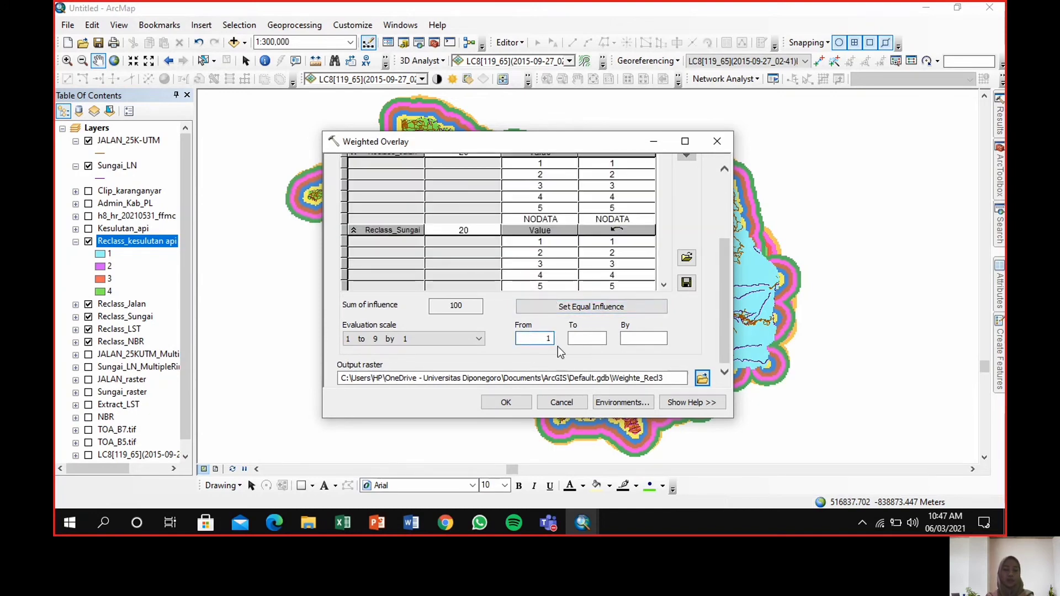
left_click(590, 339)
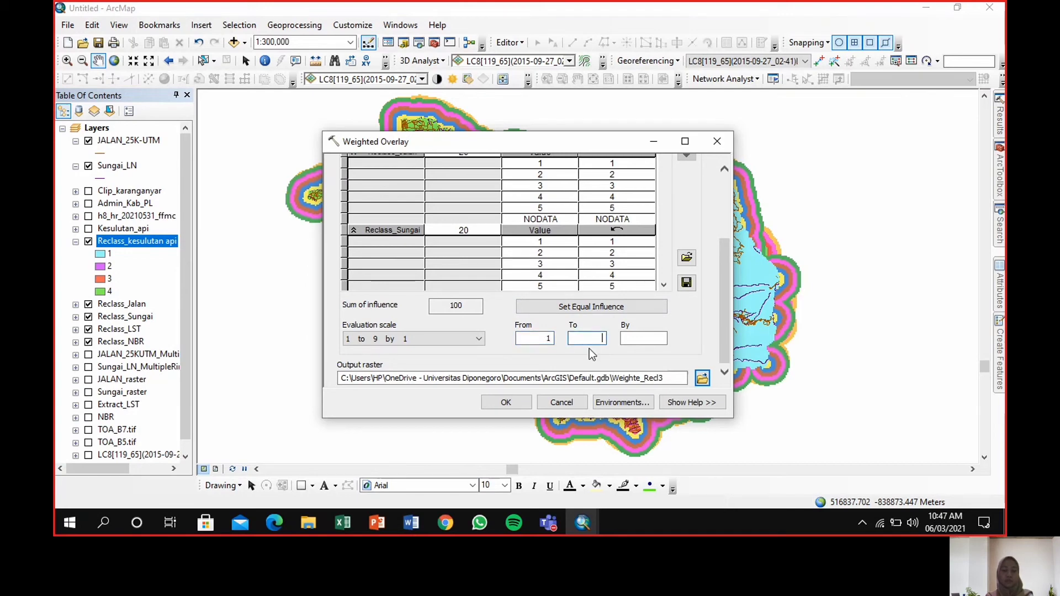
type("5")
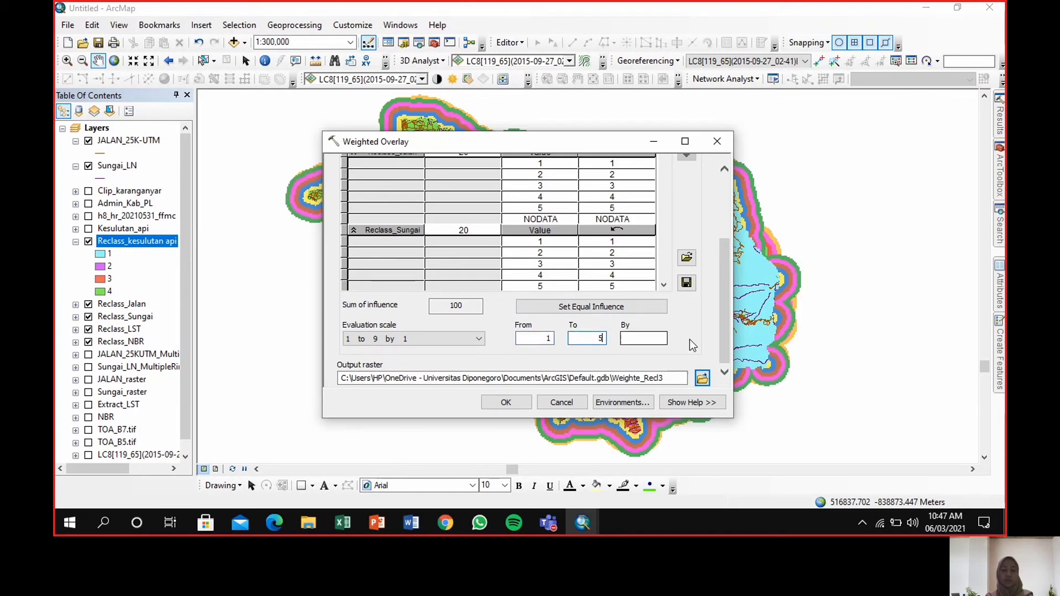
left_click(506, 403)
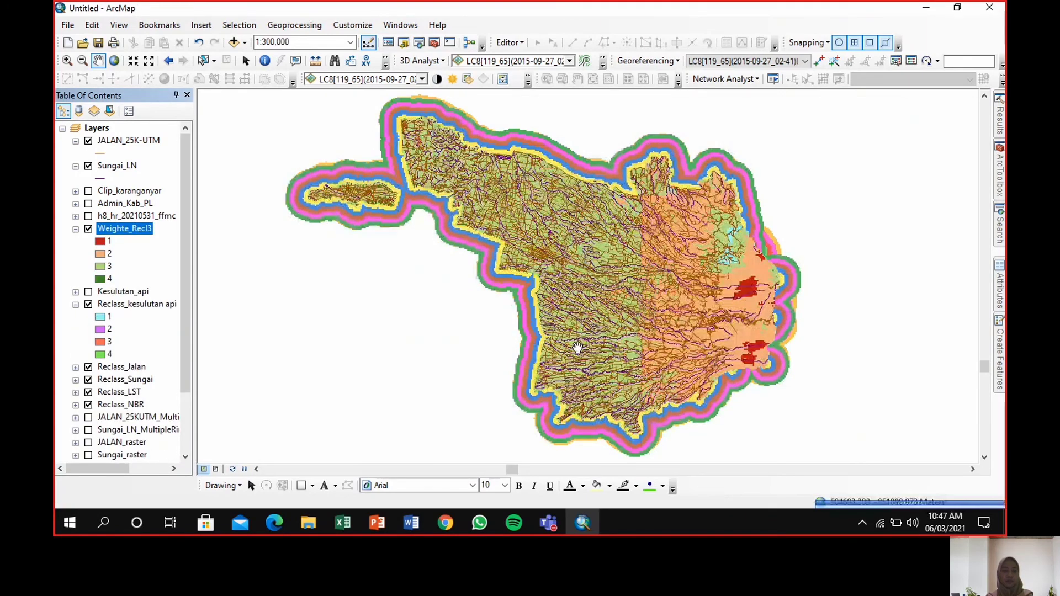
Rename the weighted overlay result layer bahaya_kebakaran.
left_click(139, 229)
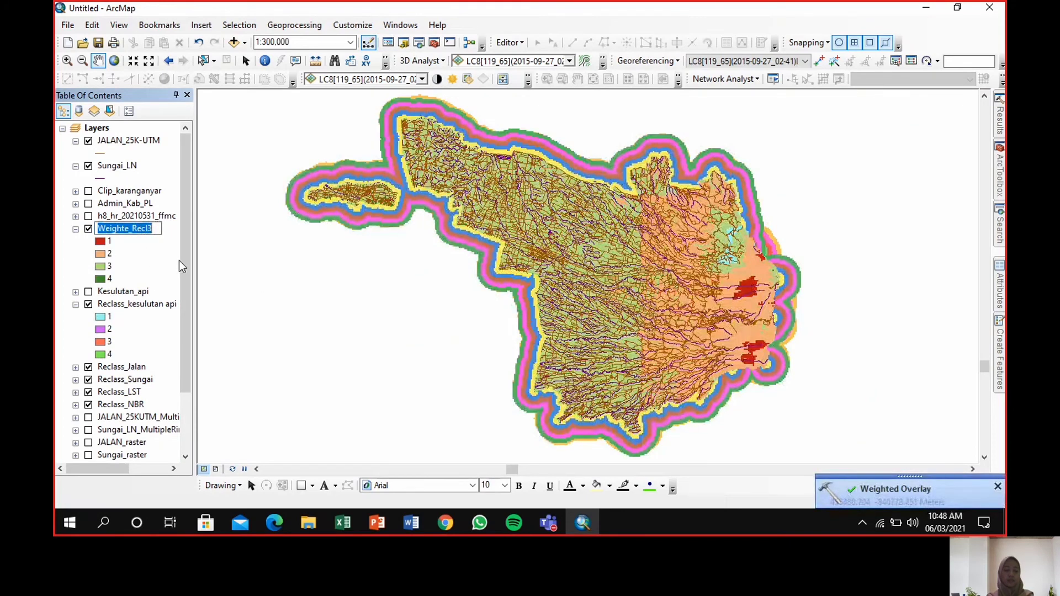
type("bahaya_k")
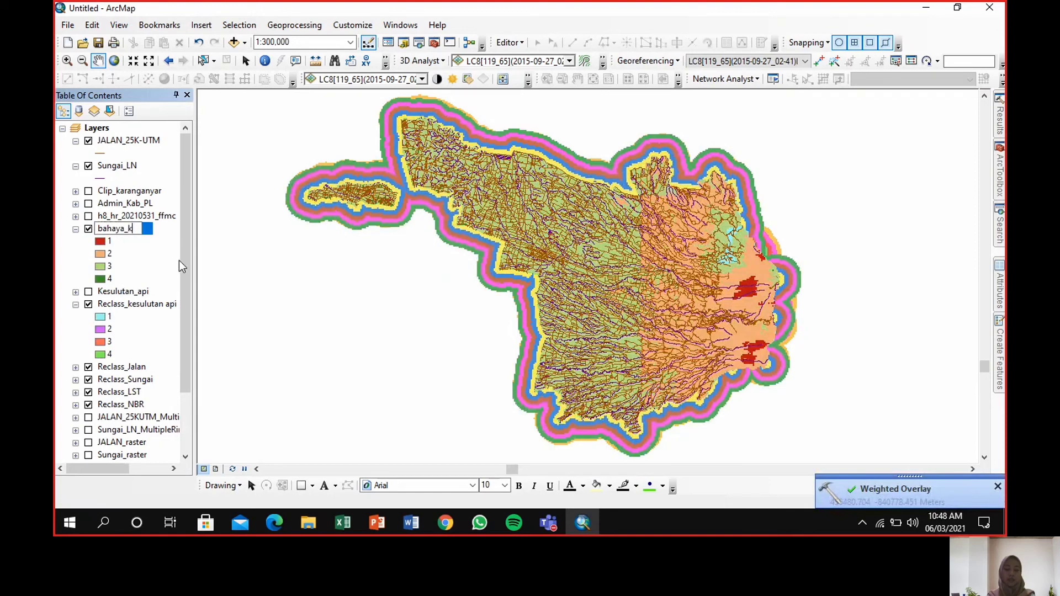
type("ebakaran")
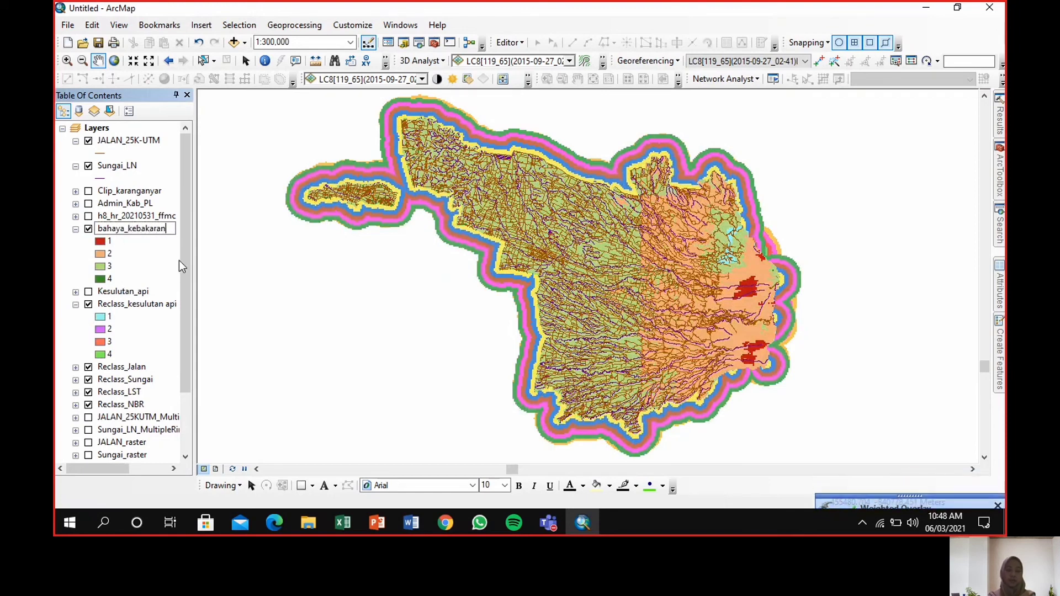
key("Return")
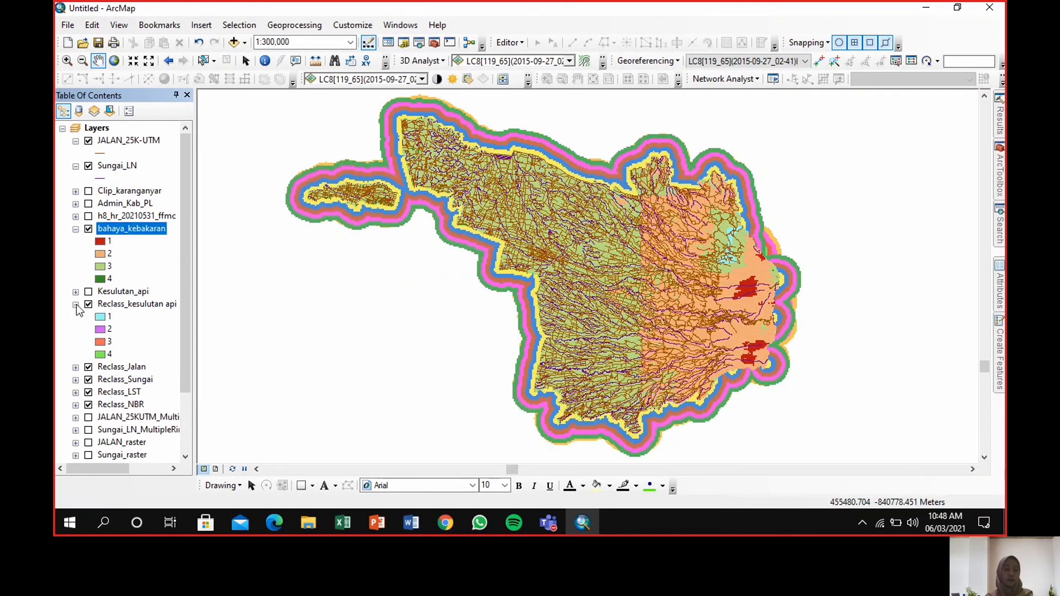
Collapse the Reclass_kesulutan api legend and hide the Reclass_kesulutan api, Reclass_Jalan, Reclass_Sungai, Reclass_LST and Reclass_NBR layers.
left_click(75, 304)
left_click(89, 304)
left_click(88, 317)
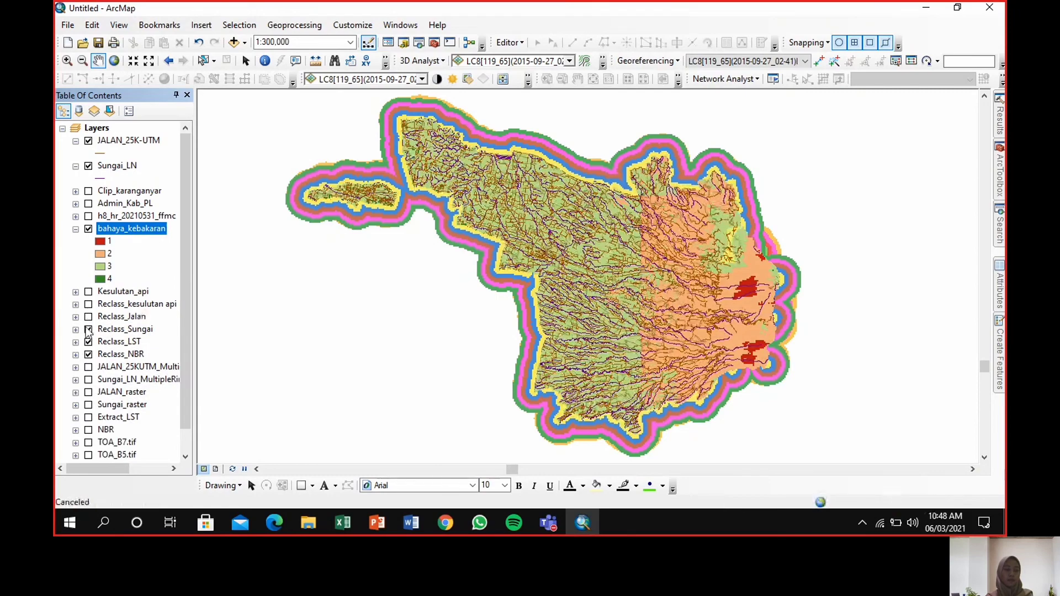
left_click(88, 330)
left_click(89, 343)
left_click(89, 354)
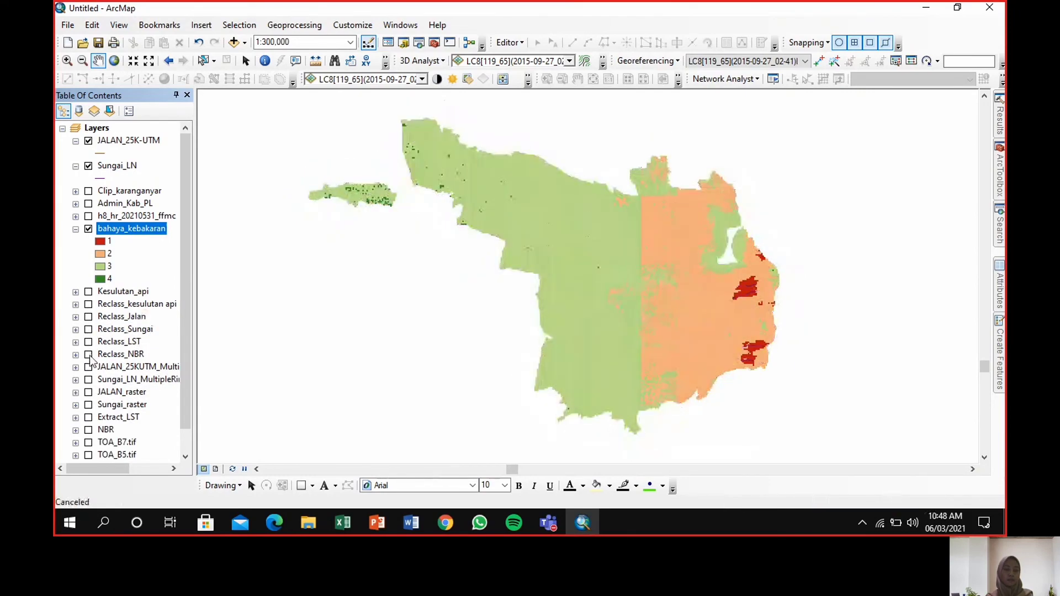
Hide the JALAN_25K-UTM layer and switch Sungai_LN off and back on over the bahaya_kebakaran map.
left_click_drag(647, 243, 635, 250)
left_click(89, 141)
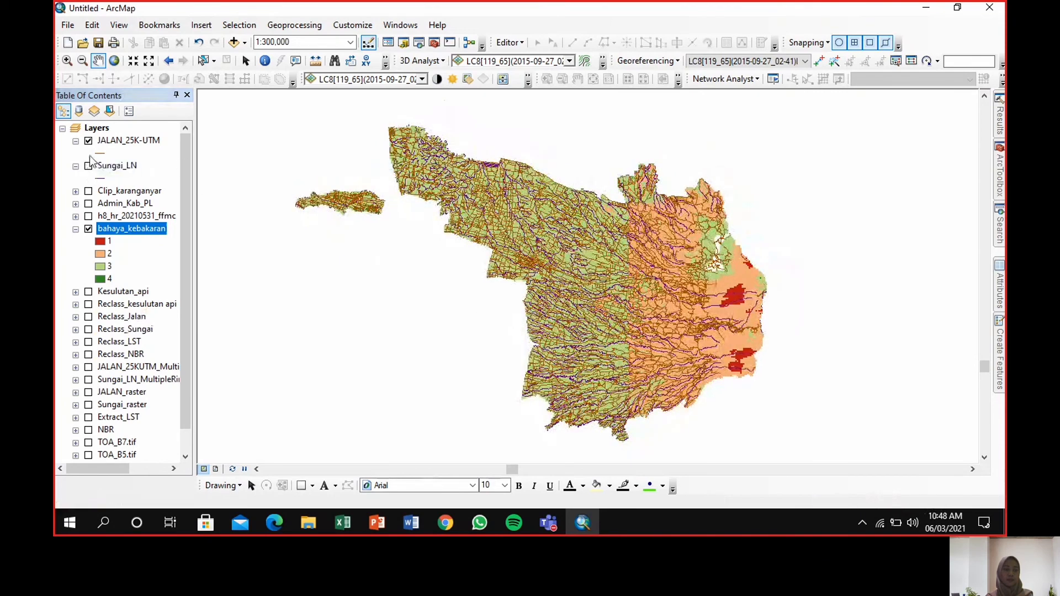
left_click(89, 166)
left_click(89, 166)
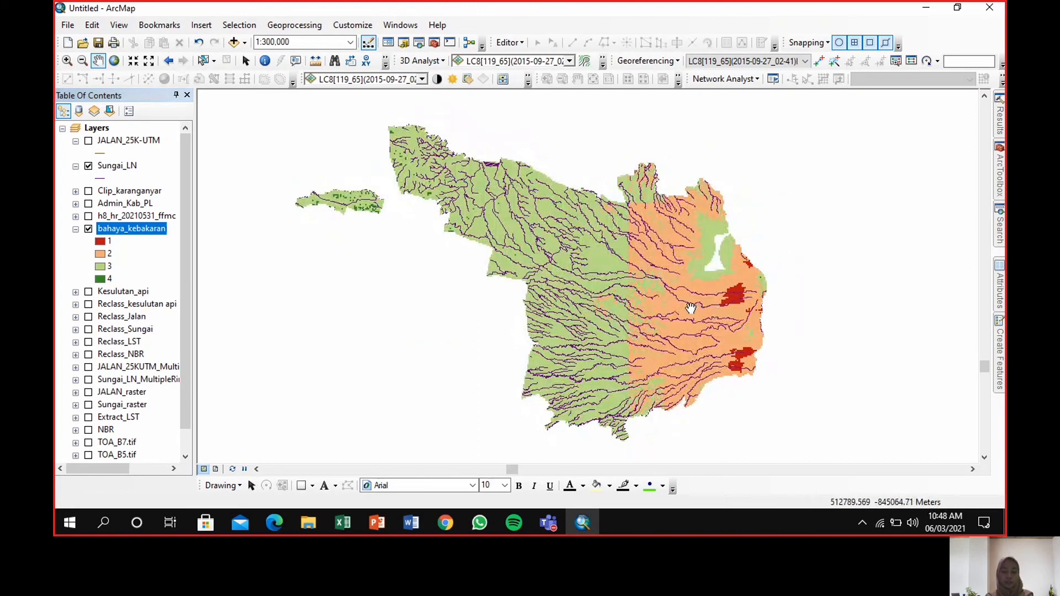
mouse_move(626, 319)
left_mouse_down()
mouse_move(616, 312)
mouse_move(625, 317)
left_mouse_up()
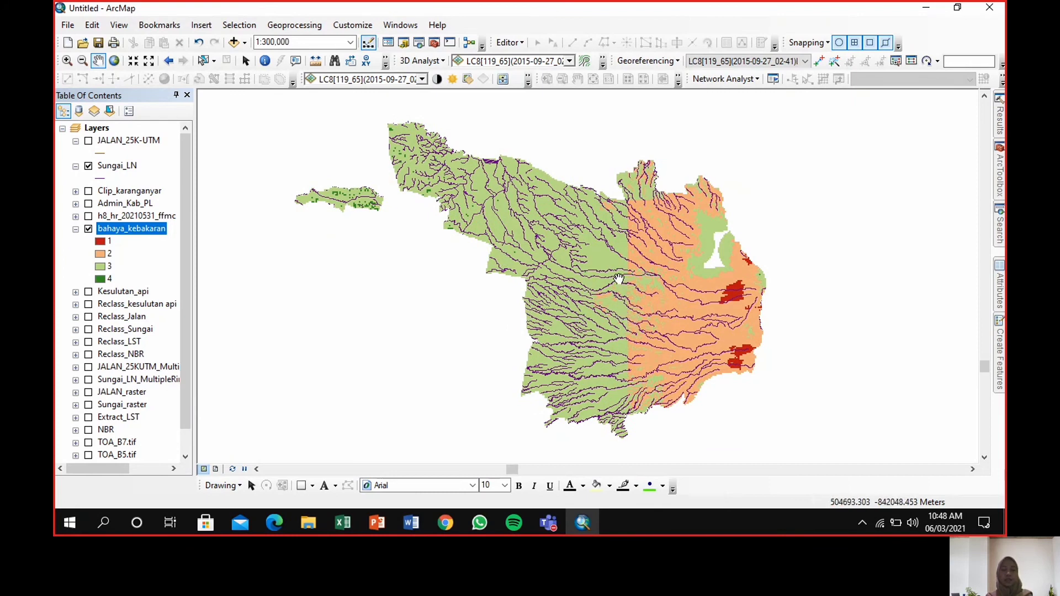
left_click_drag(619, 279, 616, 277)
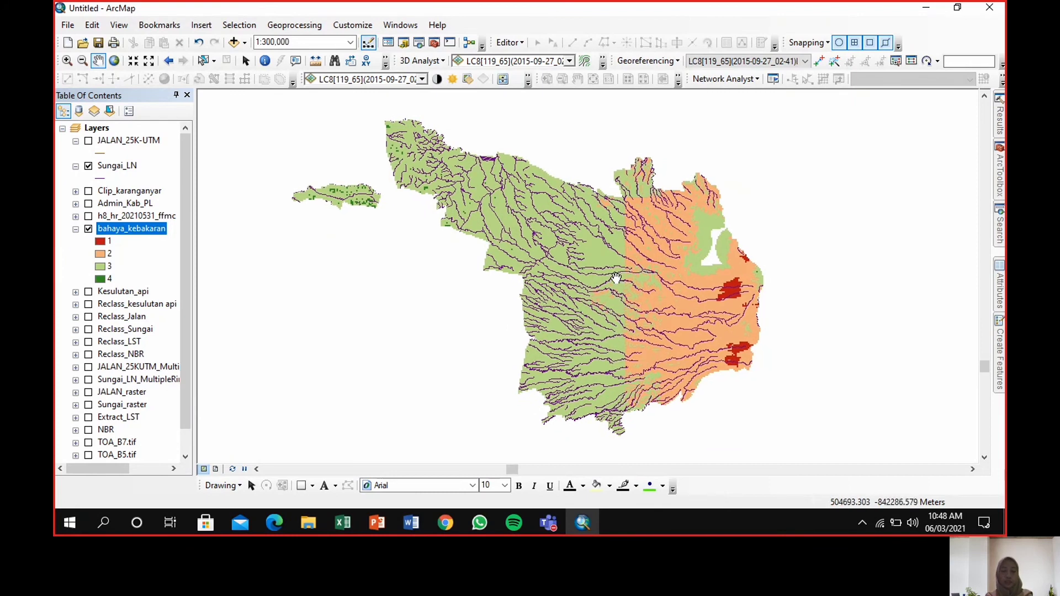
left_click(110, 243)
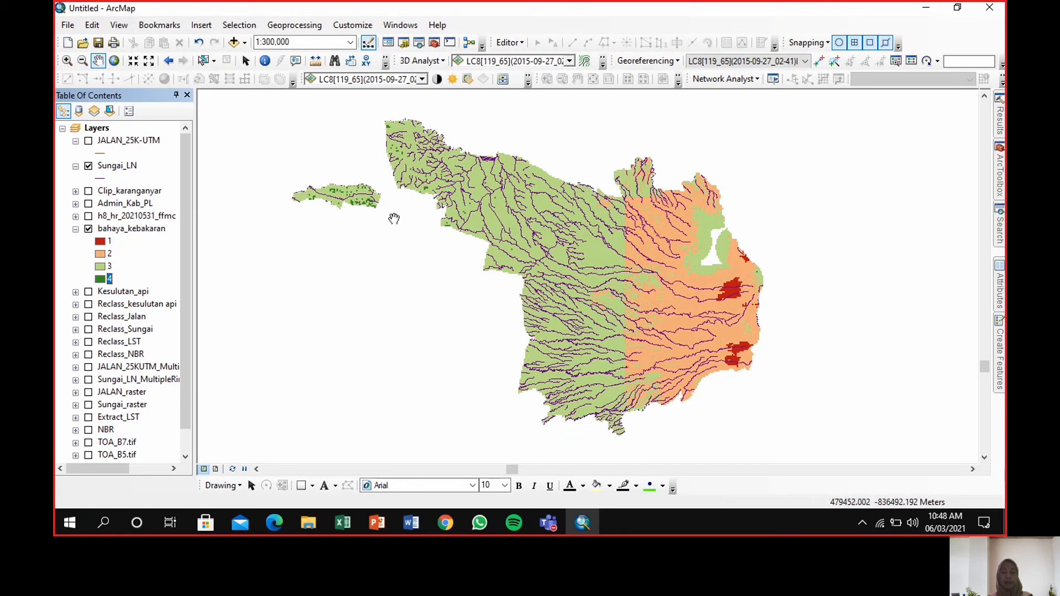
left_click_drag(624, 317, 632, 310)
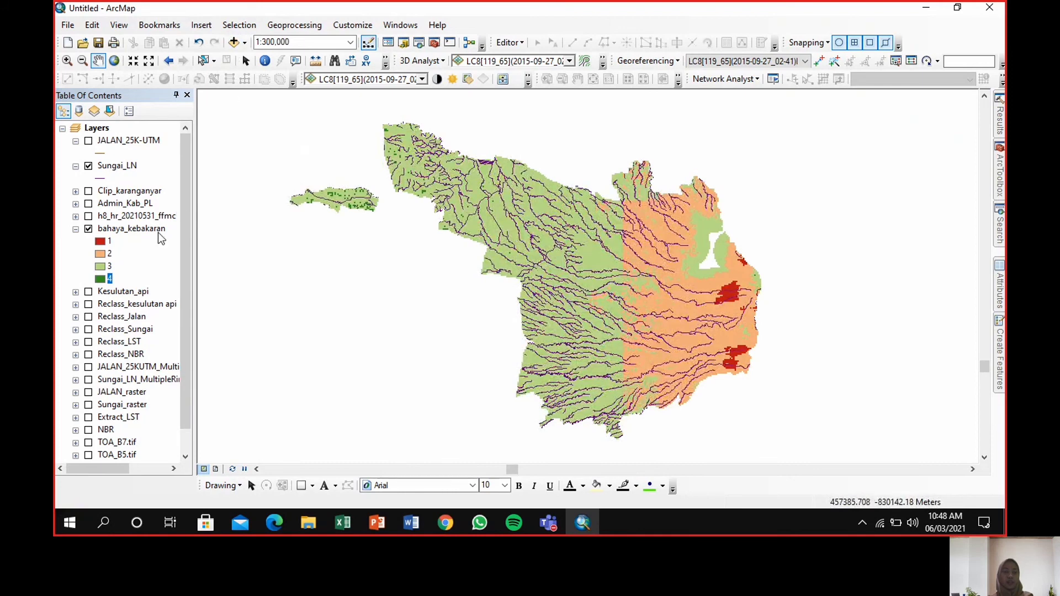
Add the land-use shapefile Penggunaaan_Lahan_new.shp from the #11 Karhutla folder to the map.
left_click(234, 43)
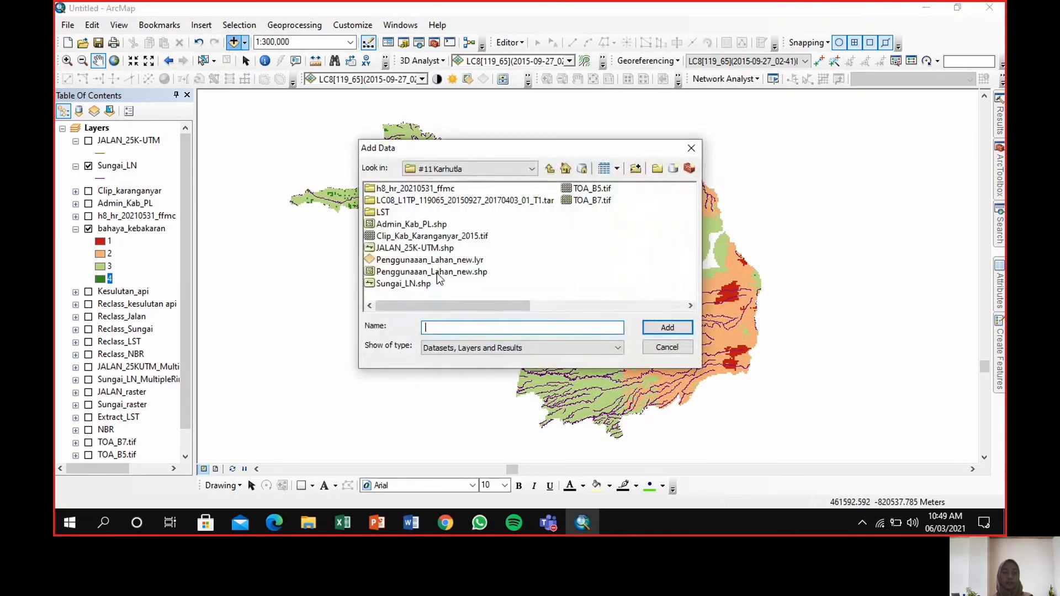
left_click(402, 272)
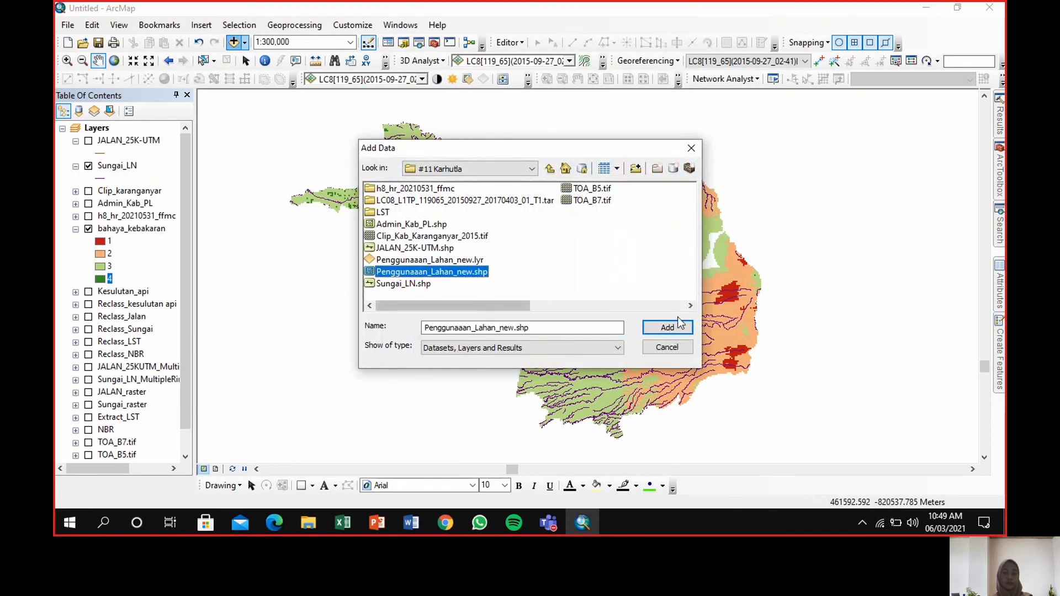
left_click(668, 328)
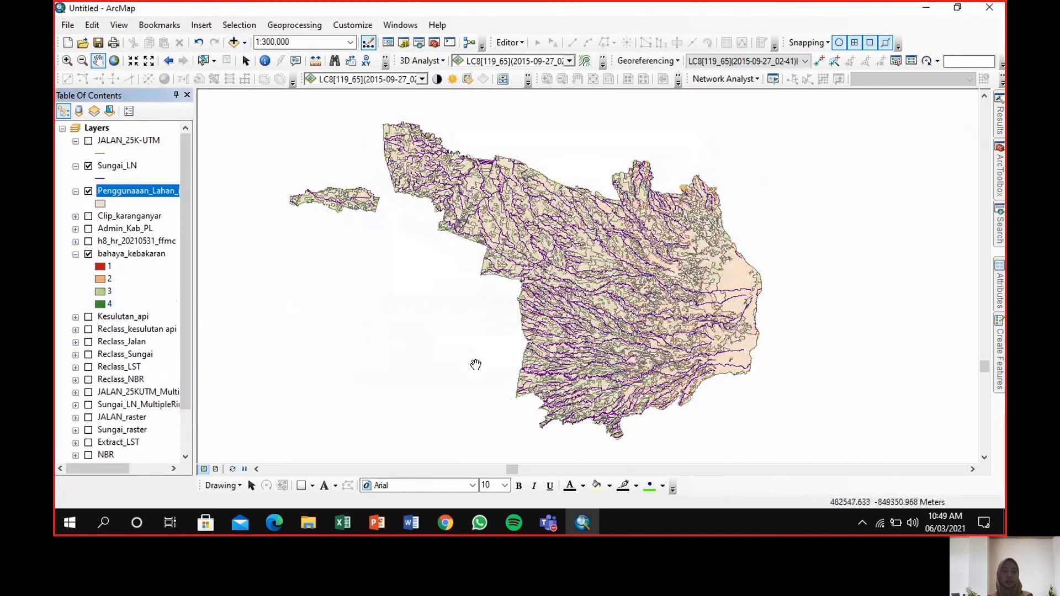
Import the complete symbology definition from Penggunaaan_Lahan_new.lyr into the land-use layer, matching it on the REMARK field.
right_click(133, 190)
left_click(156, 481)
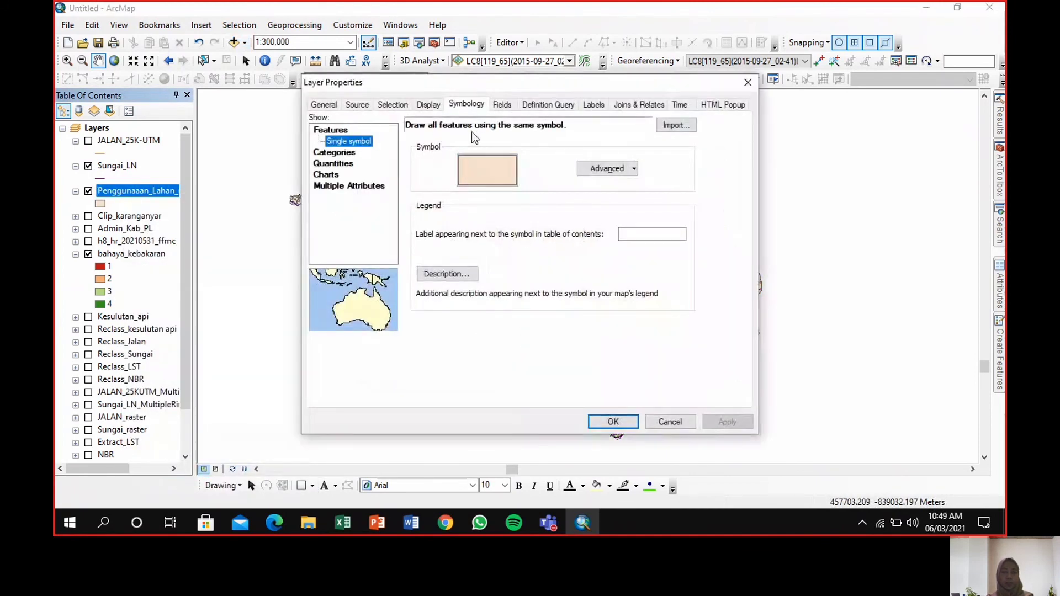
left_click(671, 126)
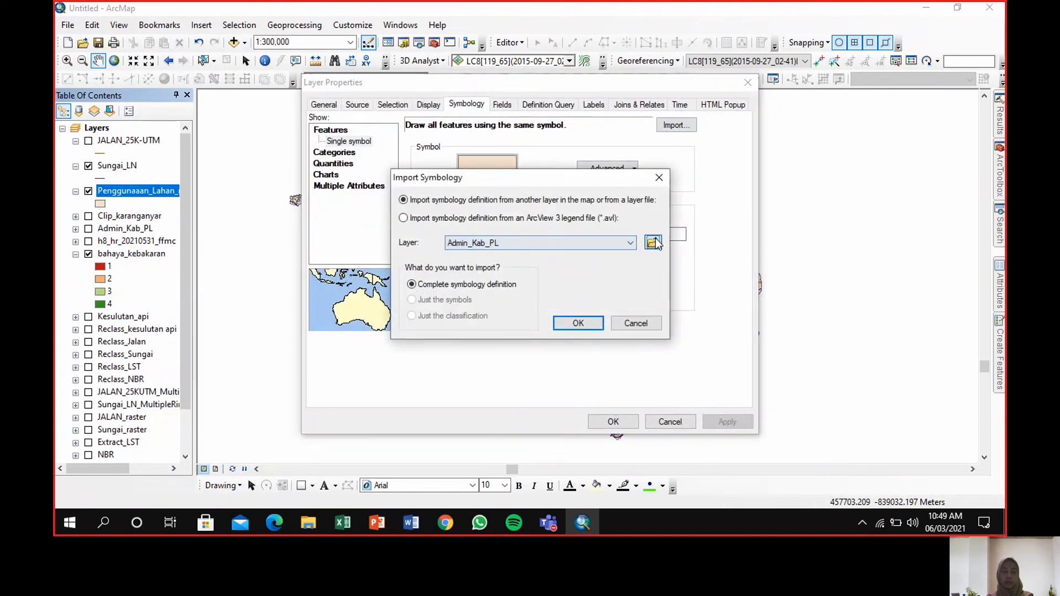
left_click(653, 242)
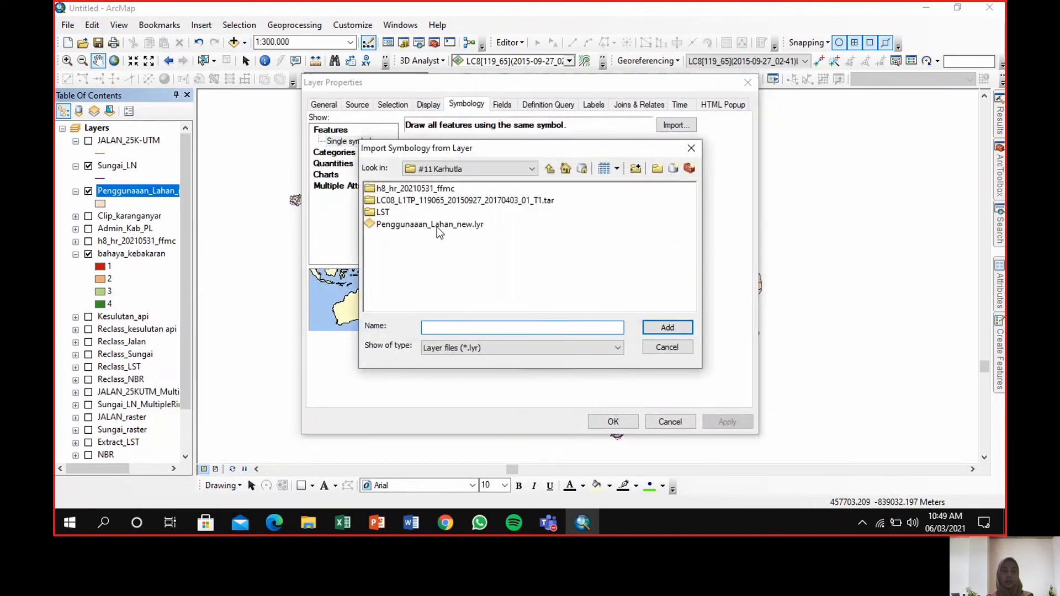
left_click(476, 226)
left_click(667, 328)
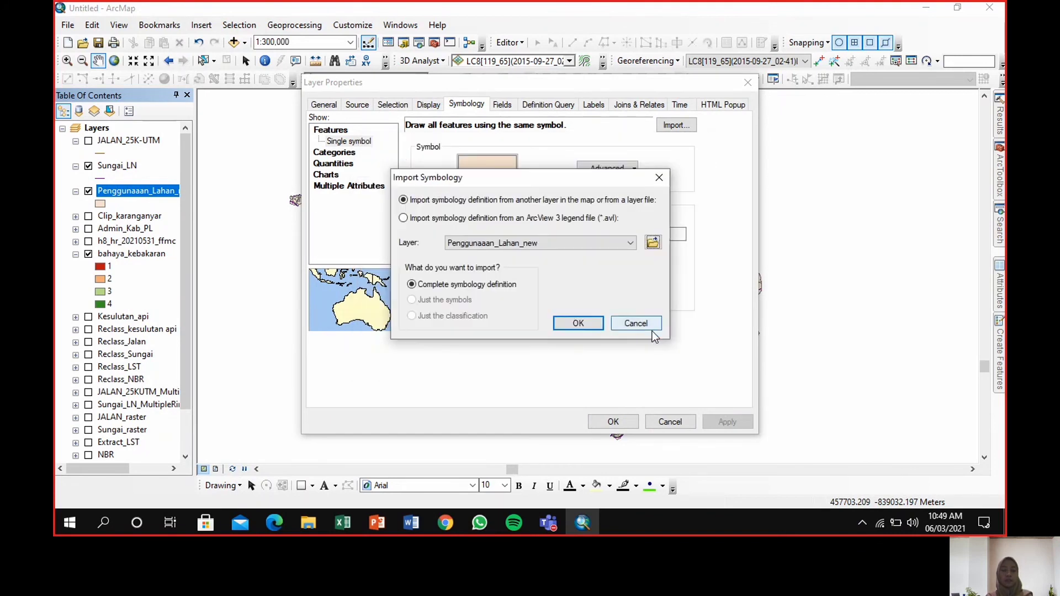
left_click(575, 324)
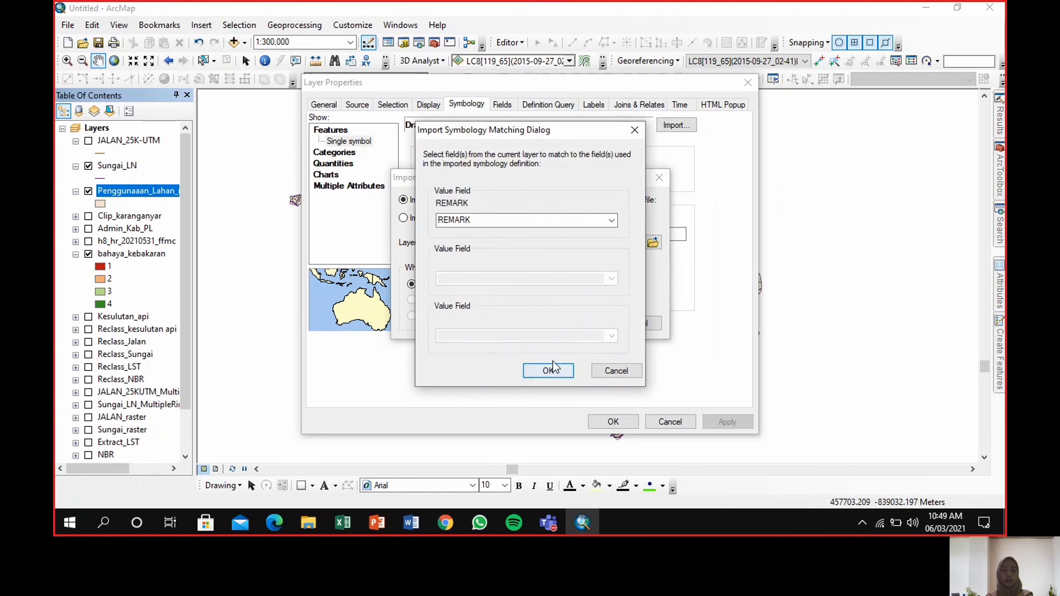
left_click(548, 371)
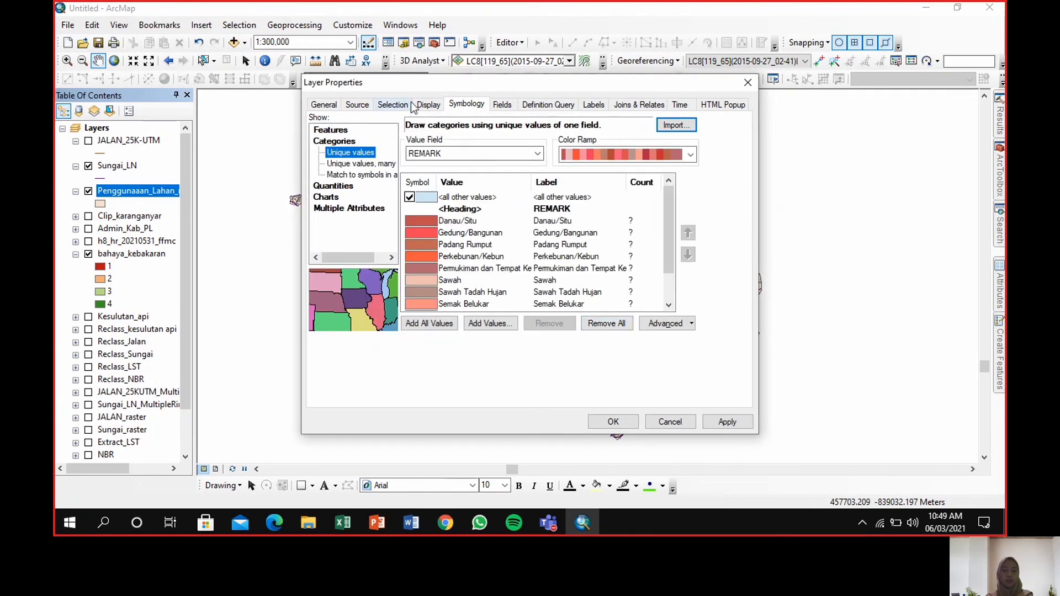
Check the land-use layer's display settings and REMARK class list, and apply the imported unique-value symbology.
left_click(430, 105)
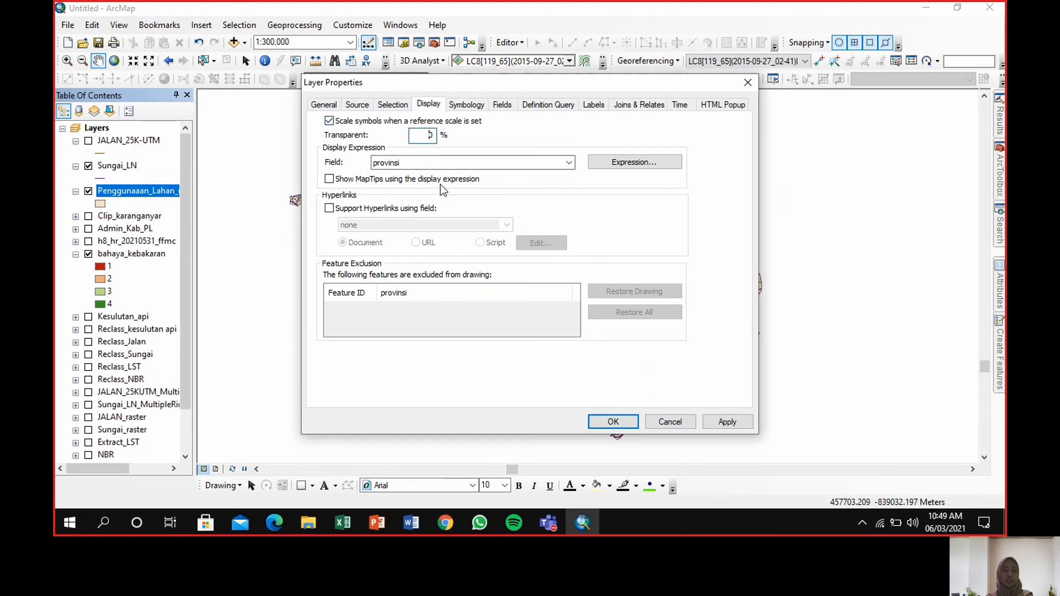
left_click(465, 106)
scroll(563, 246, "down", 1)
scroll(563, 246, "up", 1)
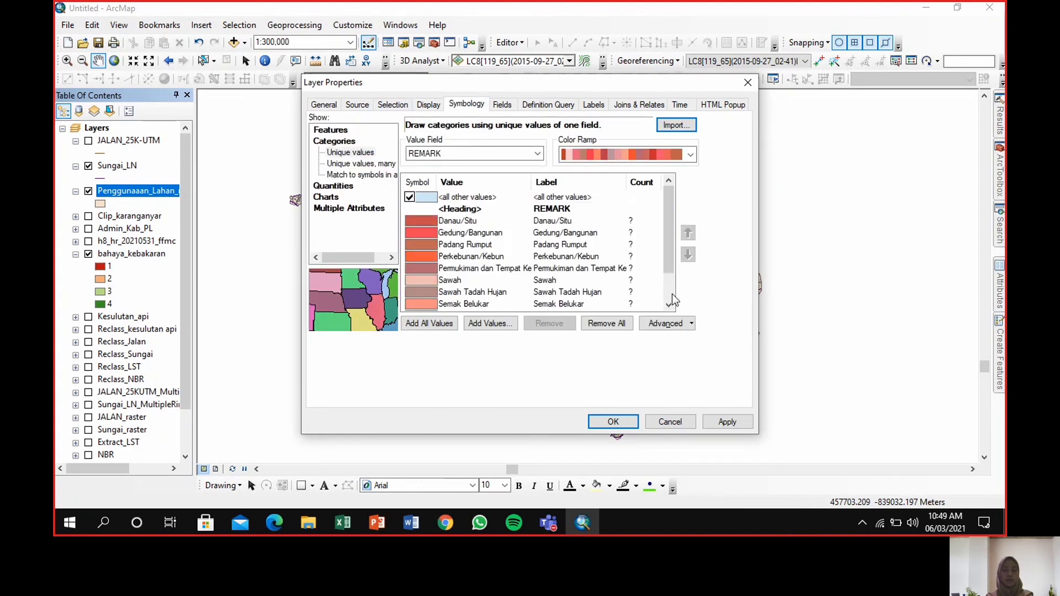
left_click(613, 421)
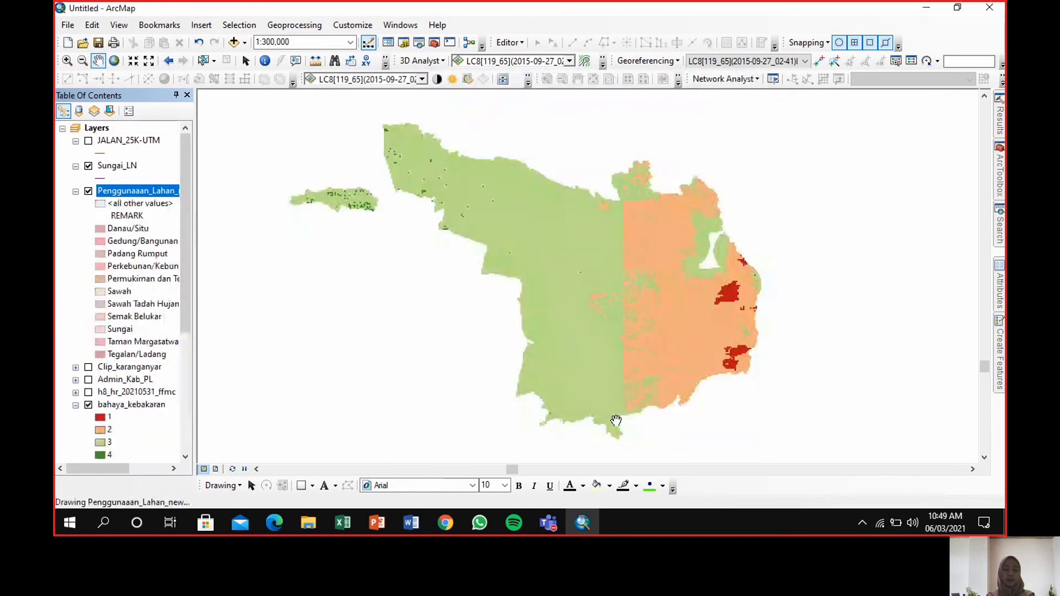
Compare the land-use classes with the bahaya_kebakaran hazard classes on the map, and hide the Penggunaaan_Lahan_new layer.
left_click_drag(690, 291, 694, 293)
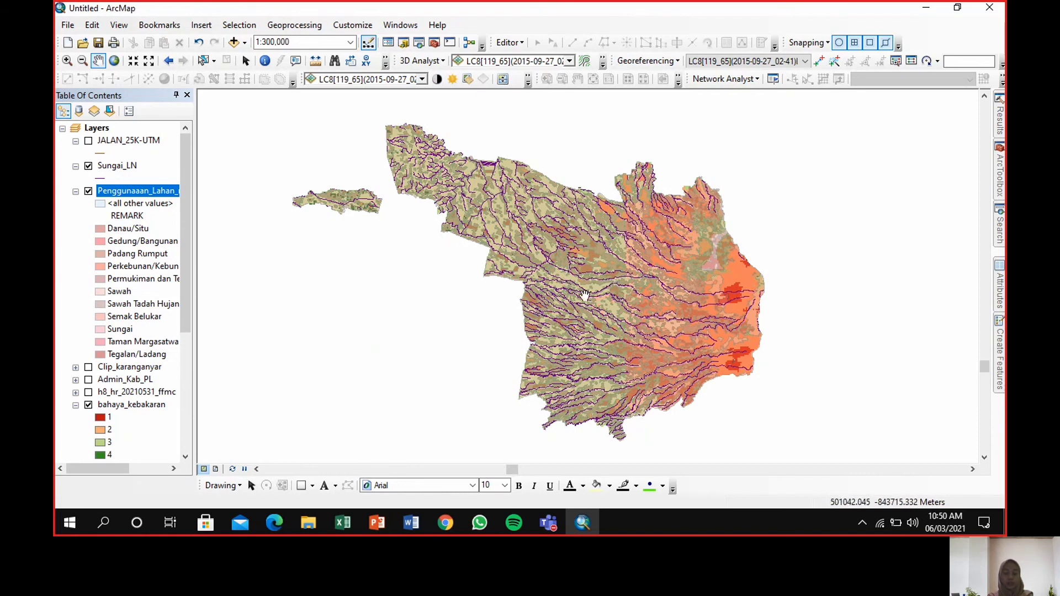
left_click_drag(584, 296, 633, 304)
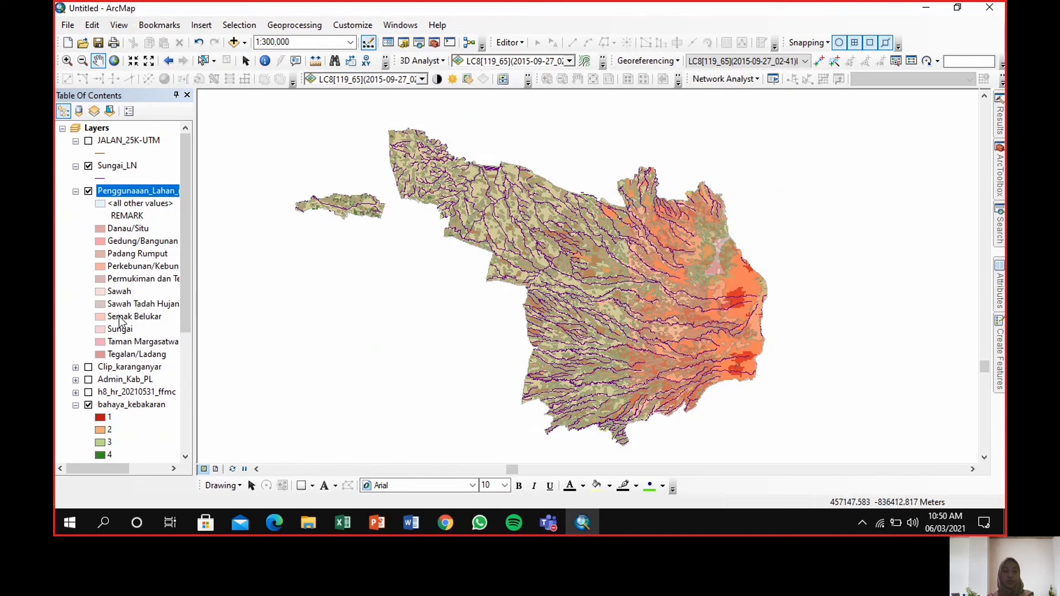
scroll(121, 322, "down", 3)
left_click(109, 343)
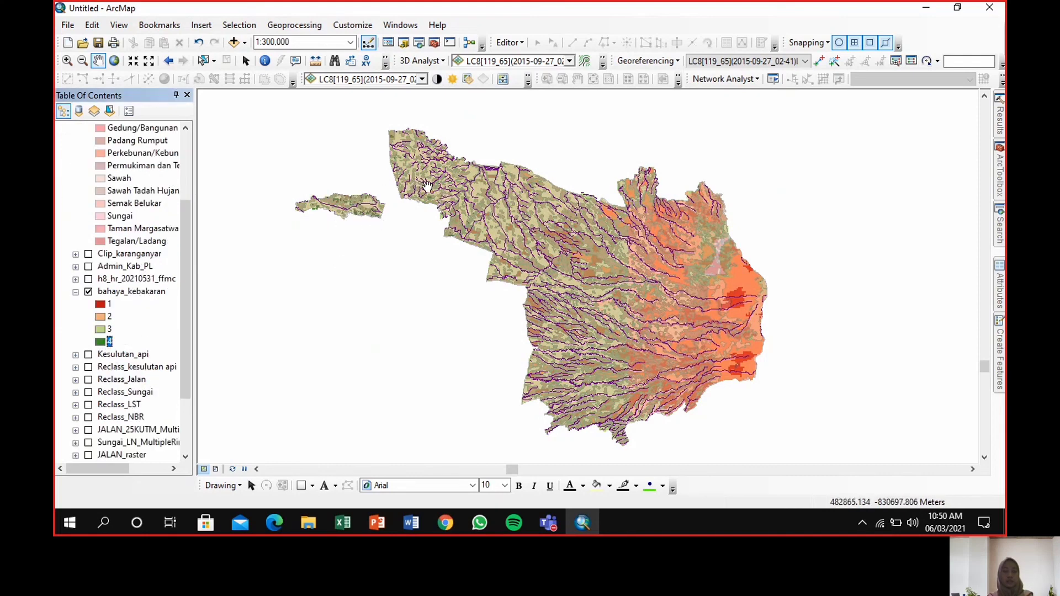
scroll(100, 182, "up", 3)
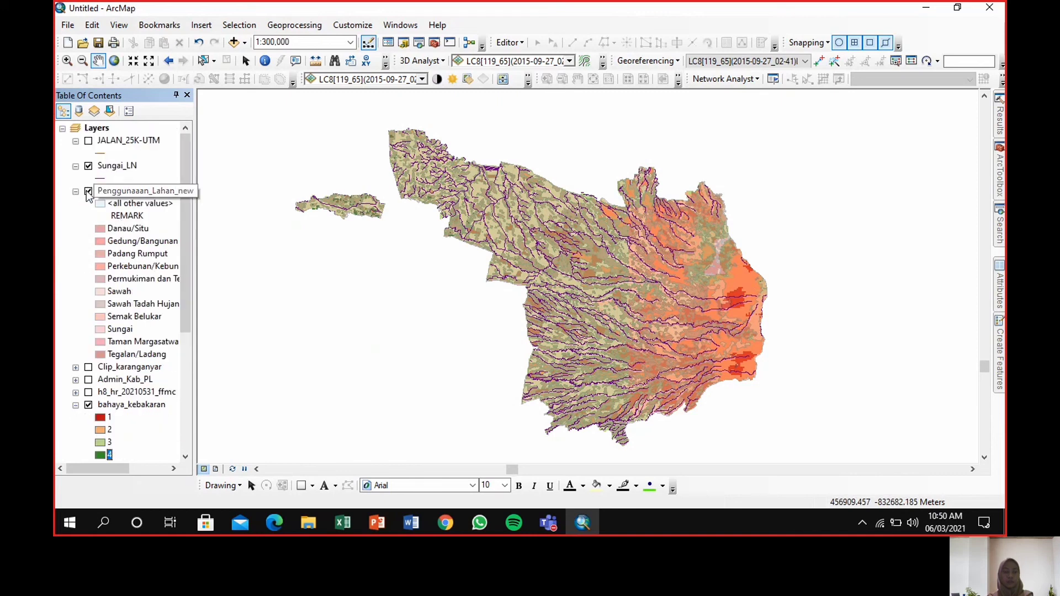
left_click(88, 192)
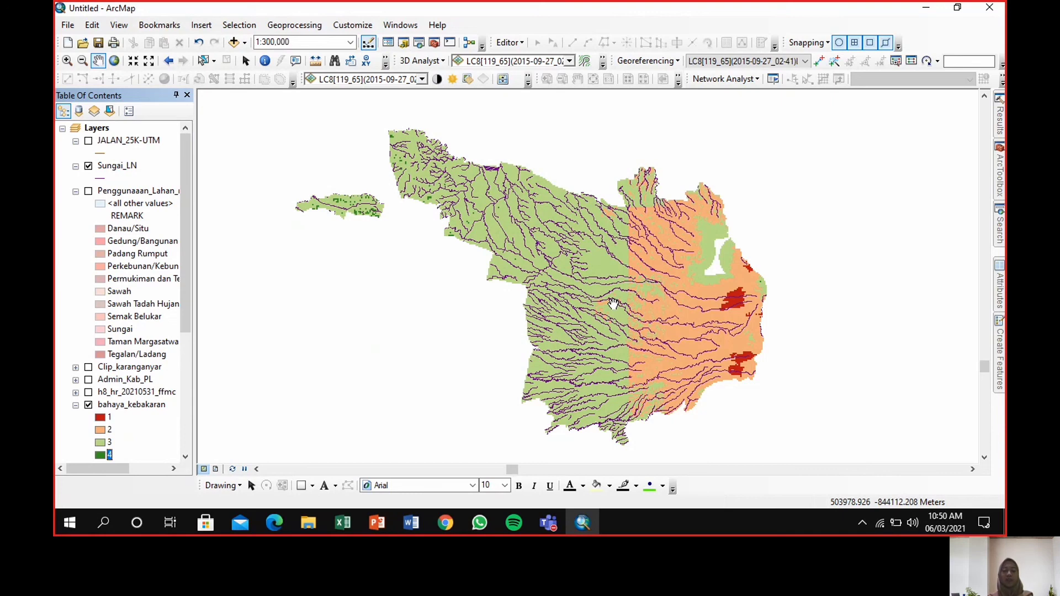
scroll(613, 304, "up", 2)
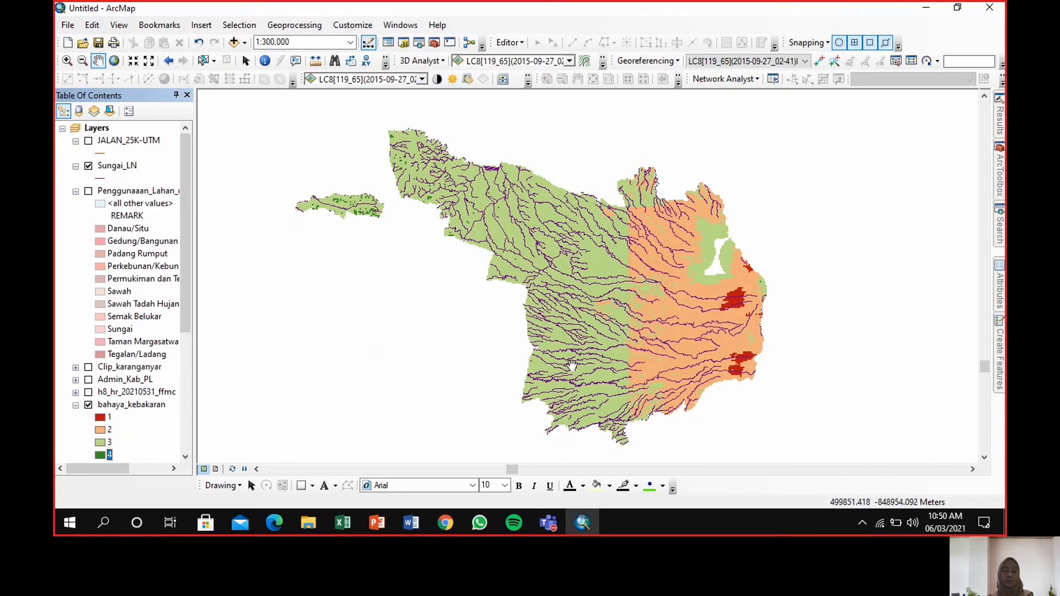